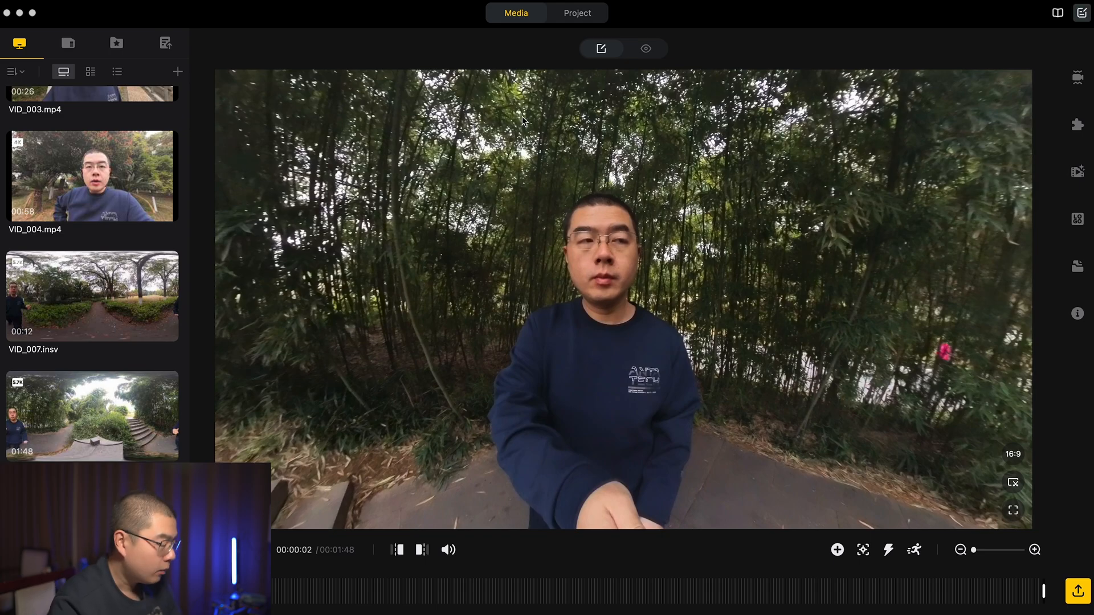
Preview the clip in 360 View and return to the reframing edit view.
{"action": "left_click", "coordinate": [647, 50]}
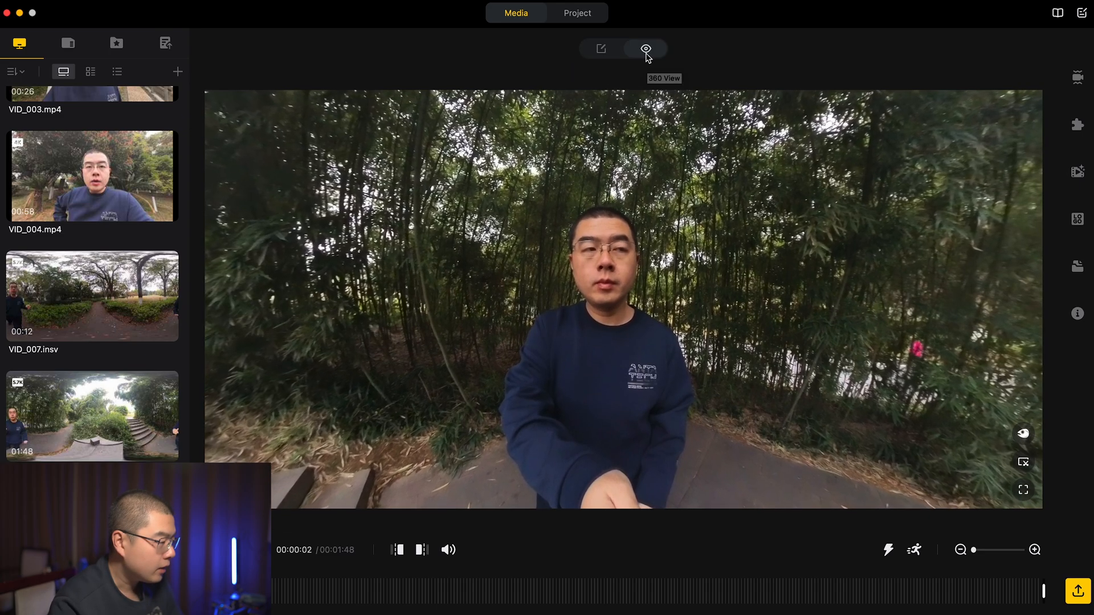
{"action": "left_click", "coordinate": [603, 52]}
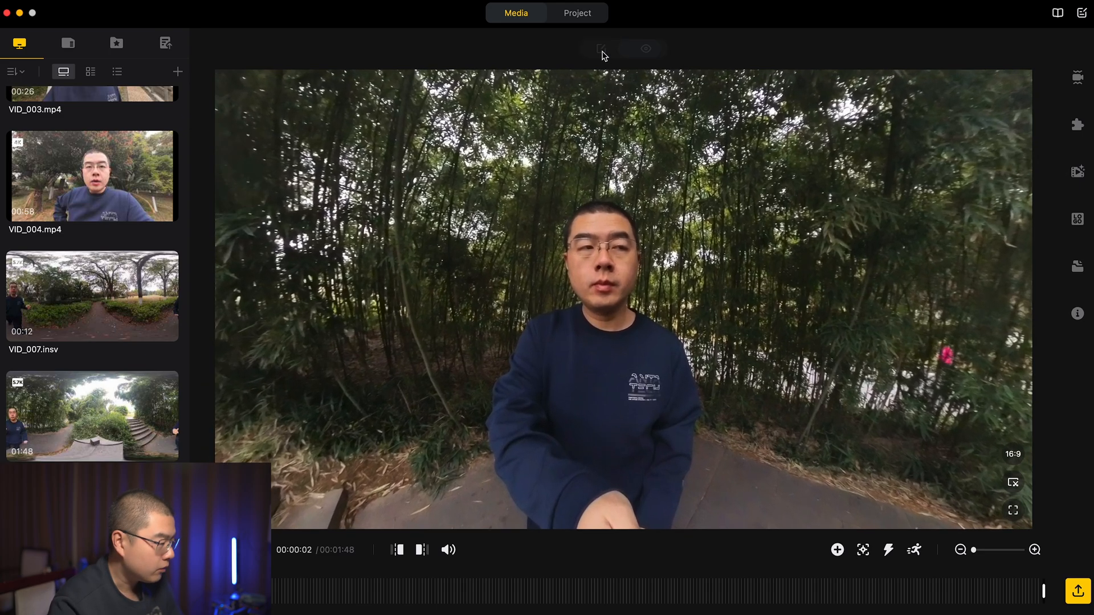
Set the clip's stitching type to Custom and enable Dynamic Stitching.
{"action": "left_click", "coordinate": [1077, 77]}
{"action": "left_click", "coordinate": [883, 125]}
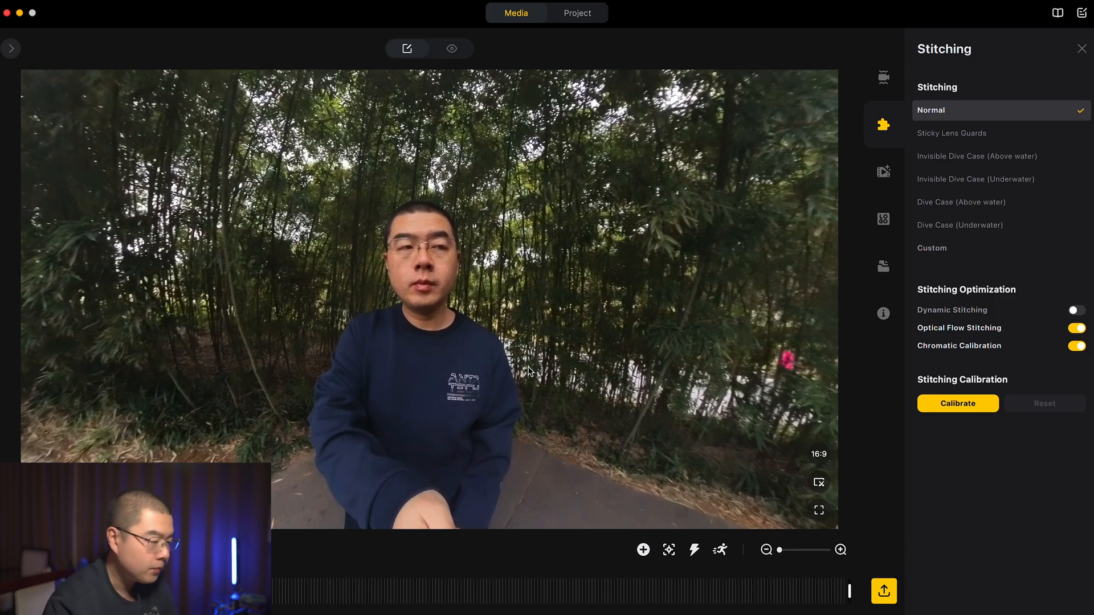
{"action": "left_click", "coordinate": [941, 252]}
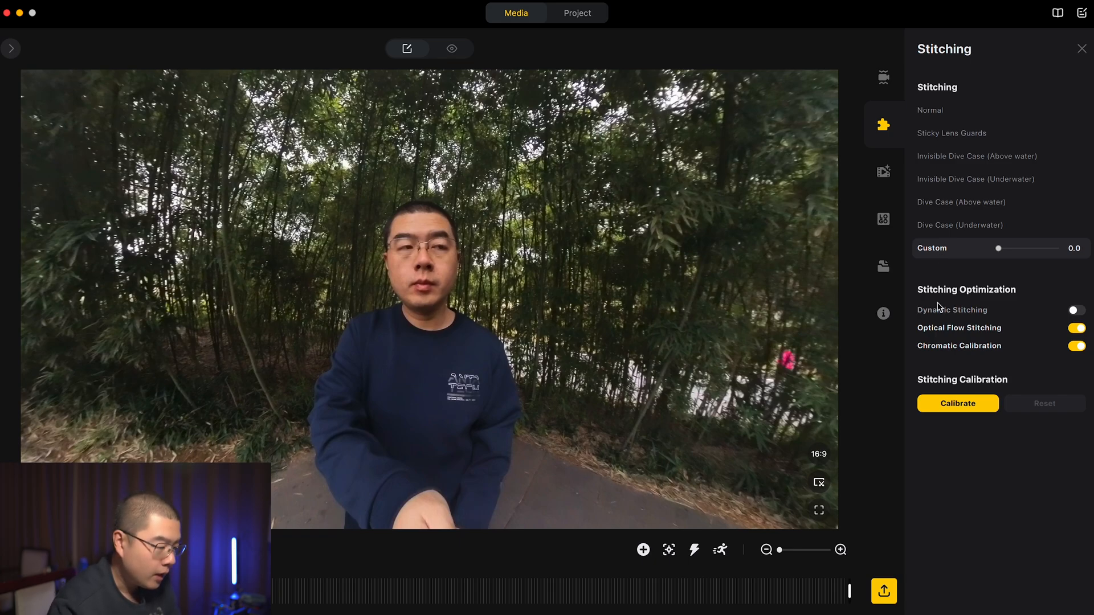
{"action": "left_click", "coordinate": [1074, 310]}
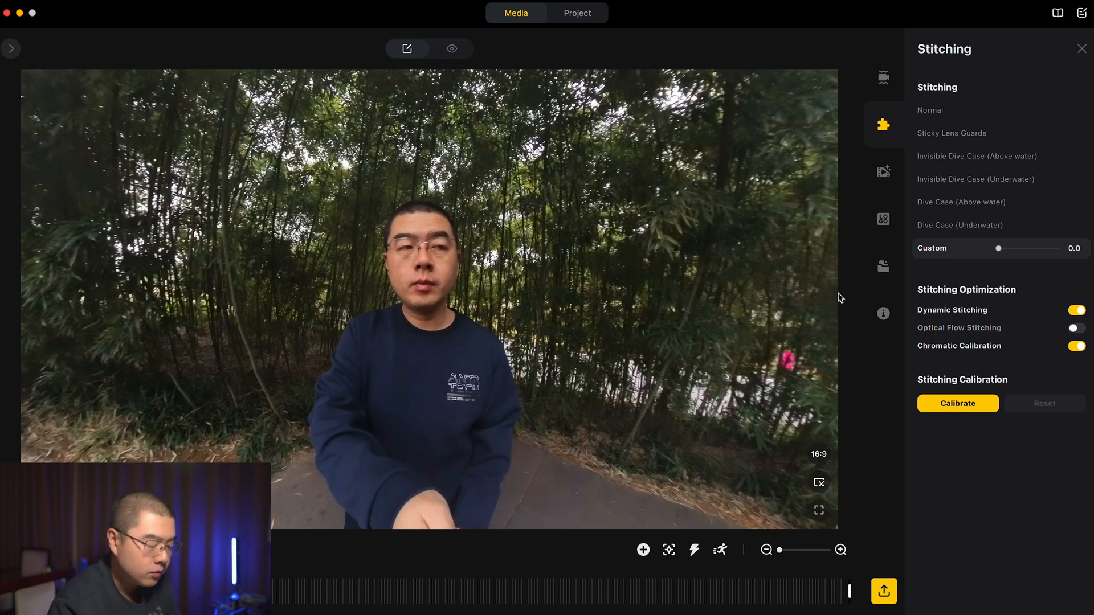
Enable Motion ND in the media processing settings and try the Direction Focus audio mode off and on.
{"action": "left_click", "coordinate": [884, 171]}
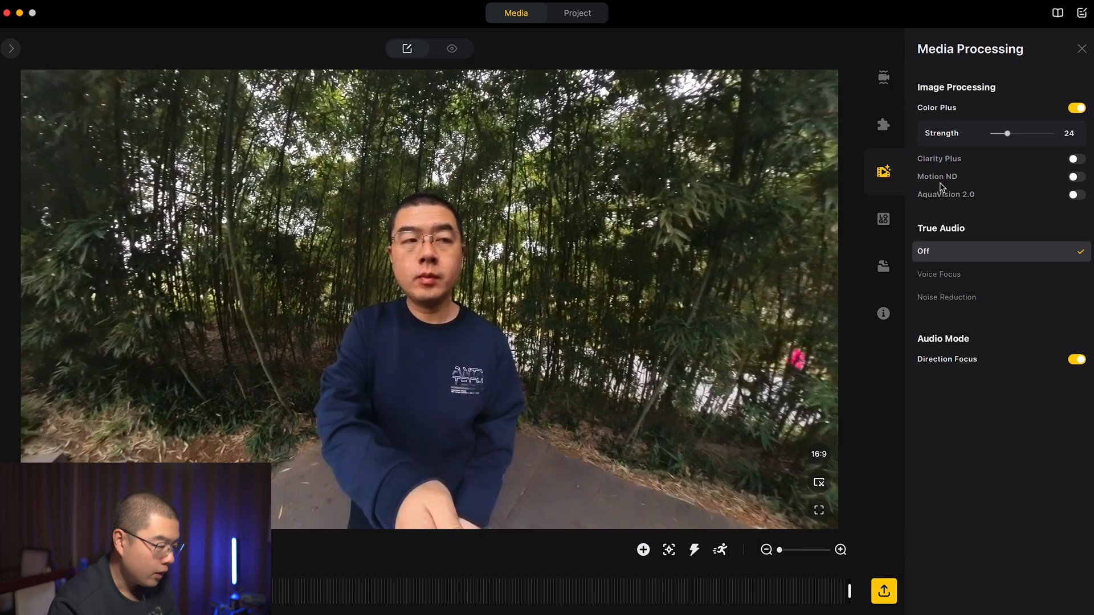
{"action": "left_click", "coordinate": [1076, 176]}
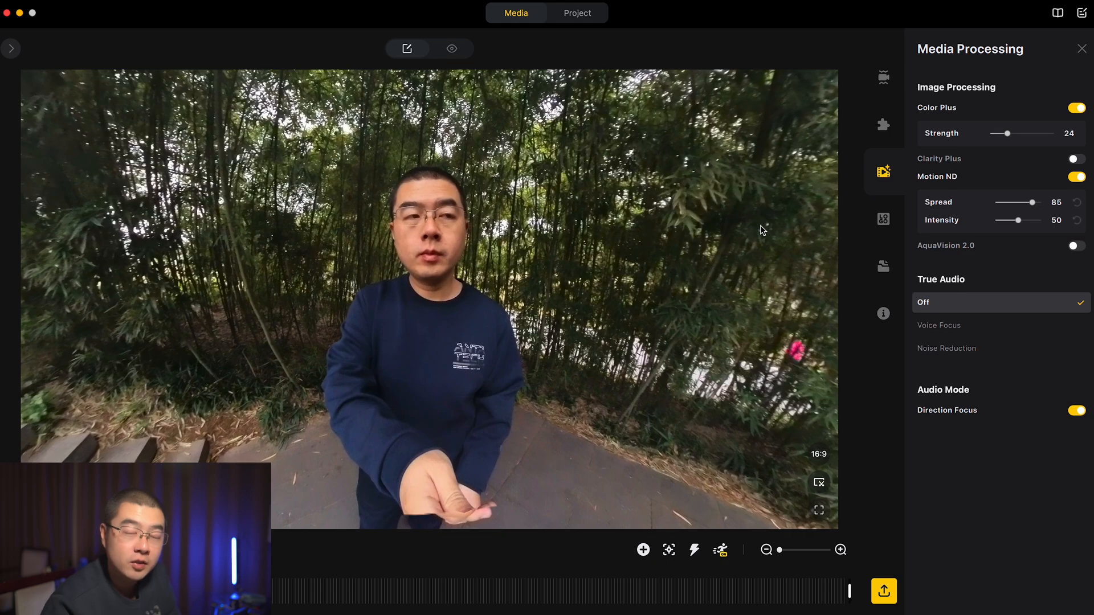
{"action": "left_click", "coordinate": [1076, 411]}
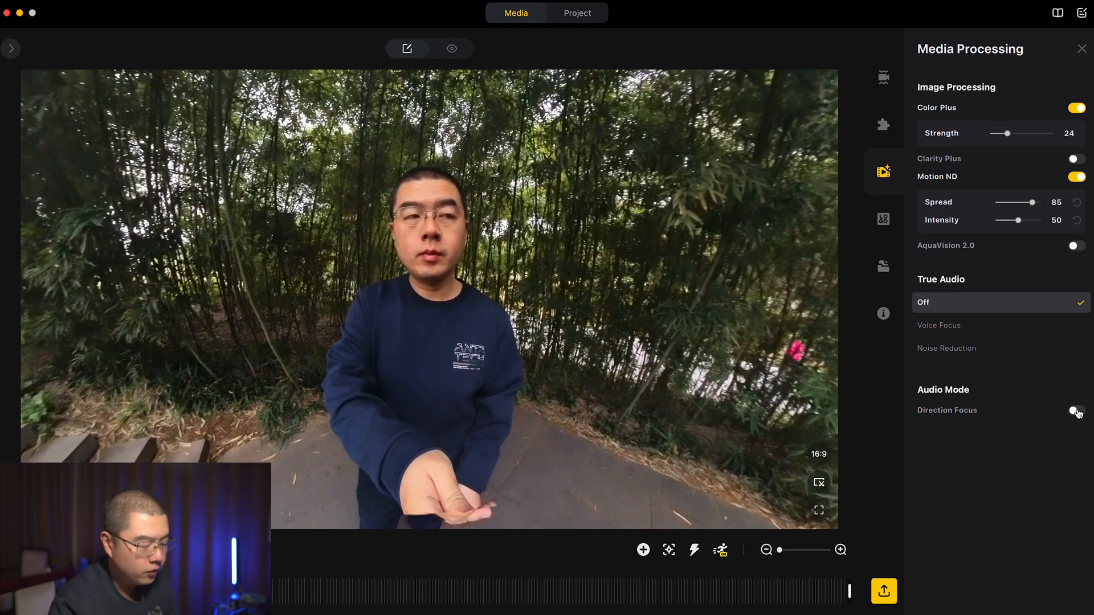
{"action": "left_click", "coordinate": [1076, 411]}
{"action": "left_click", "coordinate": [1076, 411]}
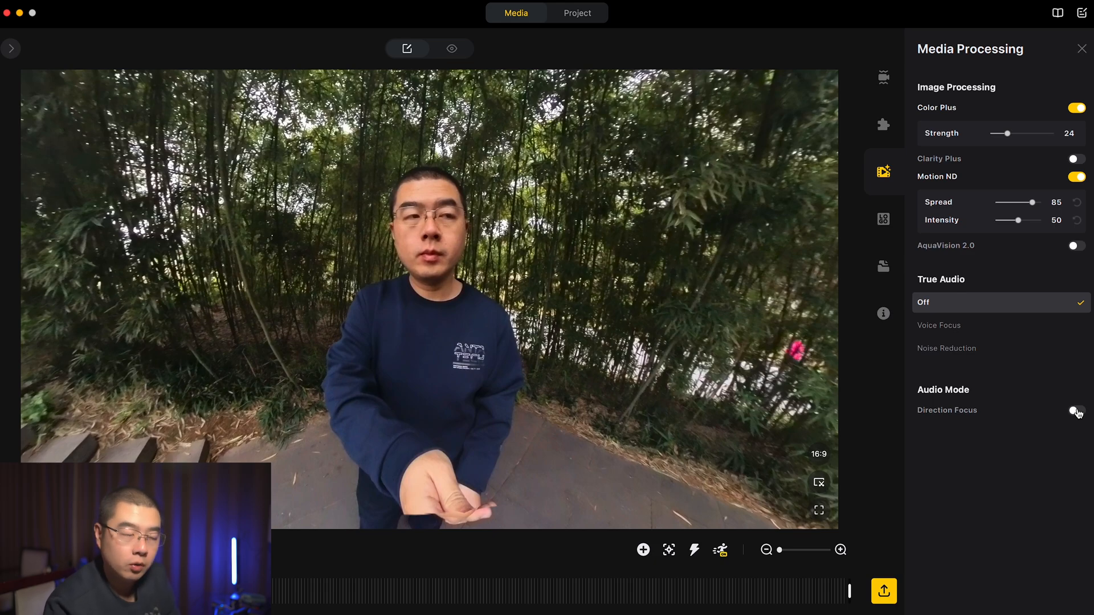
{"action": "left_click", "coordinate": [1076, 411]}
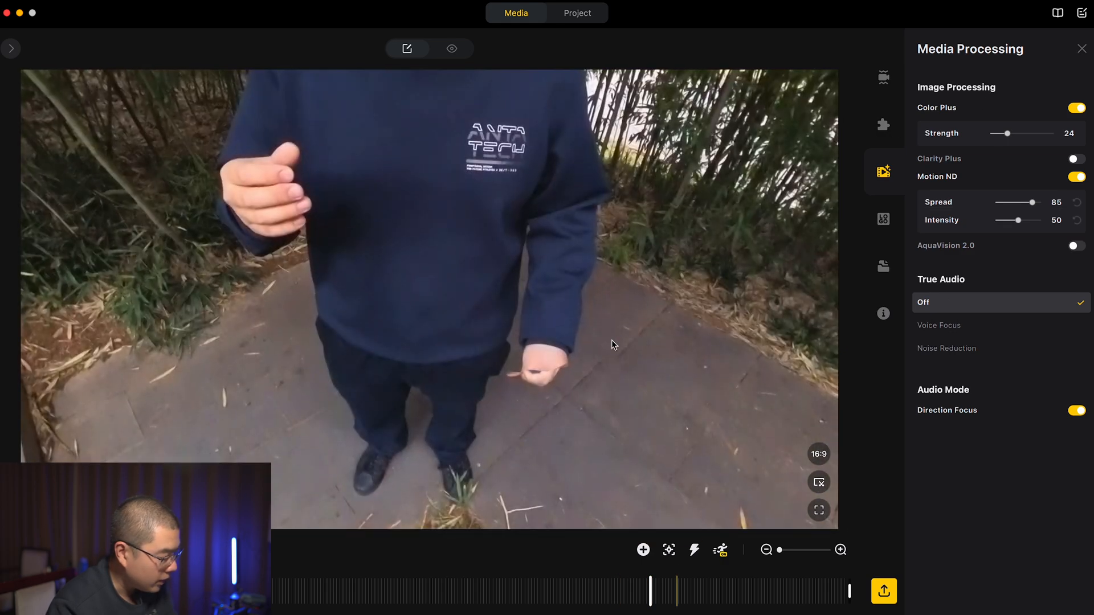
Set the stitching type to Normal with Optical Flow Stitching enabled and calibrate the stitching.
{"action": "left_click", "coordinate": [884, 78]}
{"action": "left_click", "coordinate": [883, 123]}
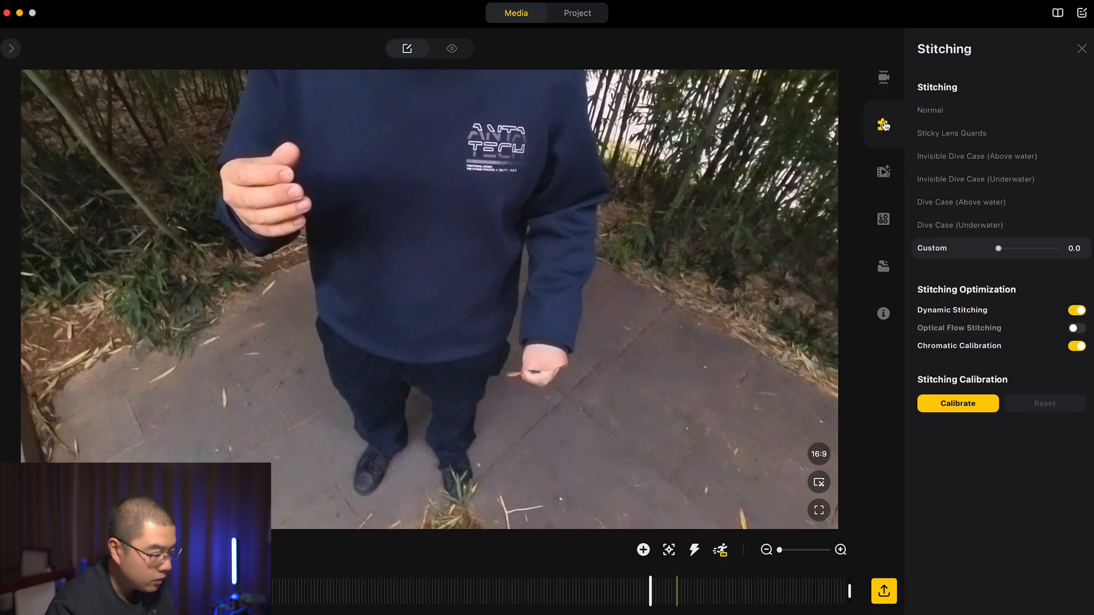
{"action": "left_click", "coordinate": [1076, 329]}
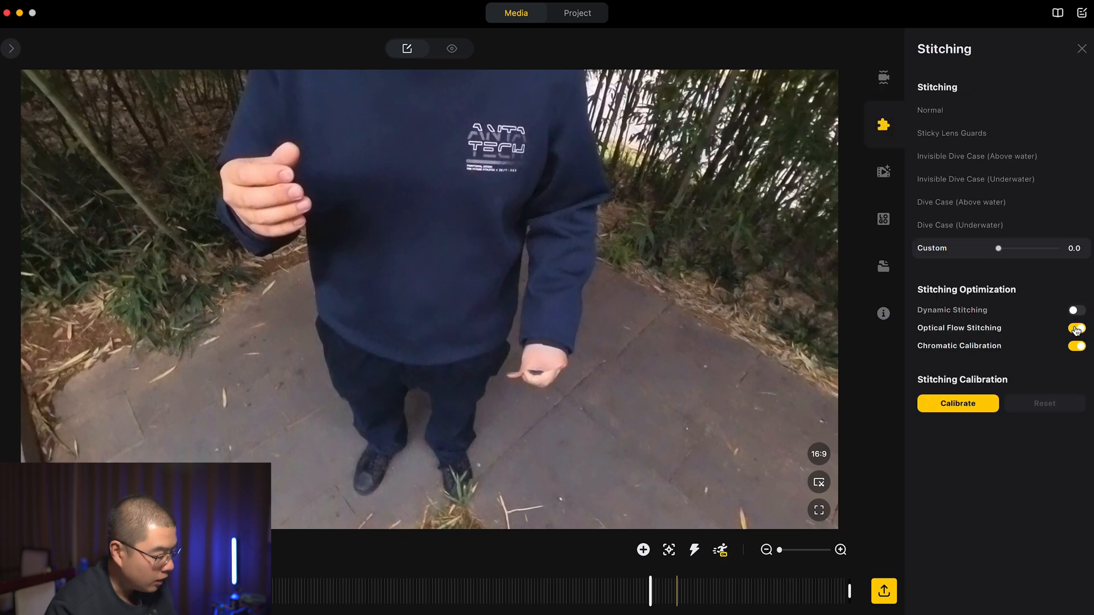
{"action": "left_click", "coordinate": [942, 110]}
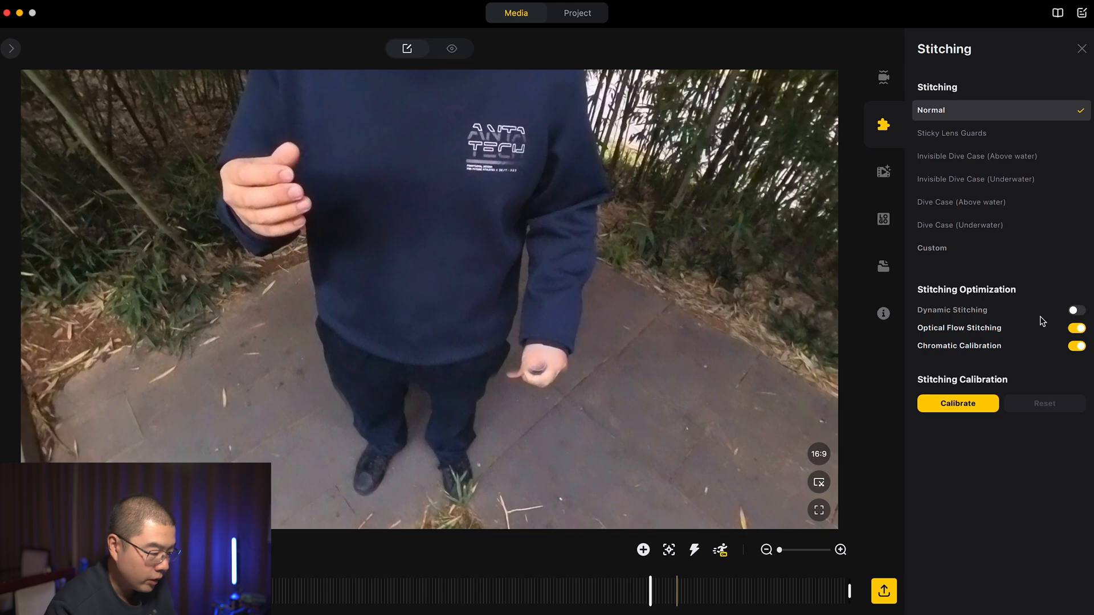
{"action": "left_click", "coordinate": [958, 403]}
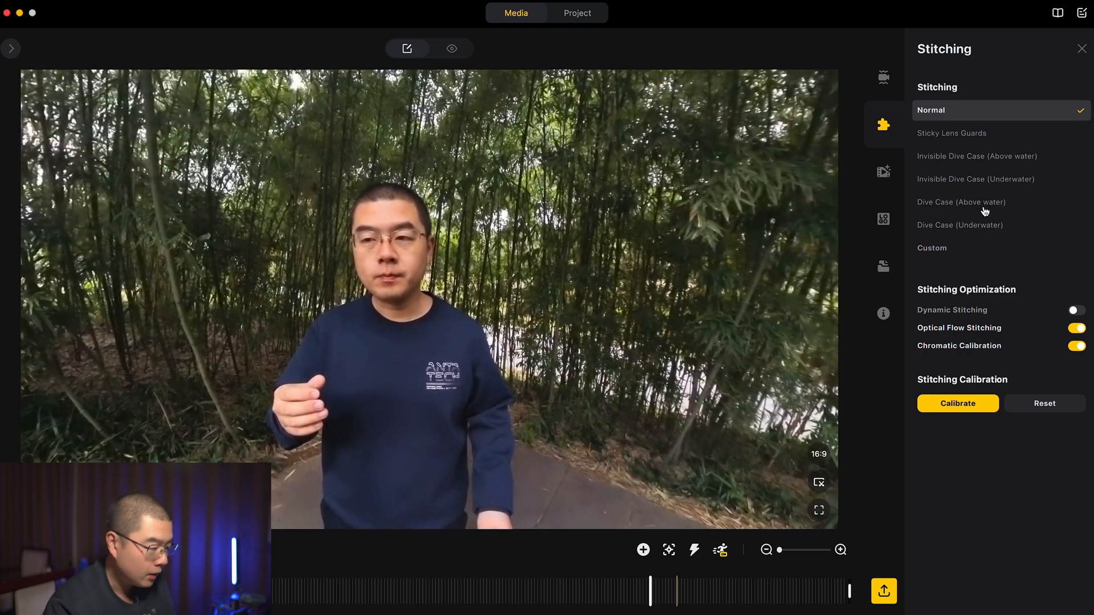
Disable Motion ND for the clip and show the available logo styles.
{"action": "left_click", "coordinate": [884, 172]}
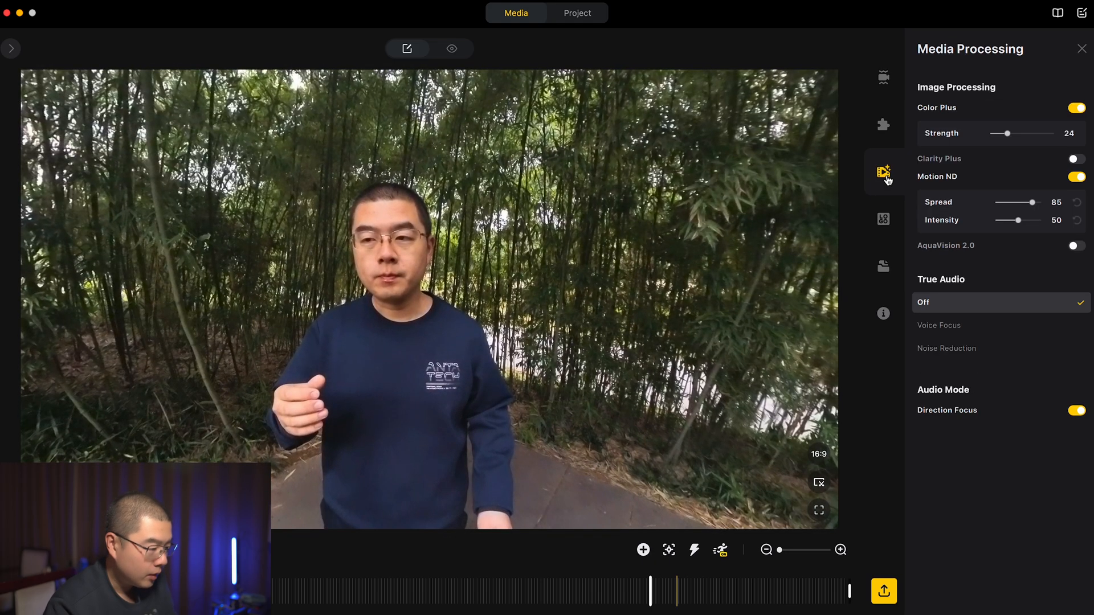
{"action": "left_click", "coordinate": [1078, 176]}
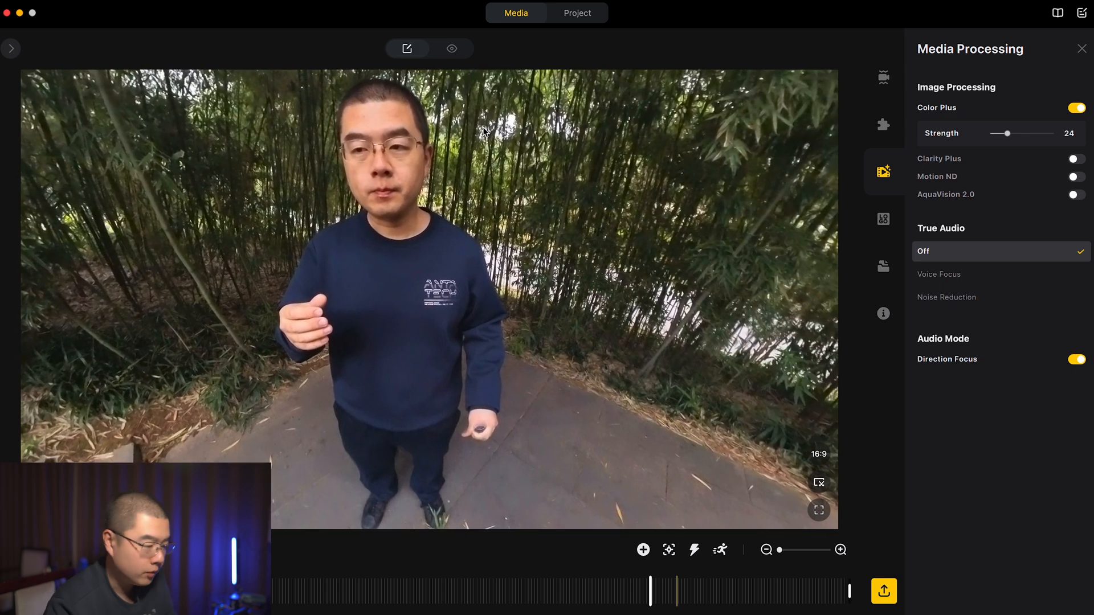
{"action": "left_click", "coordinate": [884, 219]}
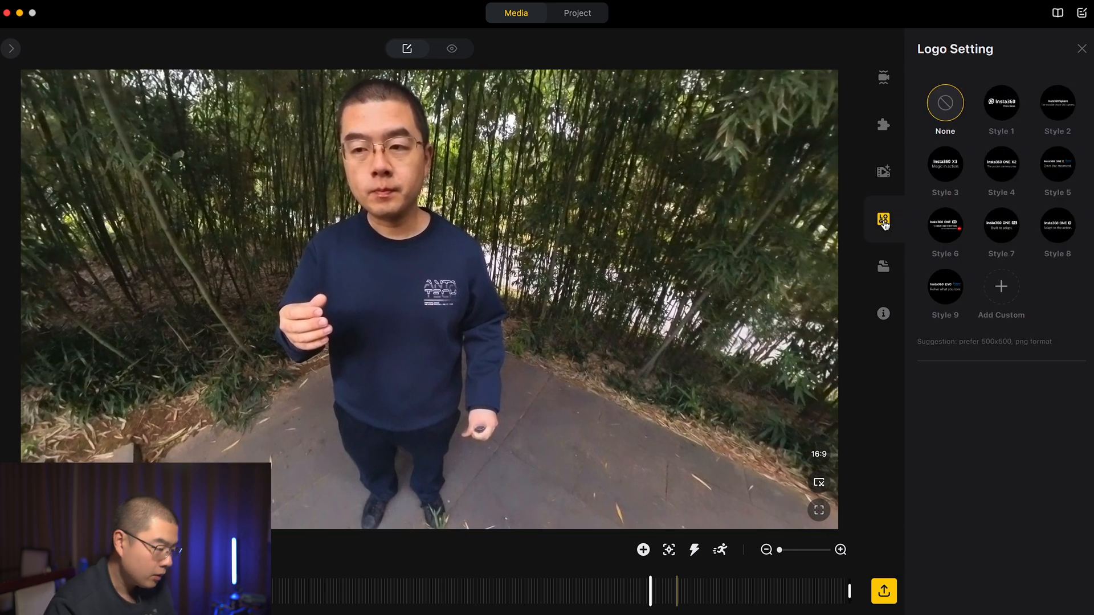
Create two new clips from the current 360 video in Clip Management.
{"action": "left_click", "coordinate": [883, 266]}
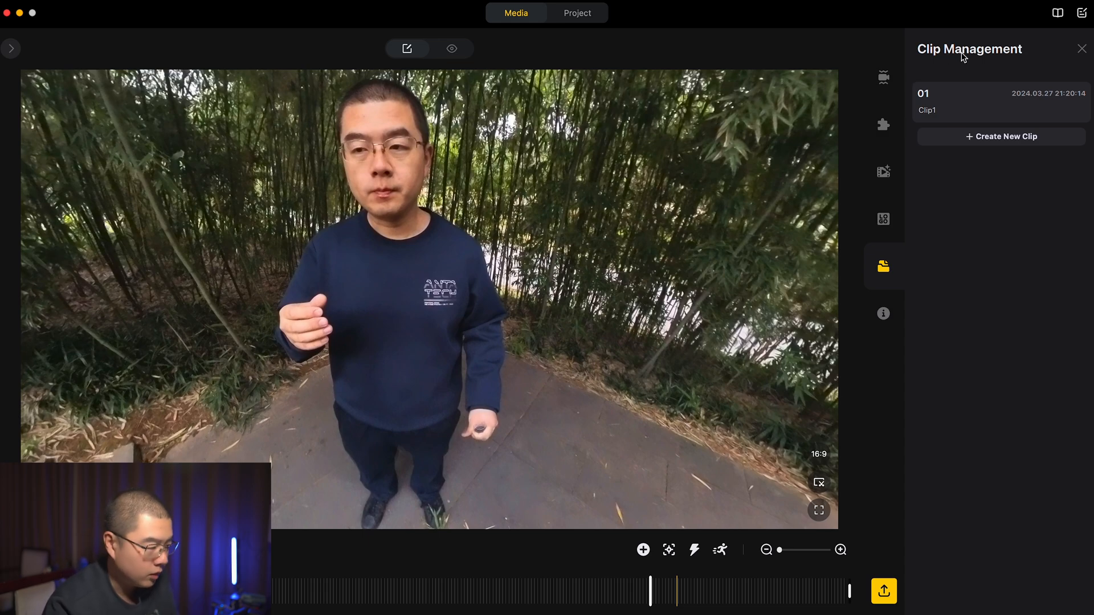
{"action": "left_click", "coordinate": [1006, 141]}
{"action": "left_click", "coordinate": [995, 184]}
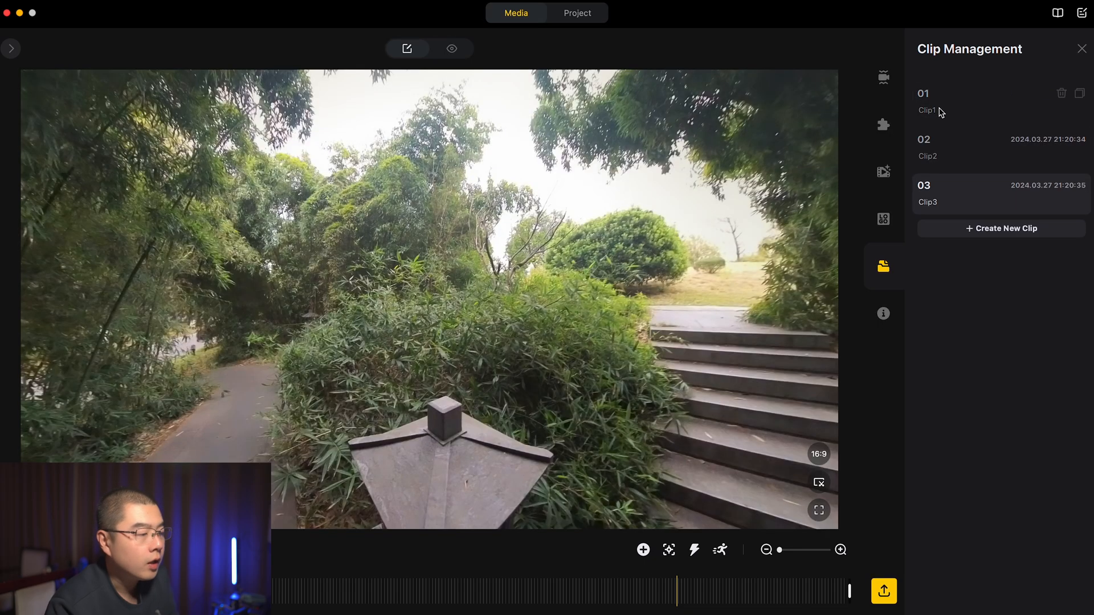
Select Clip1, reframe its view onto the man in front of the bamboo and add a keyframe.
{"action": "left_click", "coordinate": [939, 108]}
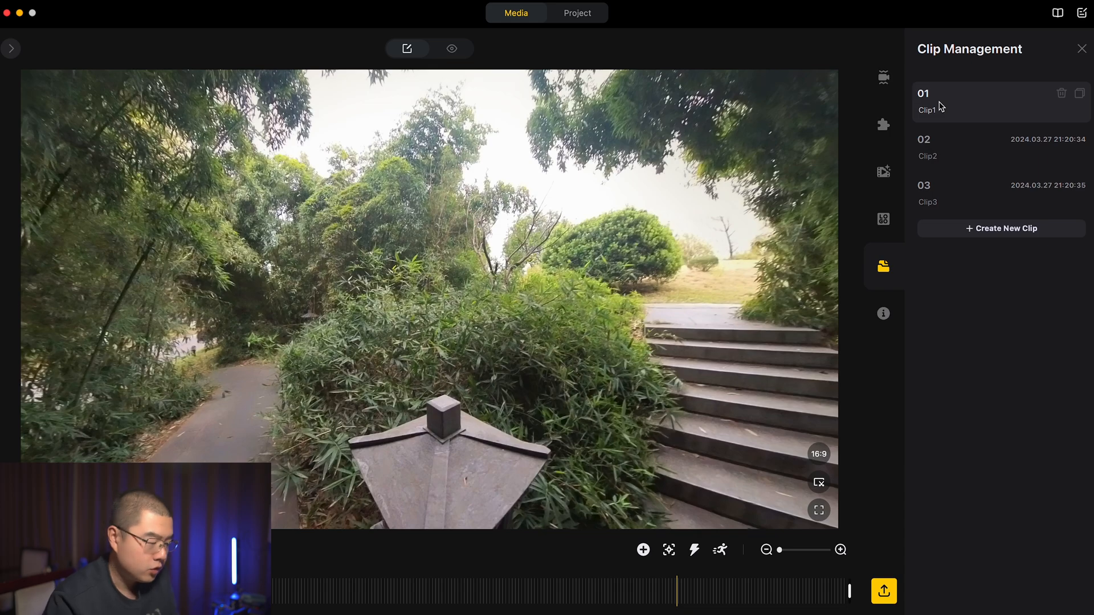
{"action": "left_click_drag", "start_coordinate": [664, 212], "coordinate": [566, 206]}
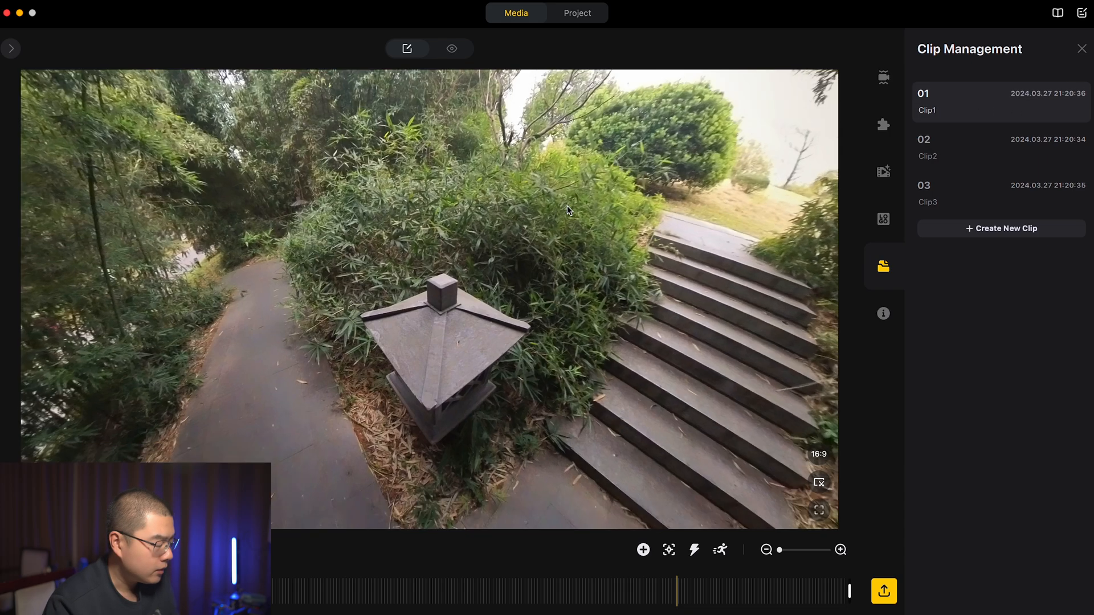
{"action": "left_click_drag", "start_coordinate": [378, 341], "coordinate": [559, 345]}
{"action": "left_click_drag", "start_coordinate": [319, 371], "coordinate": [391, 362]}
{"action": "key", "text": "space"}
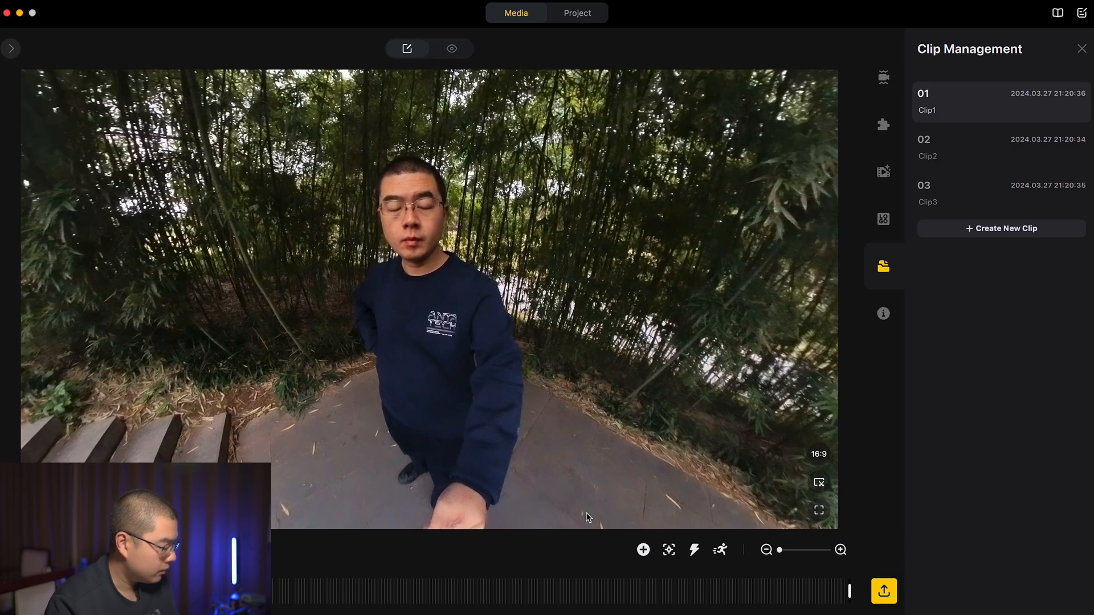
{"action": "left_click", "coordinate": [643, 550]}
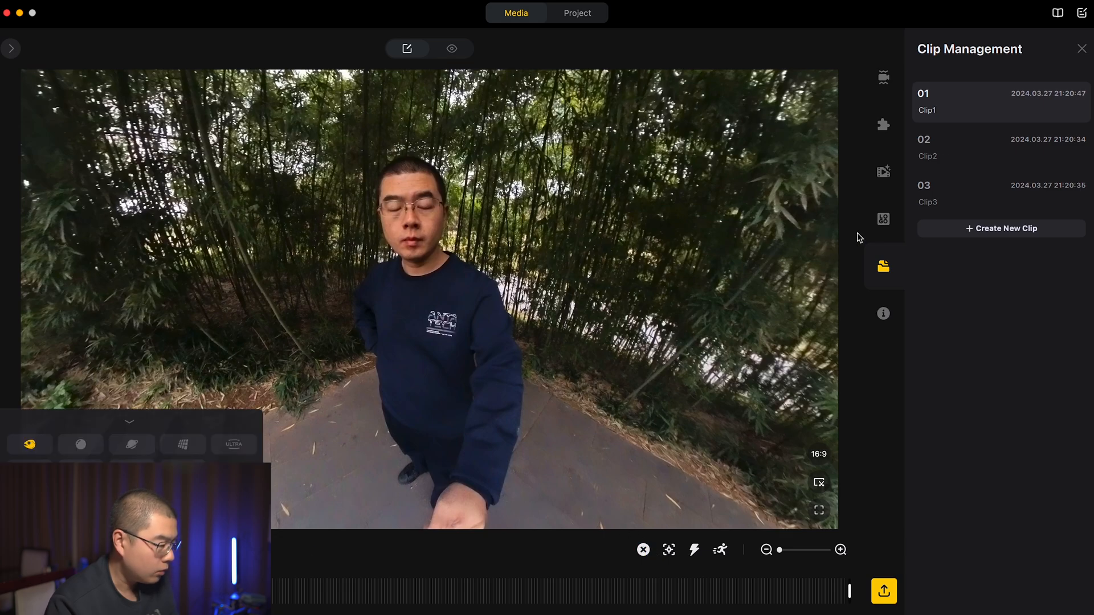
Rename Clip1 as Person.
{"action": "double_click", "coordinate": [929, 110]}
{"action": "type", "text": "person"}
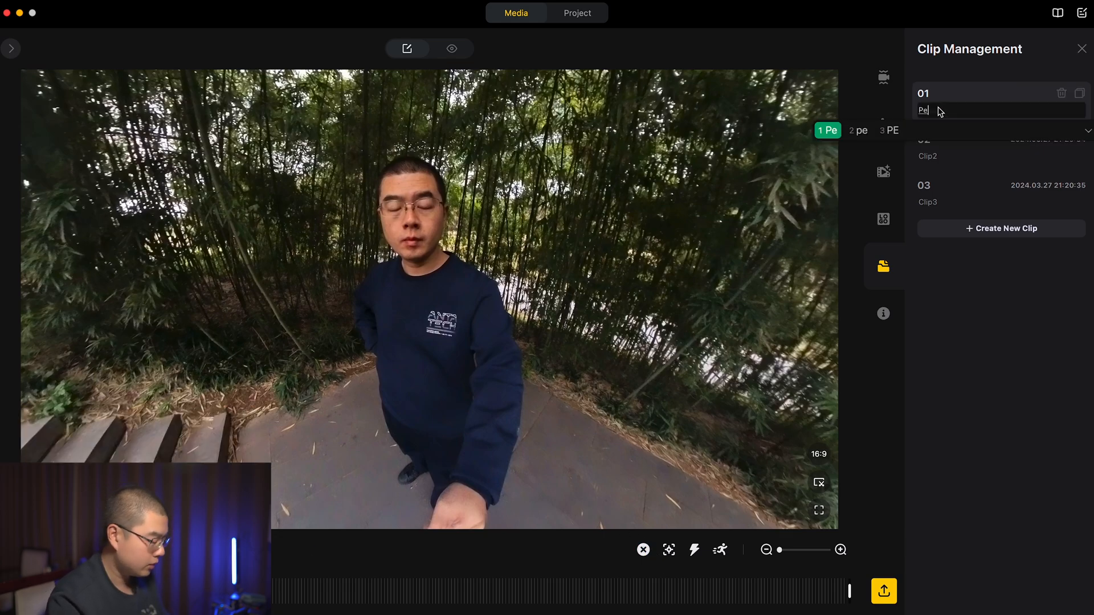
{"action": "key", "text": "space"}
{"action": "key", "text": "Return"}
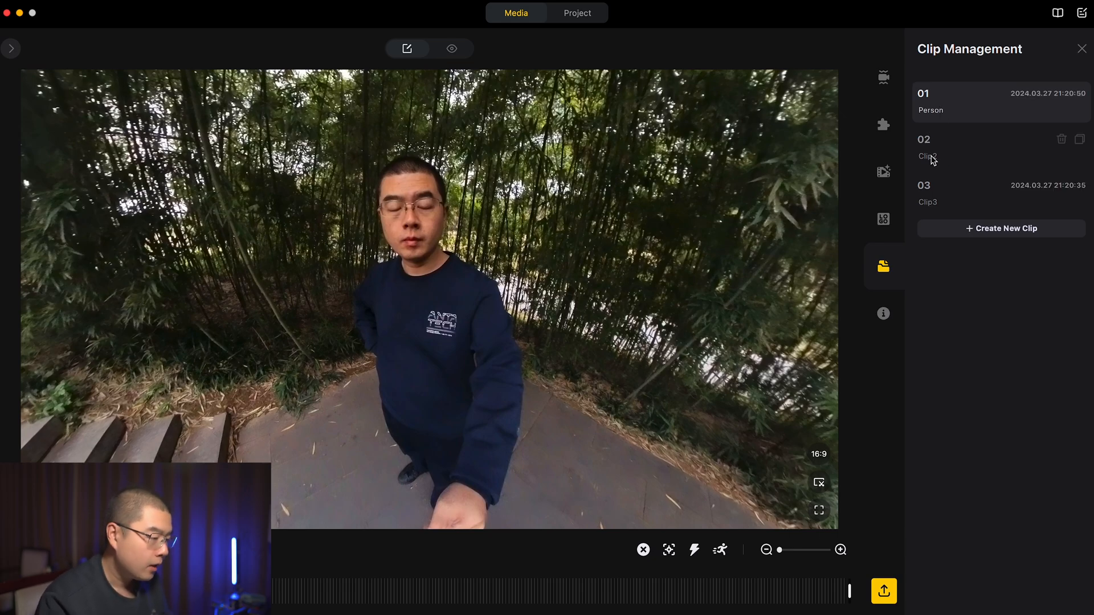
Select Clip2 and add a keyframe for its wide view with the man at the centre.
{"action": "left_click", "coordinate": [949, 149]}
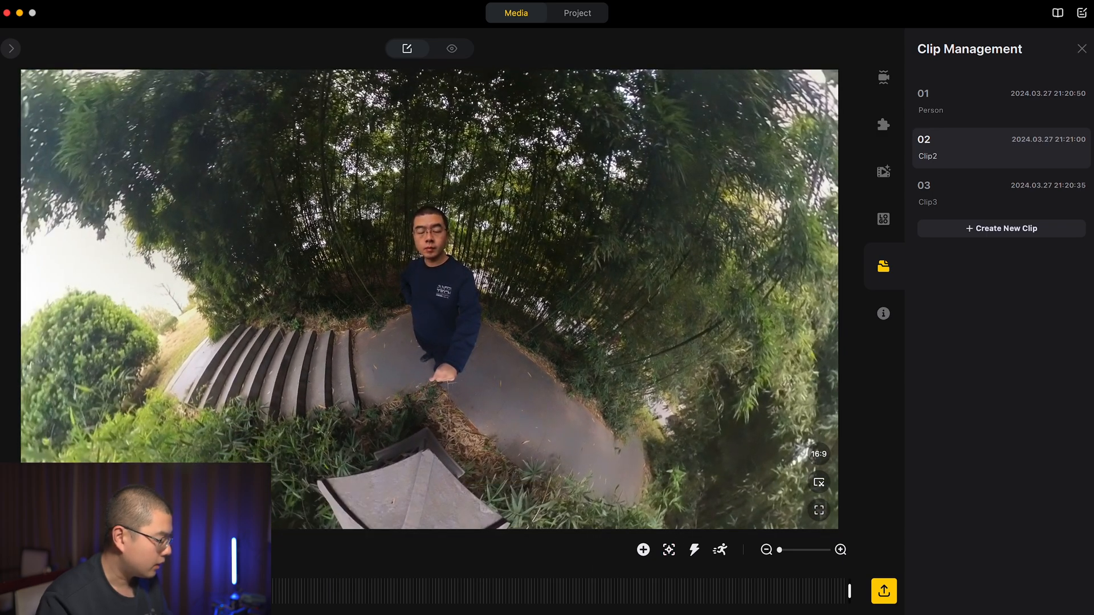
{"action": "left_click", "coordinate": [644, 551]}
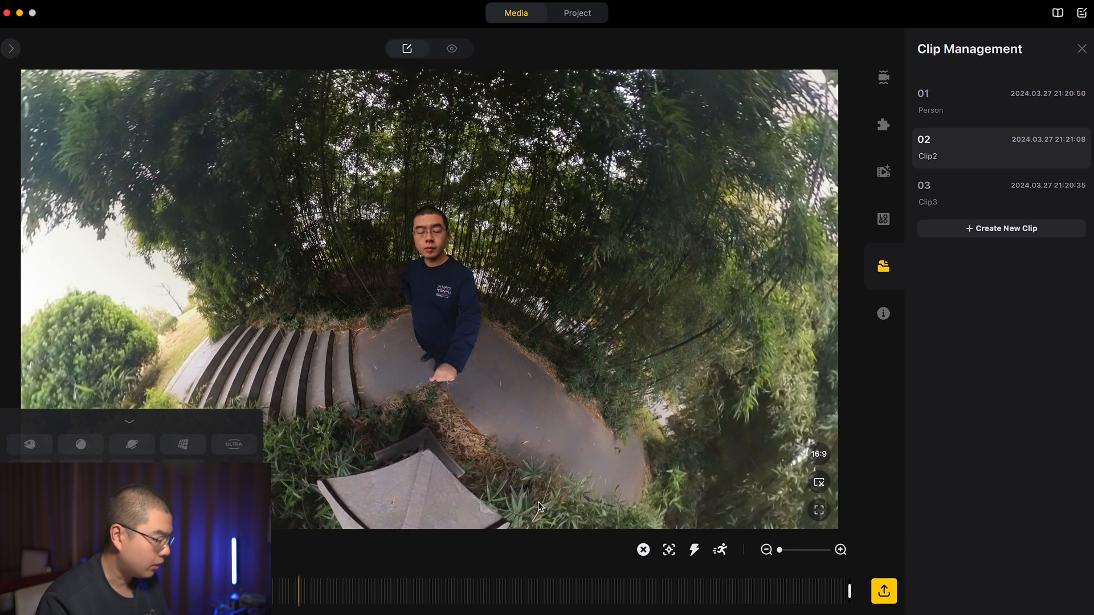
Rename Clip2 as Little Planet.
{"action": "left_click", "coordinate": [929, 156]}
{"action": "key", "text": "BackSpace"}
{"action": "key", "text": "BackSpace"}
{"action": "key", "text": "BackSpace"}
{"action": "key", "text": "BackSpace"}
{"action": "key", "text": "BackSpace"}
{"action": "type", "text": "L"}
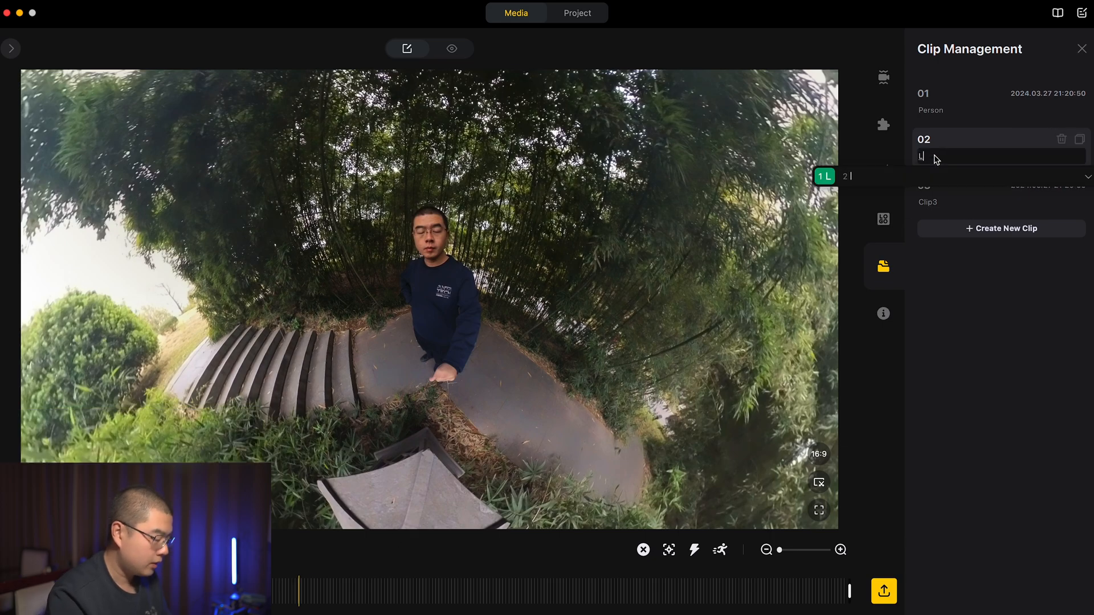
{"action": "type", "text": "ittle Planet"}
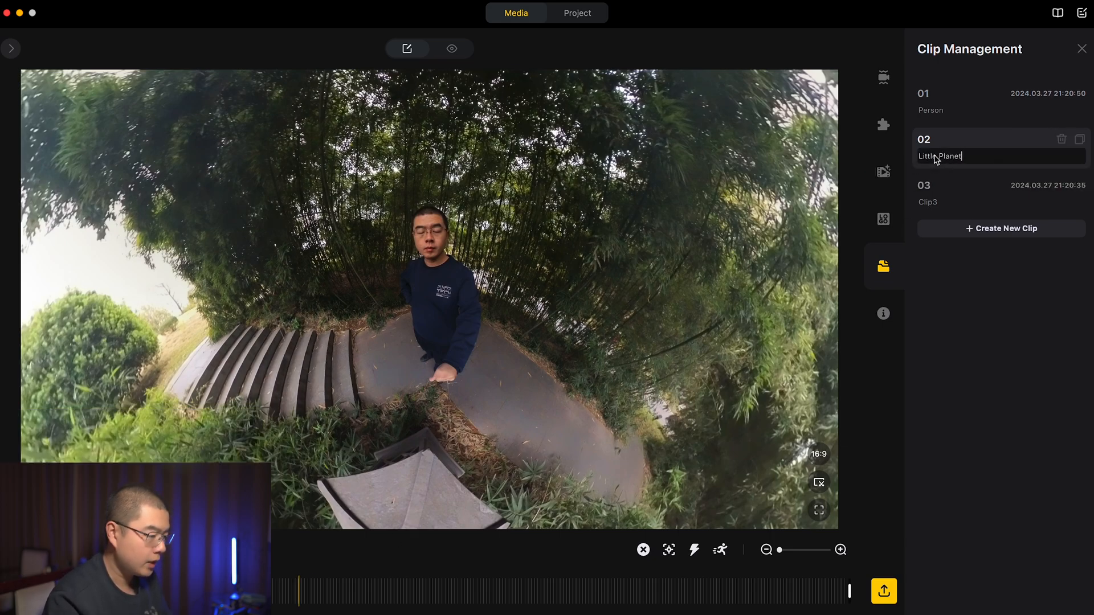
{"action": "key", "text": "Return"}
Select Clip3 and adjust its view of the shrubs and stone steps.
{"action": "left_click", "coordinate": [933, 194]}
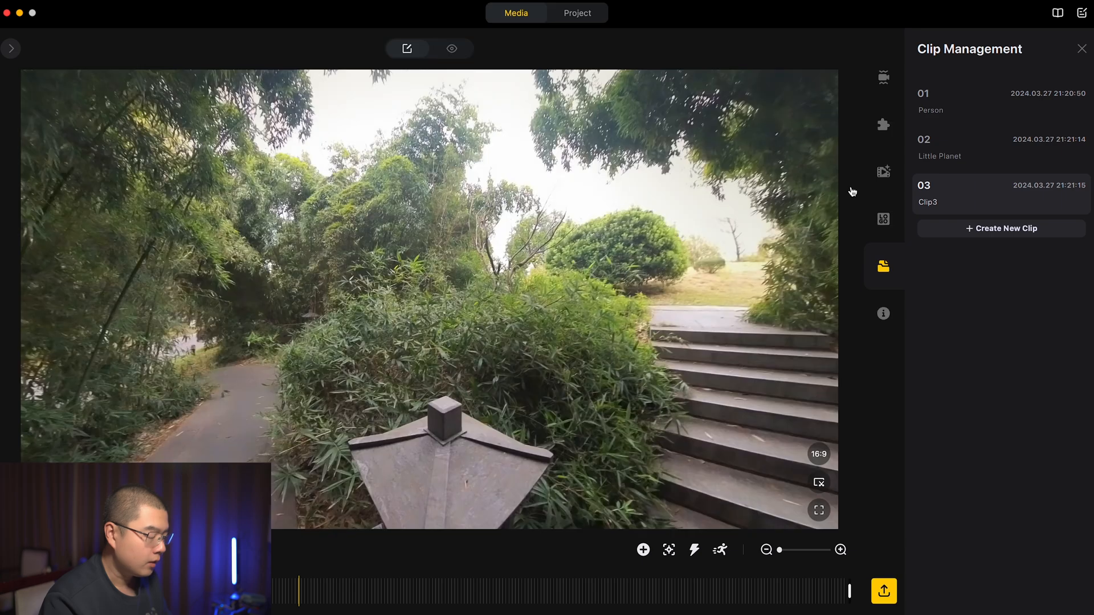
{"action": "left_click_drag", "start_coordinate": [574, 316], "coordinate": [540, 307]}
{"action": "scroll", "coordinate": [516, 342], "scroll_direction": "up", "scroll_amount": 3}
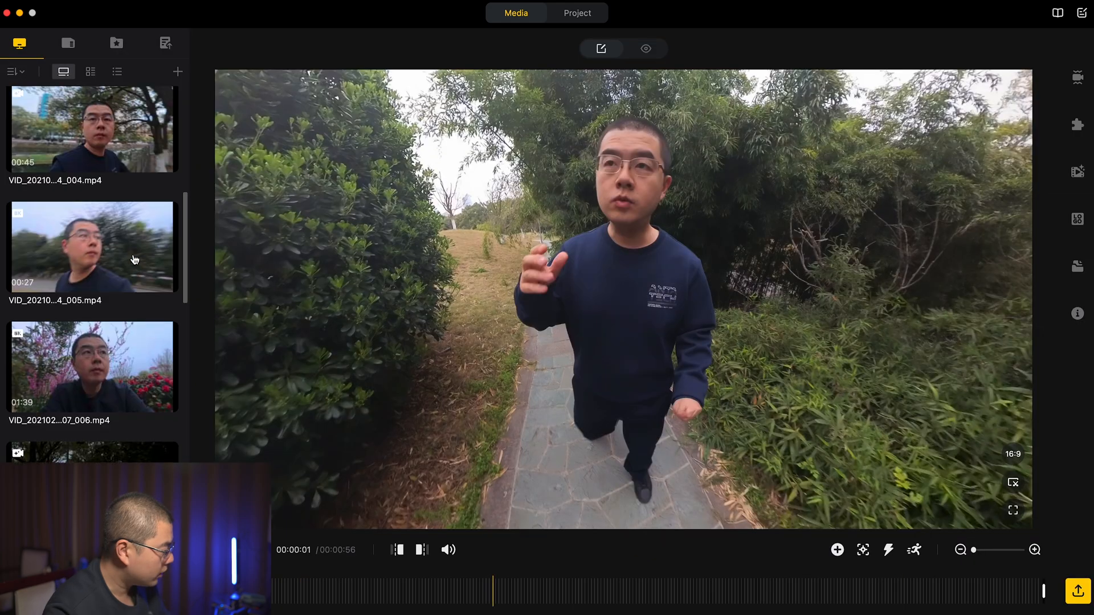
Open PRO_VID_007.mp4 from the media library and move the playhead to about 00:00:16.
{"action": "scroll", "coordinate": [134, 260], "scroll_direction": "down", "scroll_amount": 2}
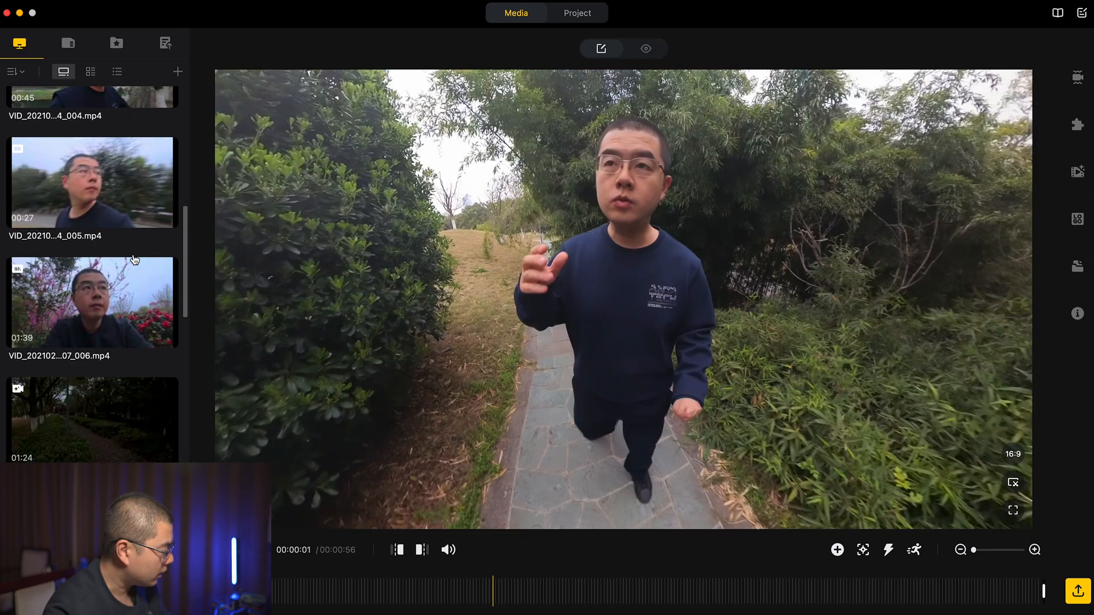
{"action": "scroll", "coordinate": [134, 260], "scroll_direction": "up", "scroll_amount": 5}
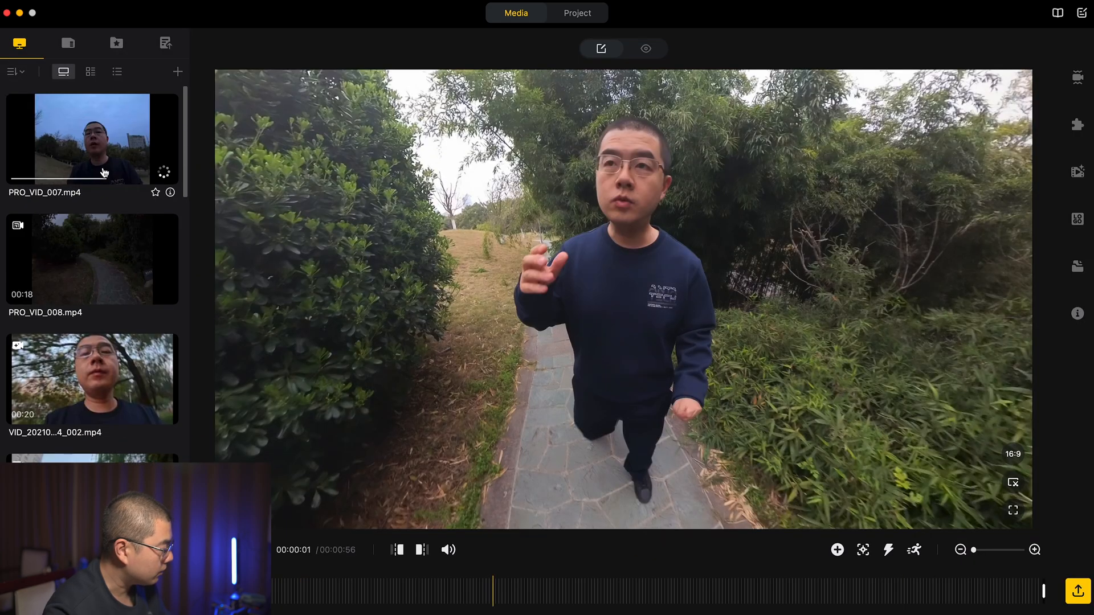
{"action": "left_click", "coordinate": [131, 159]}
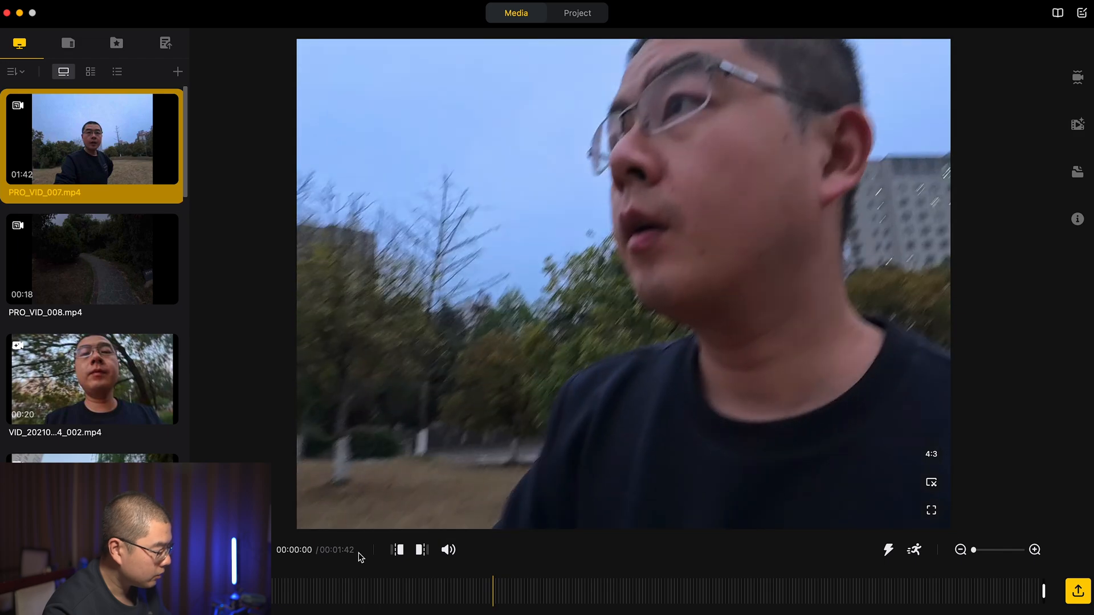
{"action": "left_click", "coordinate": [333, 593]}
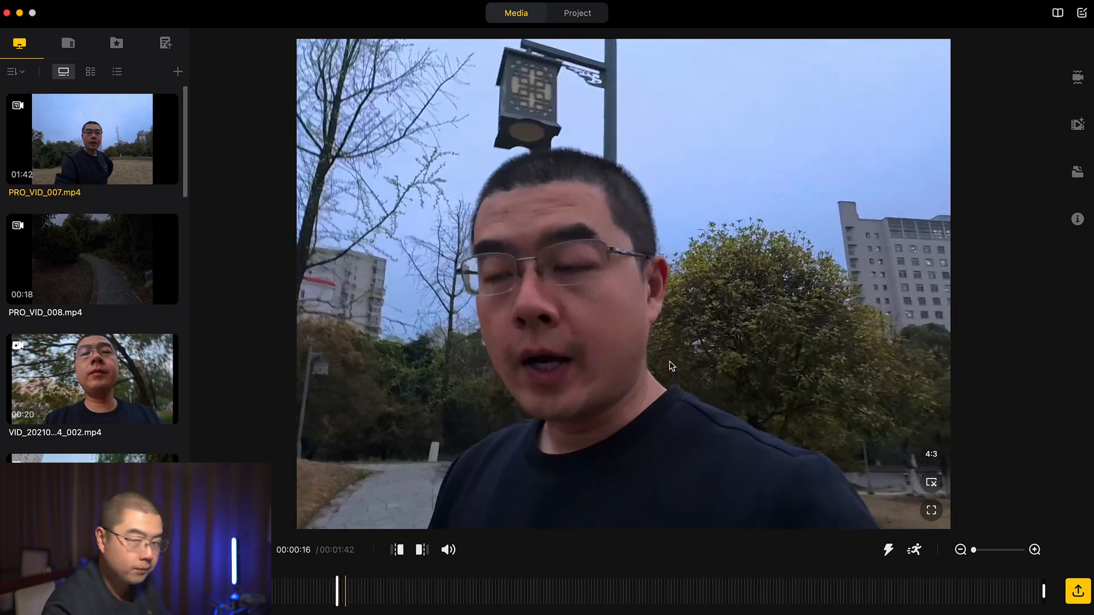
Pause PRO_VID_007.mp4, check its stabilization types and set its FOV option to Ultra Wide.
{"action": "key", "text": "space"}
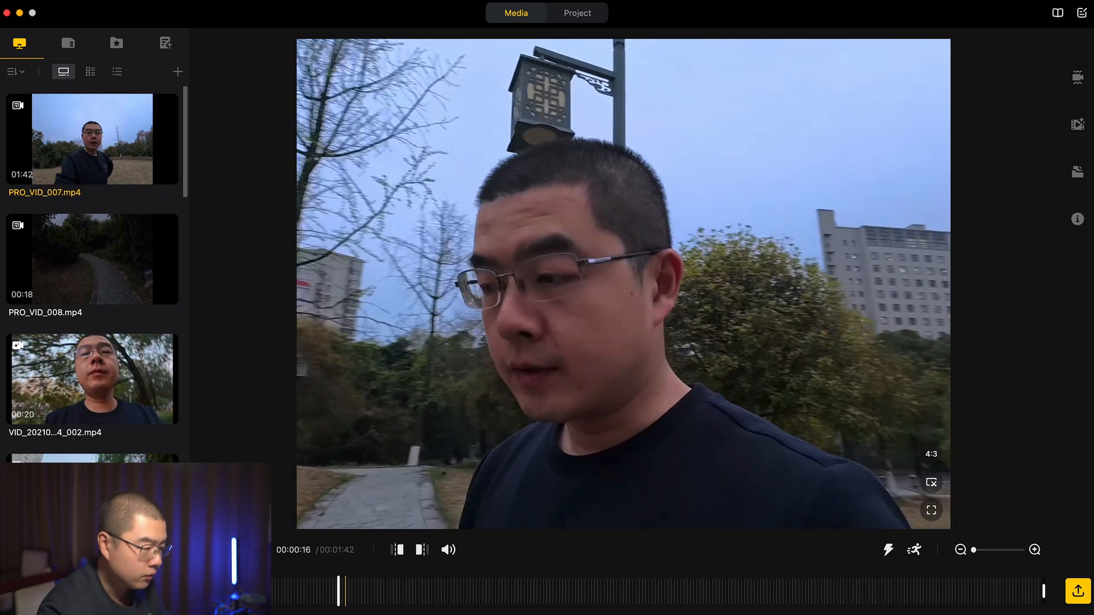
{"action": "left_click", "coordinate": [1078, 78]}
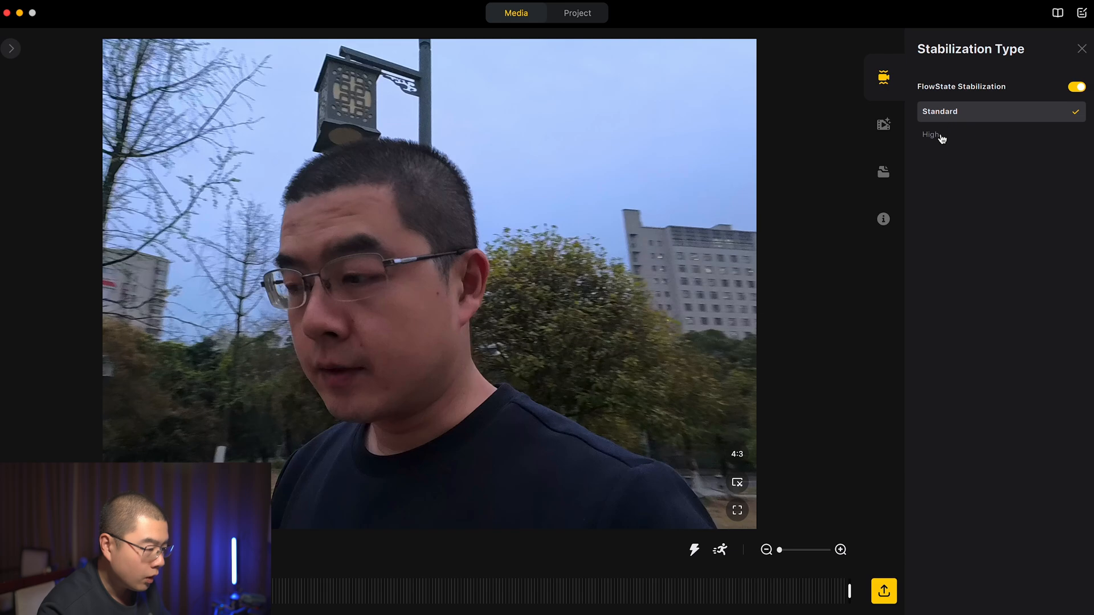
{"action": "left_click", "coordinate": [884, 125]}
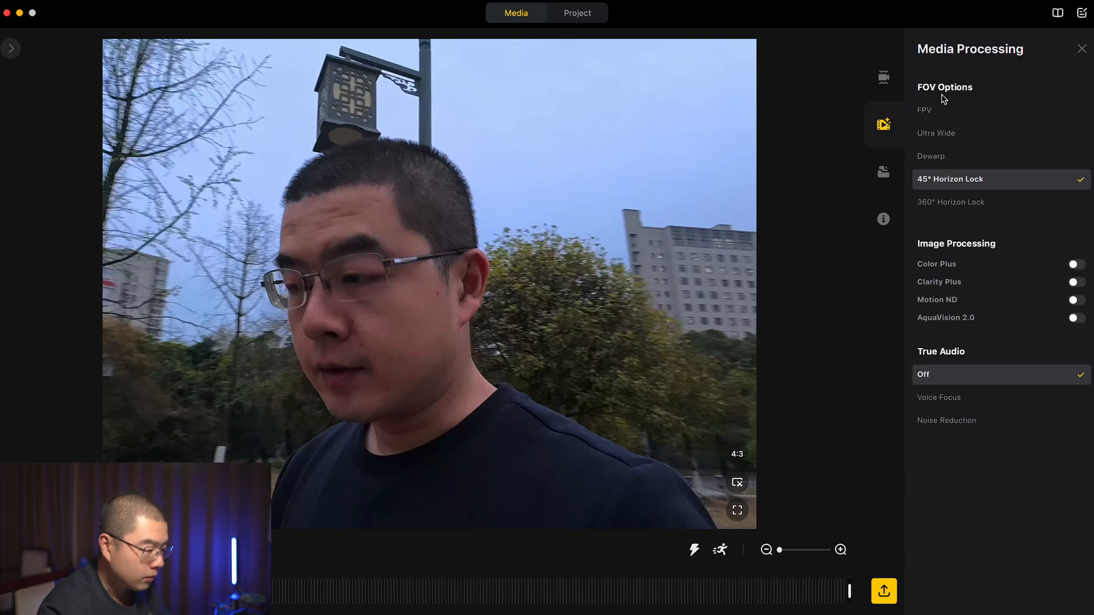
{"action": "left_click", "coordinate": [941, 135]}
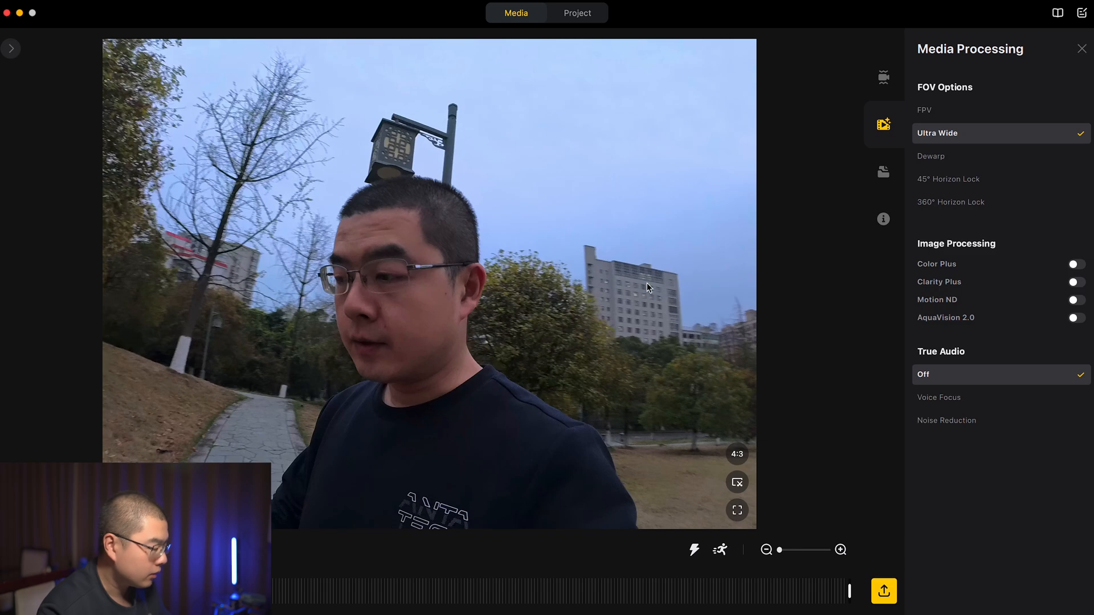
{"action": "left_click", "coordinate": [137, 592]}
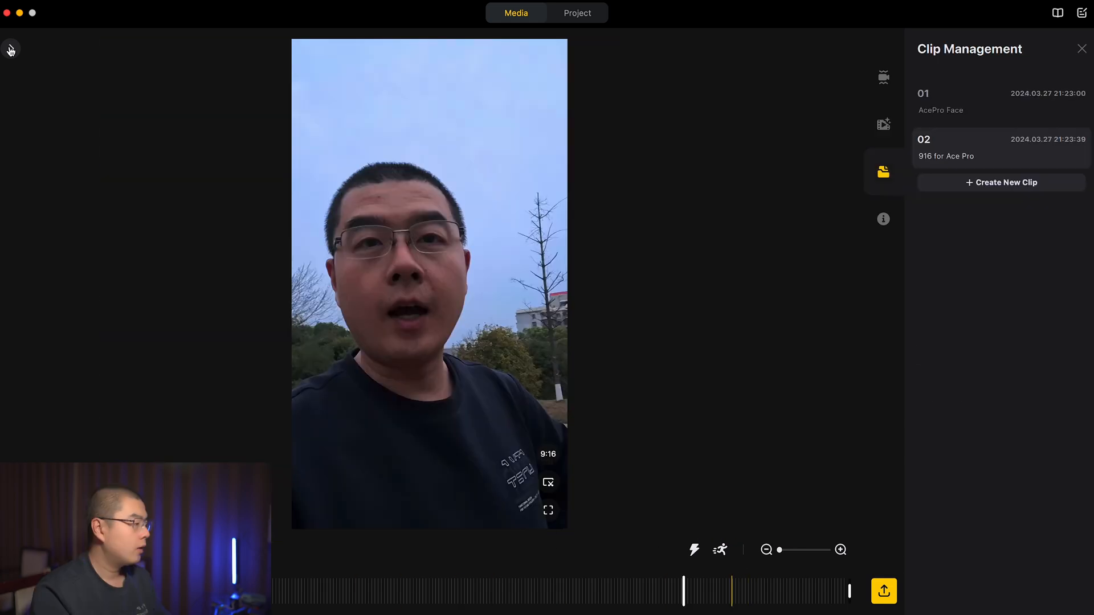
Return to the media library and open the 360 photo IMG_005.dng.
{"action": "left_click", "coordinate": [12, 47]}
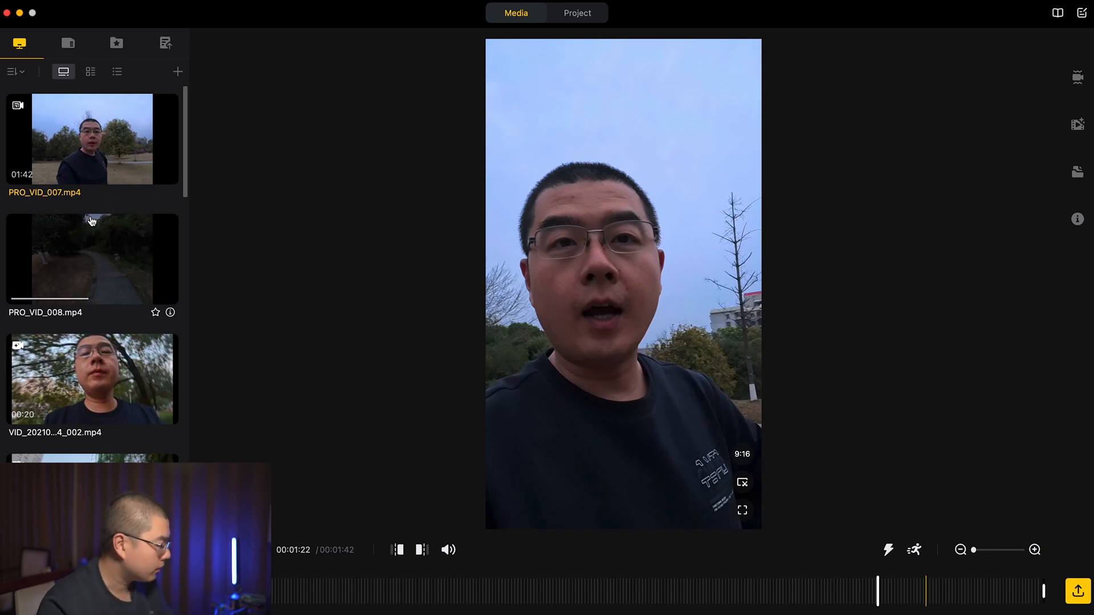
{"action": "scroll", "coordinate": [92, 222], "scroll_direction": "down", "scroll_amount": 10}
{"action": "scroll", "coordinate": [92, 222], "scroll_direction": "down", "scroll_amount": 5}
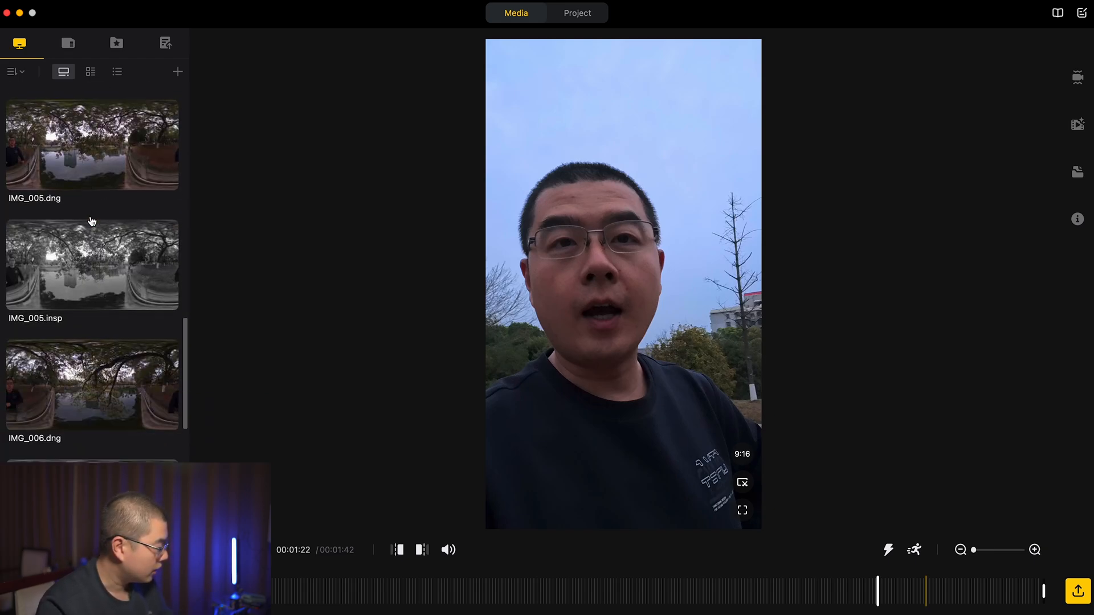
{"action": "scroll", "coordinate": [91, 240], "scroll_direction": "up", "scroll_amount": 2}
{"action": "scroll", "coordinate": [91, 258], "scroll_direction": "down", "scroll_amount": 1}
{"action": "left_click", "coordinate": [91, 258]}
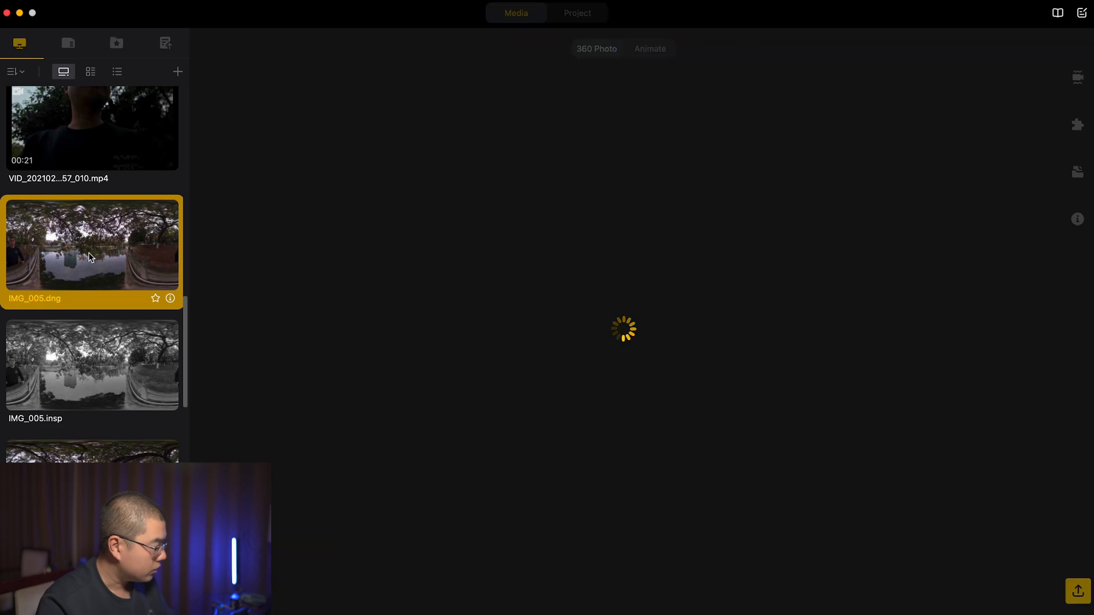
Reframe the 360 photo to a wide view of the man leaning on the stone railing beside the water.
{"action": "left_click_drag", "start_coordinate": [493, 362], "coordinate": [744, 327]}
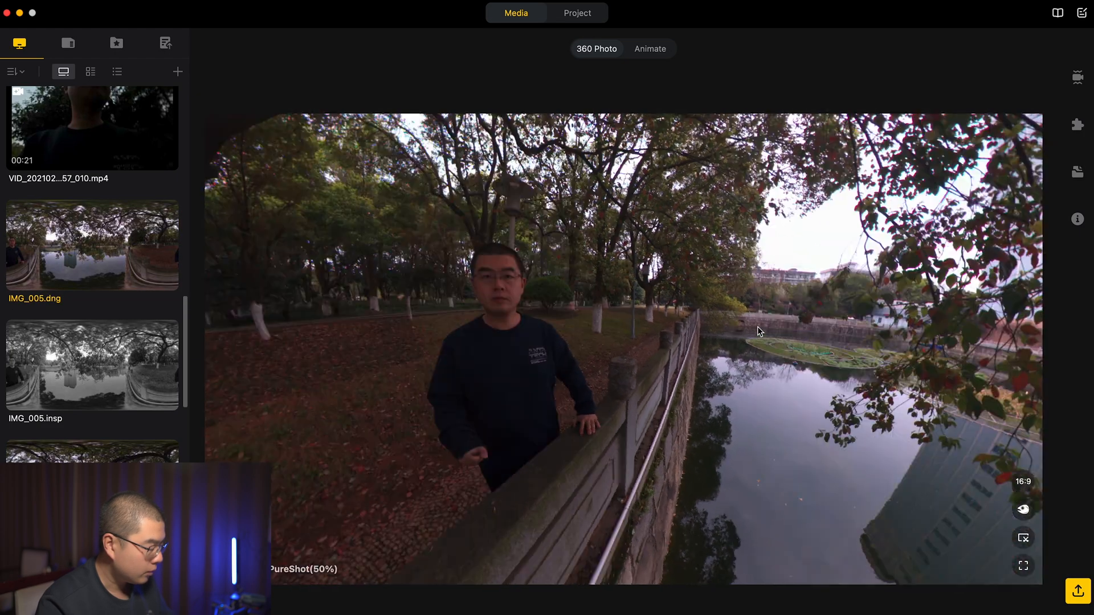
{"action": "mouse_move", "coordinate": [646, 303]}
{"action": "left_mouse_down"}
{"action": "mouse_move", "coordinate": [671, 313]}
{"action": "mouse_move", "coordinate": [658, 309]}
{"action": "left_mouse_up"}
{"action": "scroll", "coordinate": [585, 301], "scroll_direction": "up", "scroll_amount": 5}
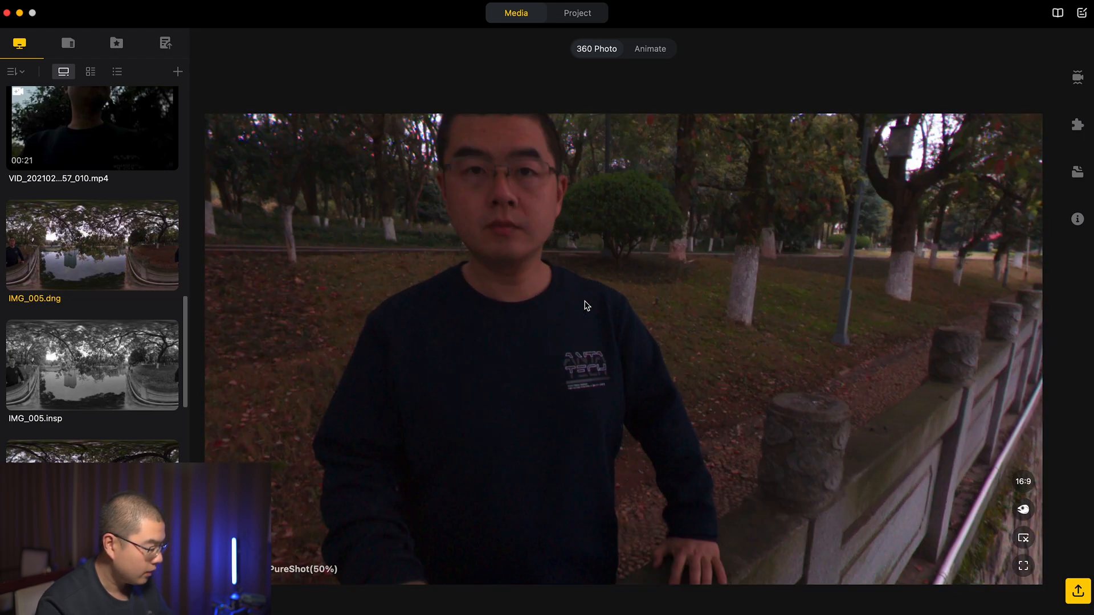
{"action": "scroll", "coordinate": [585, 301], "scroll_direction": "down", "scroll_amount": 3}
{"action": "scroll", "coordinate": [585, 302], "scroll_direction": "up", "scroll_amount": 2}
{"action": "left_click_drag", "start_coordinate": [549, 309], "coordinate": [620, 356]}
{"action": "scroll", "coordinate": [620, 356], "scroll_direction": "up", "scroll_amount": 2}
{"action": "scroll", "coordinate": [619, 357], "scroll_direction": "down", "scroll_amount": 4}
{"action": "scroll", "coordinate": [621, 359], "scroll_direction": "down", "scroll_amount": 3}
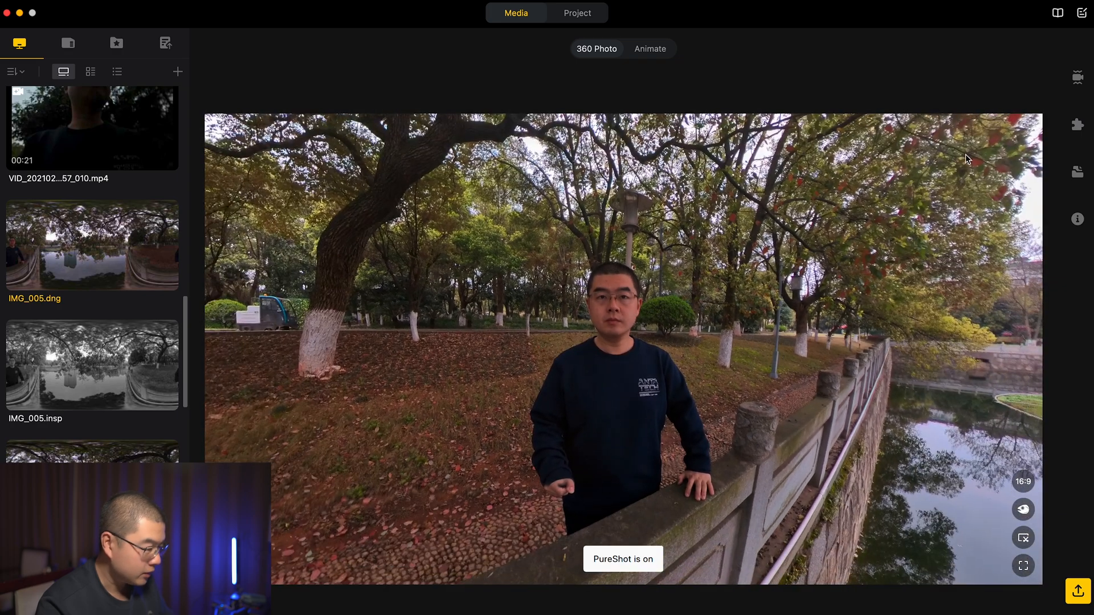
Check the 360 photo's stitching options, switch it to Animate mode and show the media library again.
{"action": "left_click", "coordinate": [1078, 77]}
{"action": "left_click", "coordinate": [881, 127]}
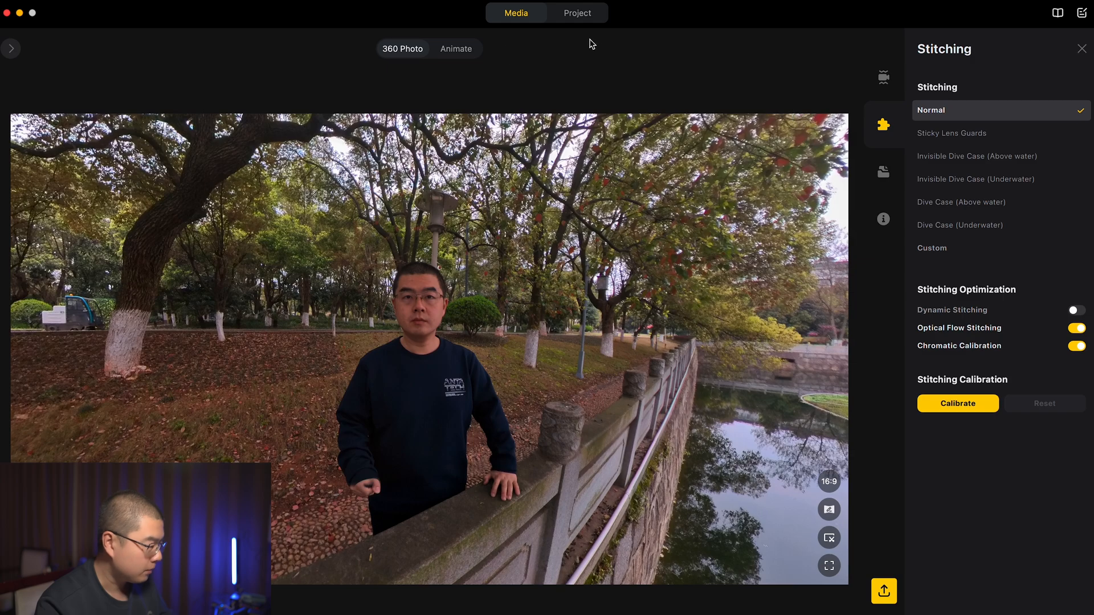
{"action": "left_click", "coordinate": [457, 52]}
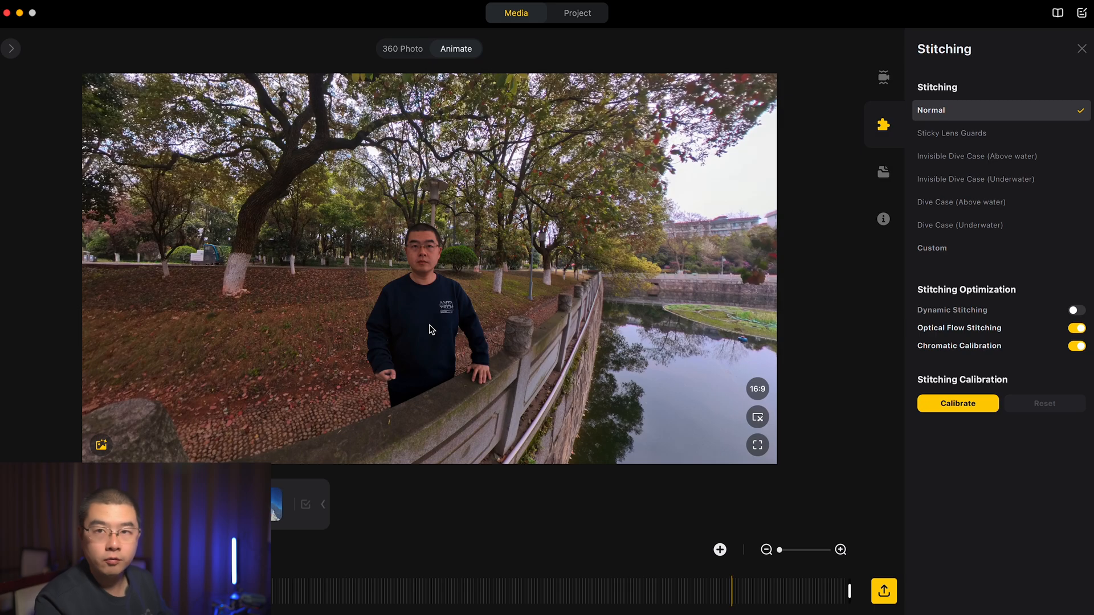
{"action": "left_click", "coordinate": [11, 49]}
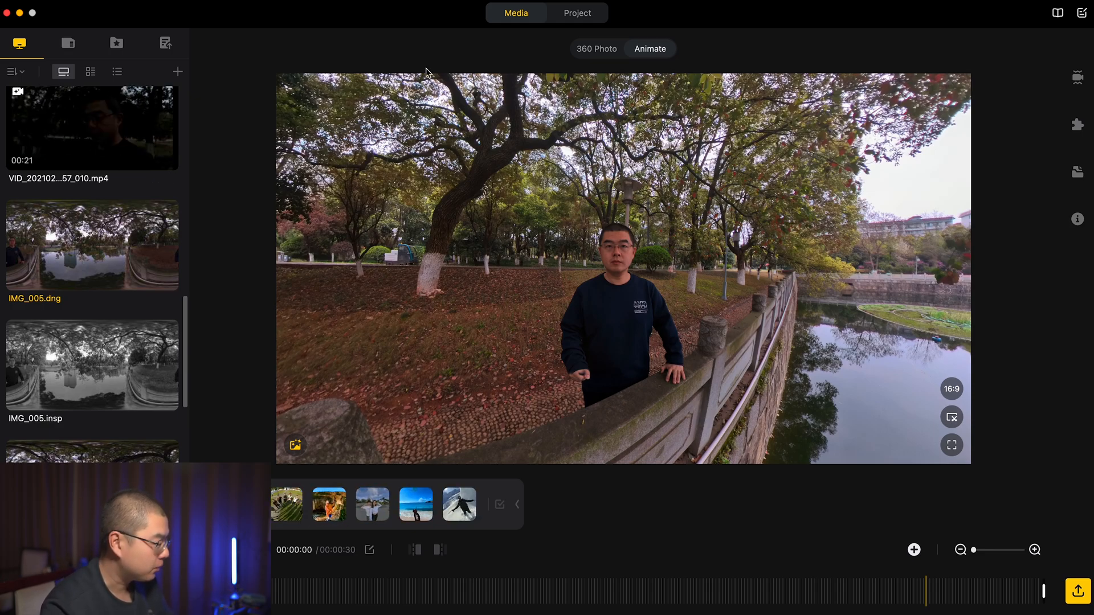
Start a new project and name it Morning Vlog.
{"action": "left_click", "coordinate": [578, 14]}
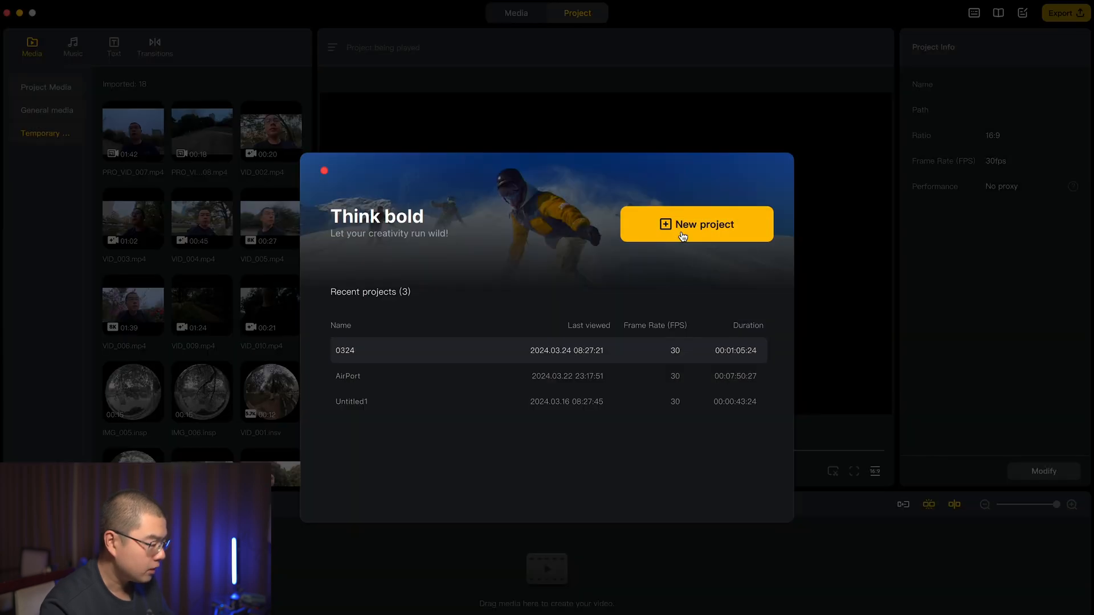
{"action": "left_click", "coordinate": [684, 236]}
{"action": "left_click", "coordinate": [540, 263]}
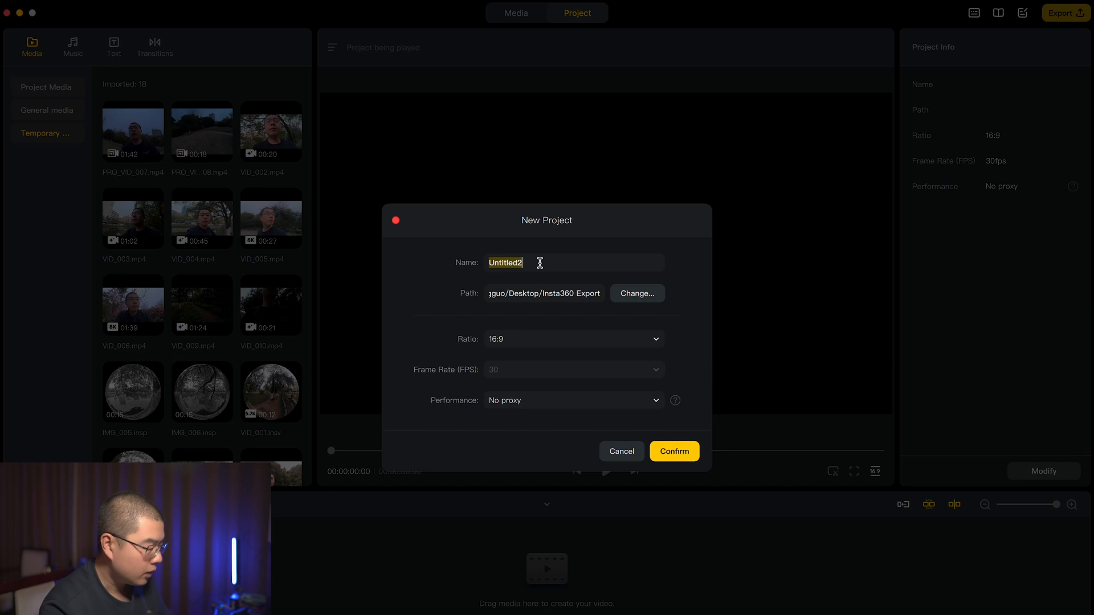
{"action": "type", "text": "Morning Vlog"}
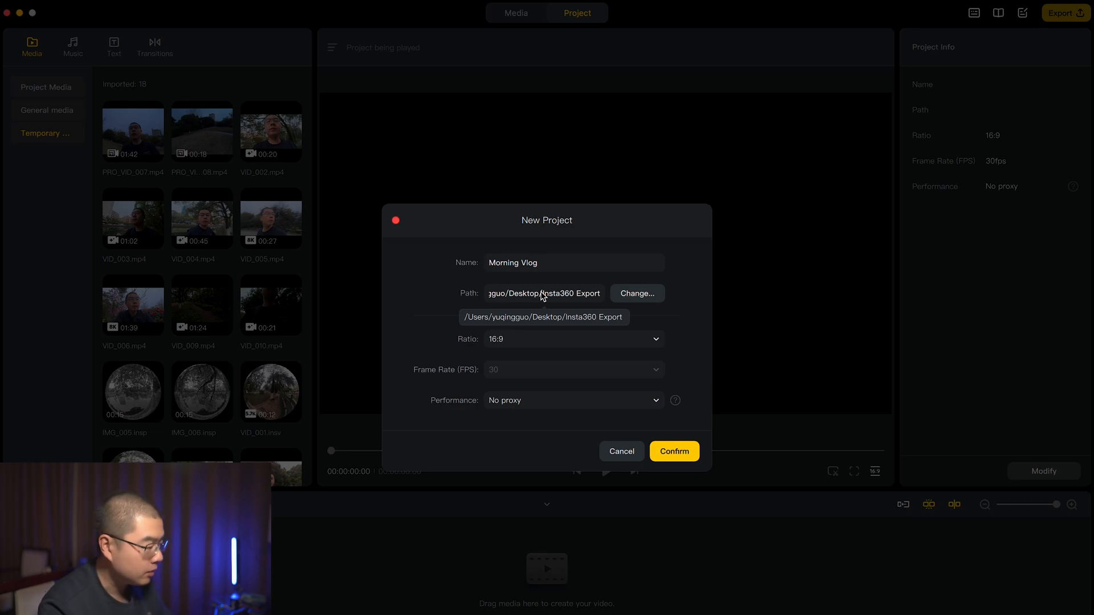
Review the ratio and performance choices, keep 16:9 and No proxy, and create the project.
{"action": "left_click", "coordinate": [551, 339]}
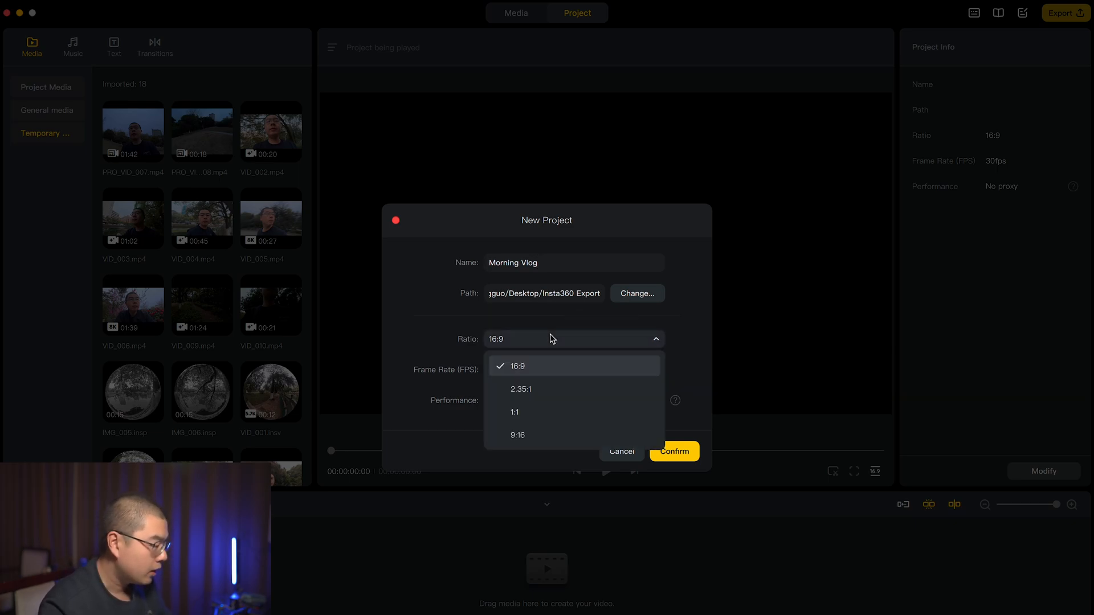
{"action": "left_click", "coordinate": [547, 340]}
{"action": "left_click", "coordinate": [543, 341]}
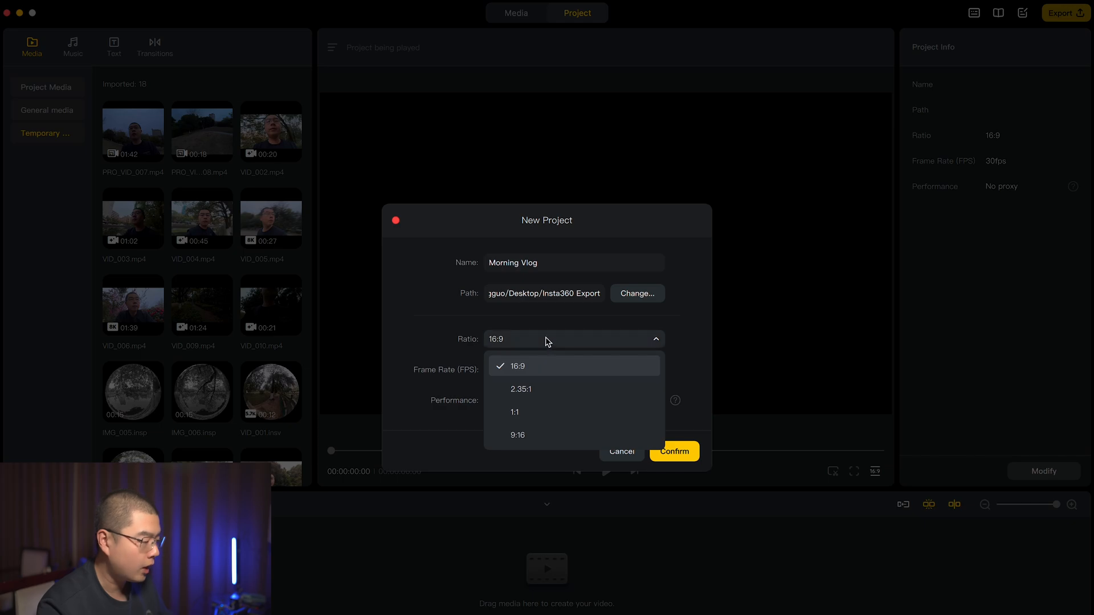
{"action": "left_click", "coordinate": [551, 340]}
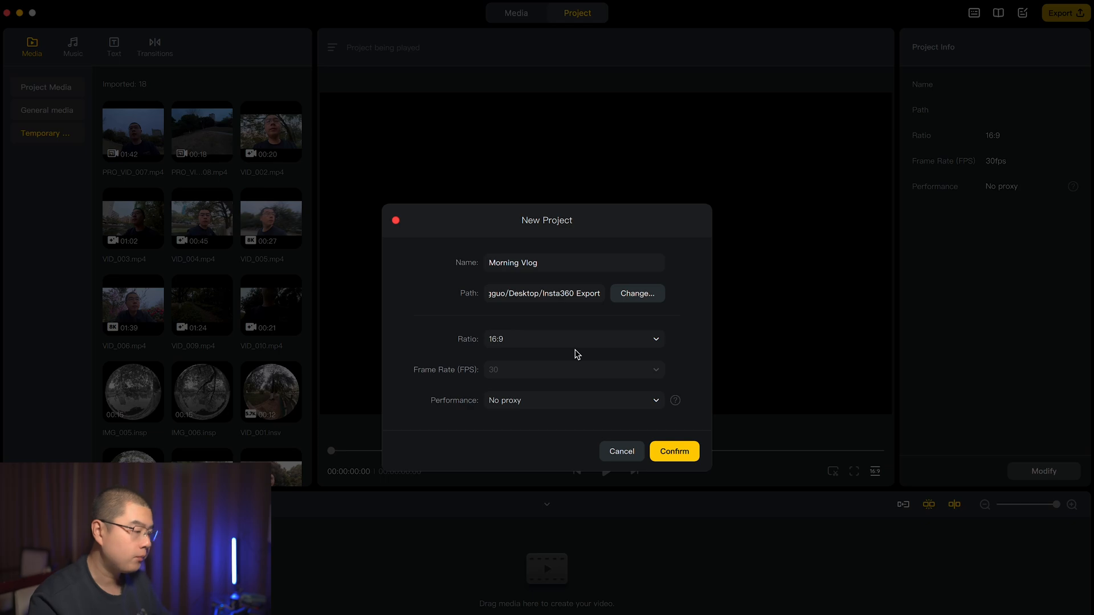
{"action": "left_click", "coordinate": [571, 404]}
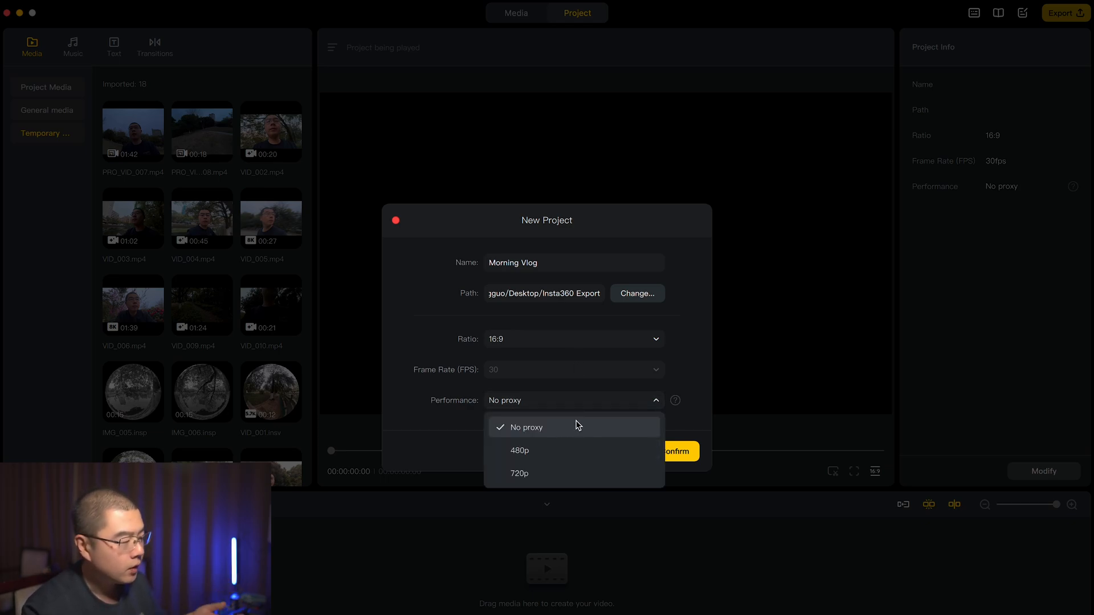
{"action": "left_click", "coordinate": [593, 414]}
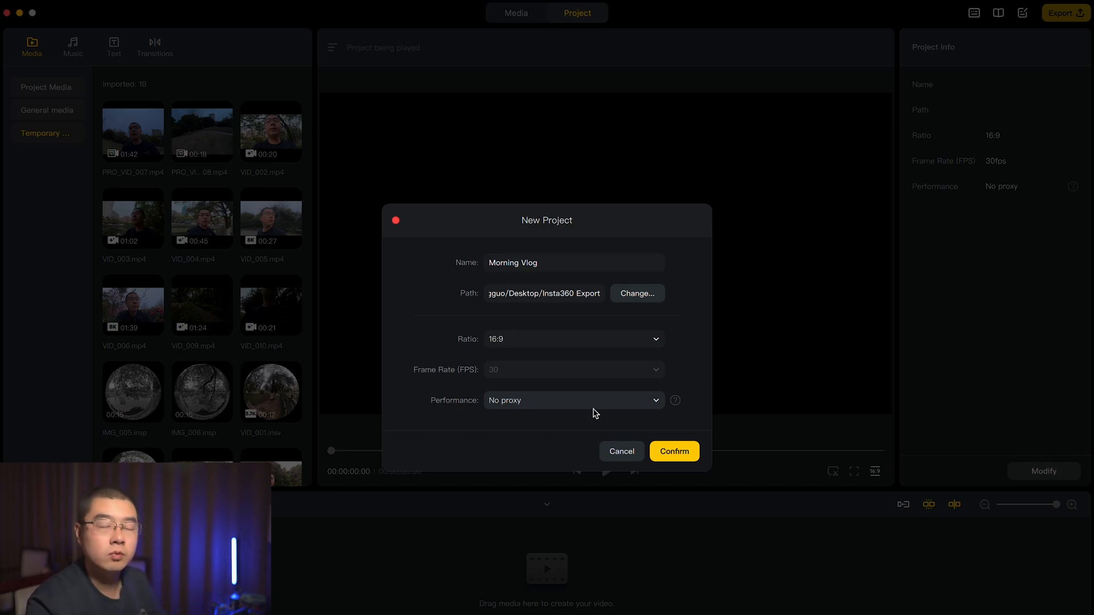
{"action": "left_click", "coordinate": [689, 456]}
{"action": "left_click_drag", "start_coordinate": [211, 3], "coordinate": [211, 4]}
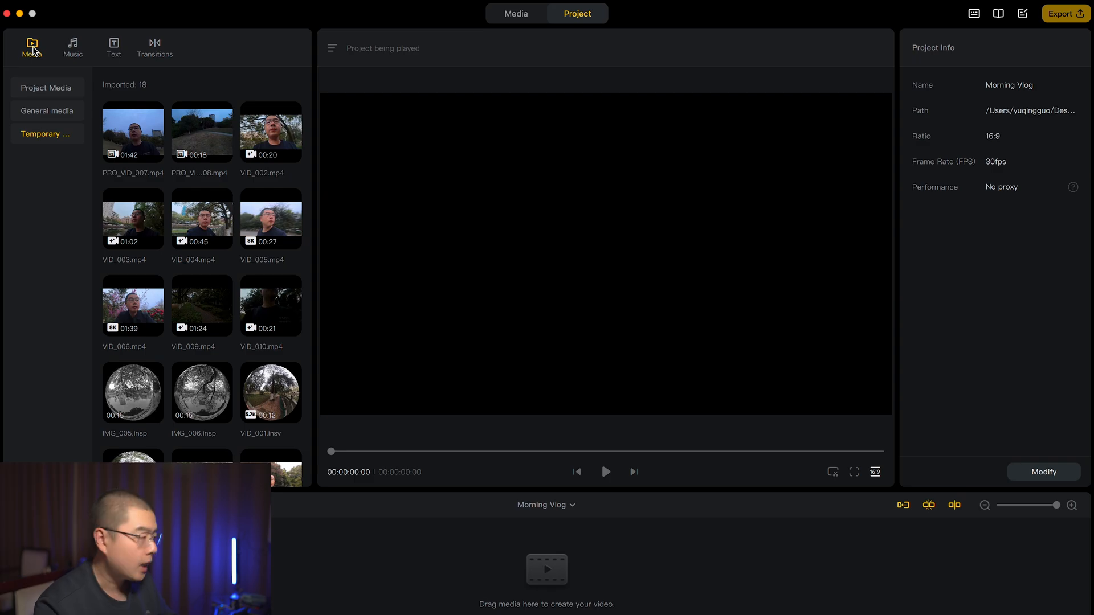
Look through the project's music, text and transition libraries, including the rest of the transitions.
{"action": "left_click", "coordinate": [72, 50]}
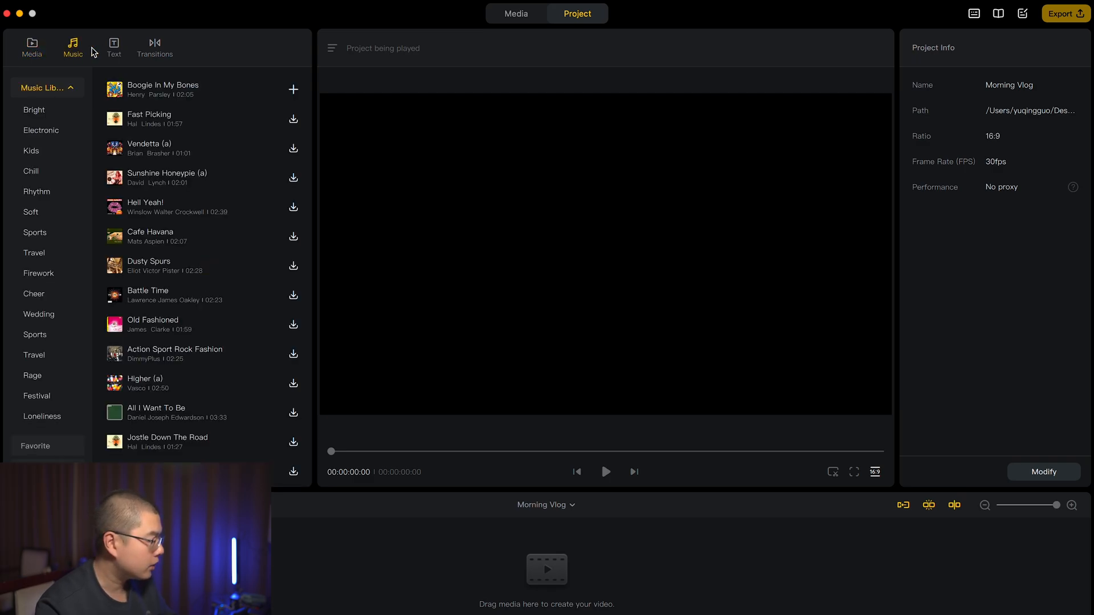
{"action": "left_click", "coordinate": [117, 46]}
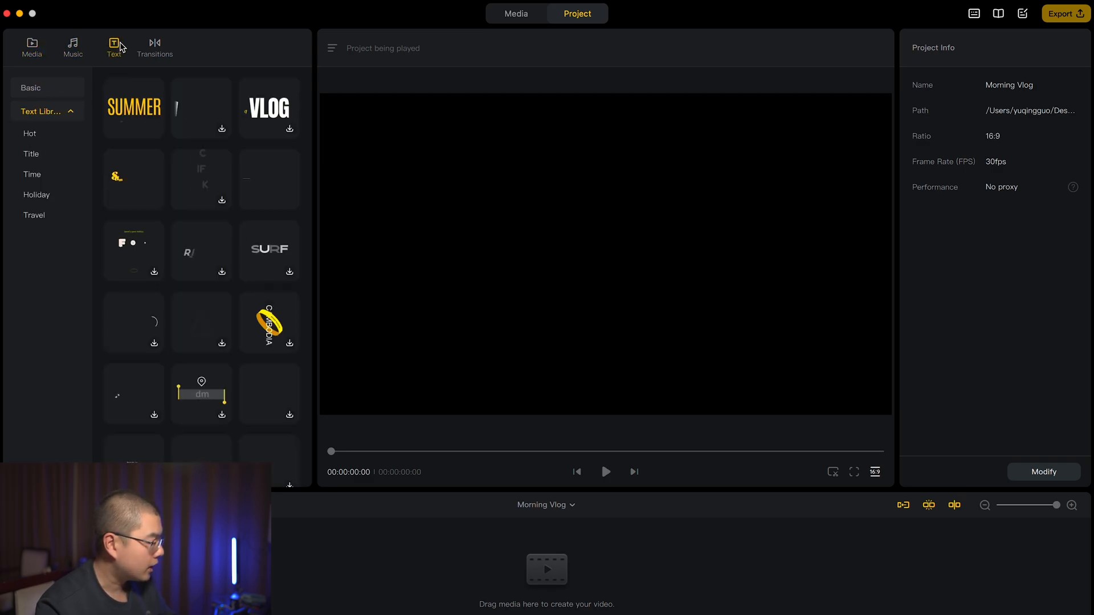
{"action": "left_click", "coordinate": [155, 47]}
{"action": "left_click", "coordinate": [72, 48]}
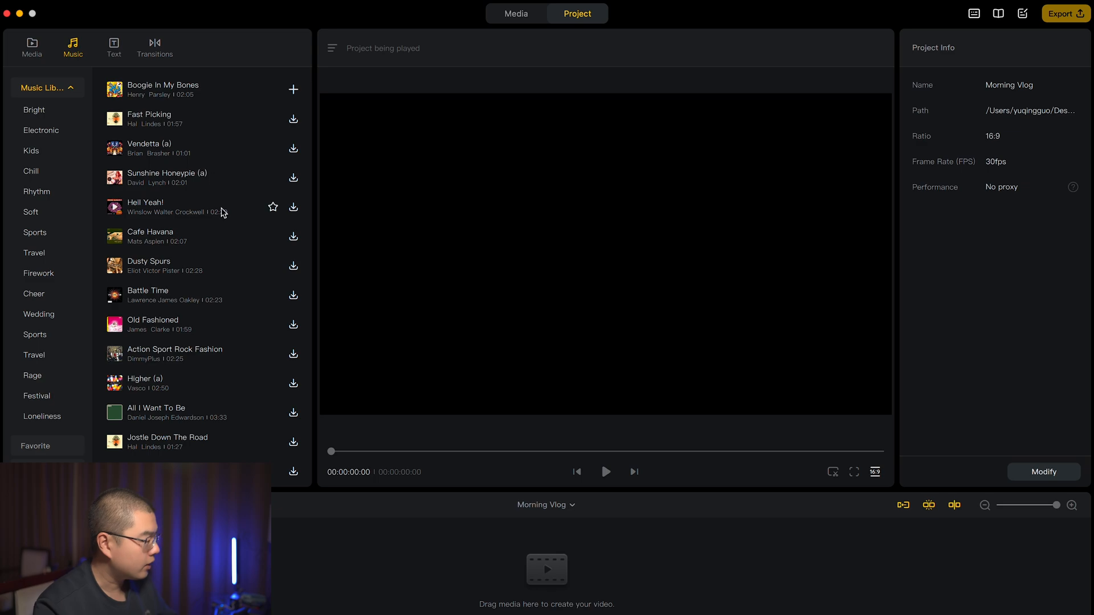
{"action": "left_click", "coordinate": [116, 46]}
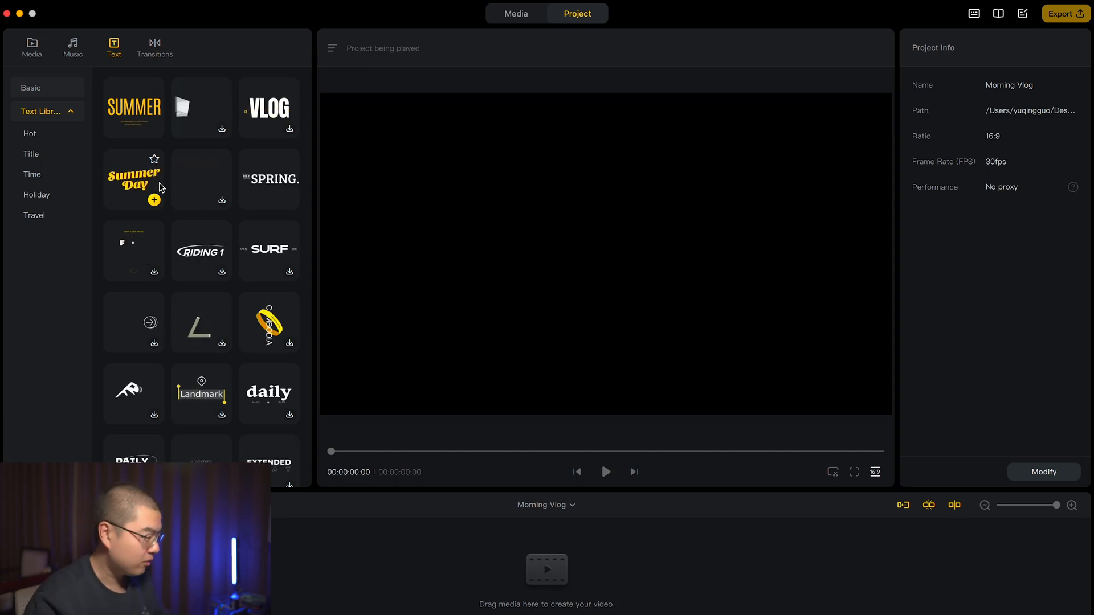
{"action": "left_click", "coordinate": [158, 49]}
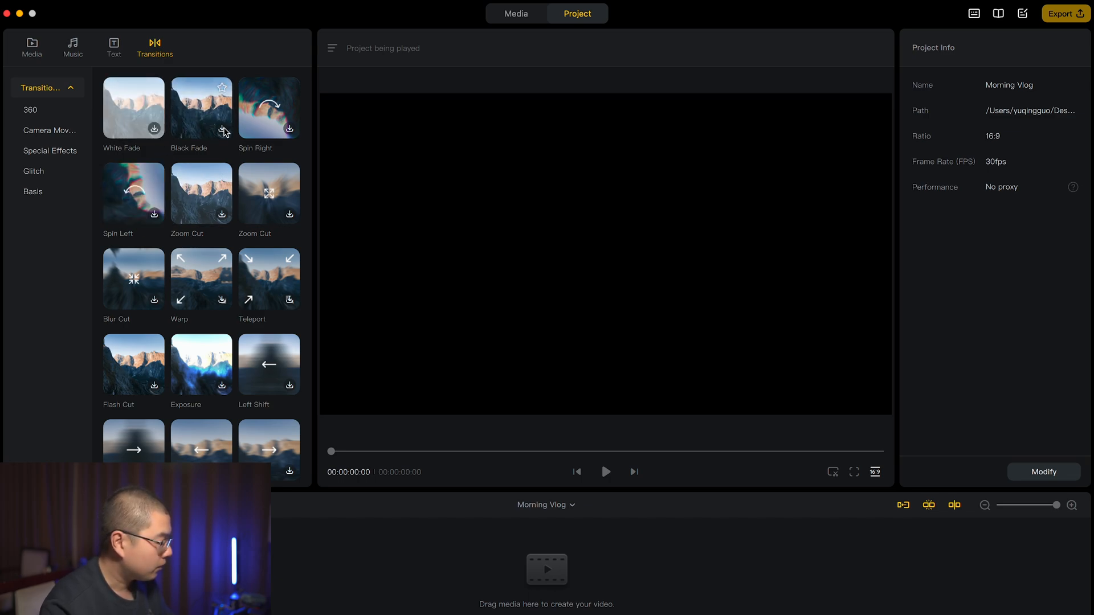
{"action": "scroll", "coordinate": [215, 138], "scroll_direction": "down", "scroll_amount": 6}
{"action": "scroll", "coordinate": [215, 138], "scroll_direction": "up", "scroll_amount": 5}
{"action": "scroll", "coordinate": [217, 141], "scroll_direction": "up", "scroll_amount": 1}
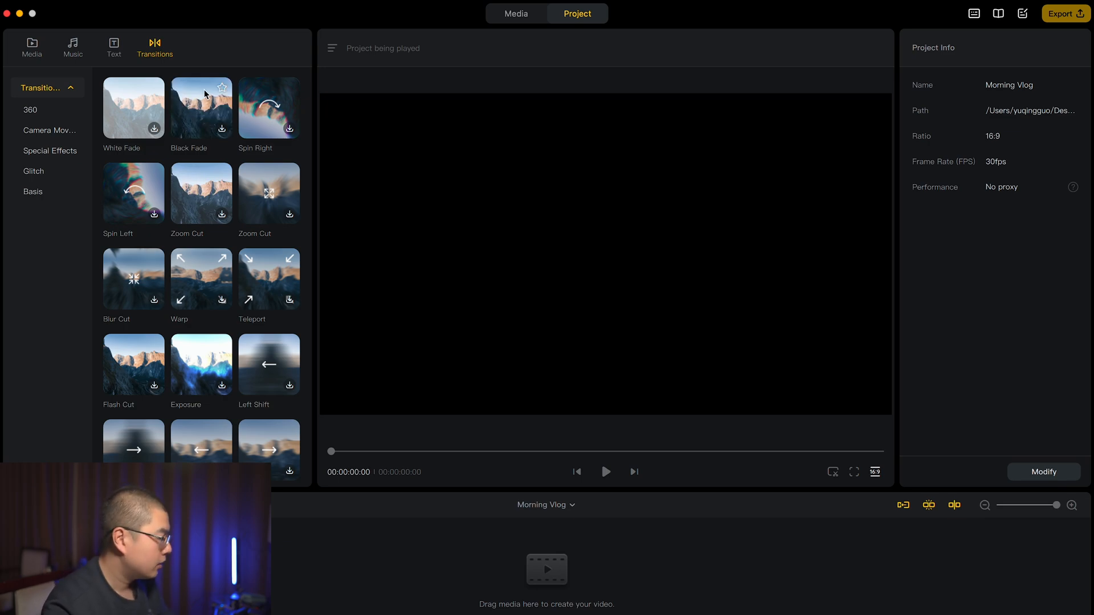
Browse the Bright, Electronic, Kids and Sports music categories and the favorite music.
{"action": "left_click", "coordinate": [69, 53]}
{"action": "left_click", "coordinate": [51, 110]}
{"action": "left_click", "coordinate": [48, 133]}
{"action": "left_click", "coordinate": [35, 150]}
{"action": "left_click", "coordinate": [35, 233]}
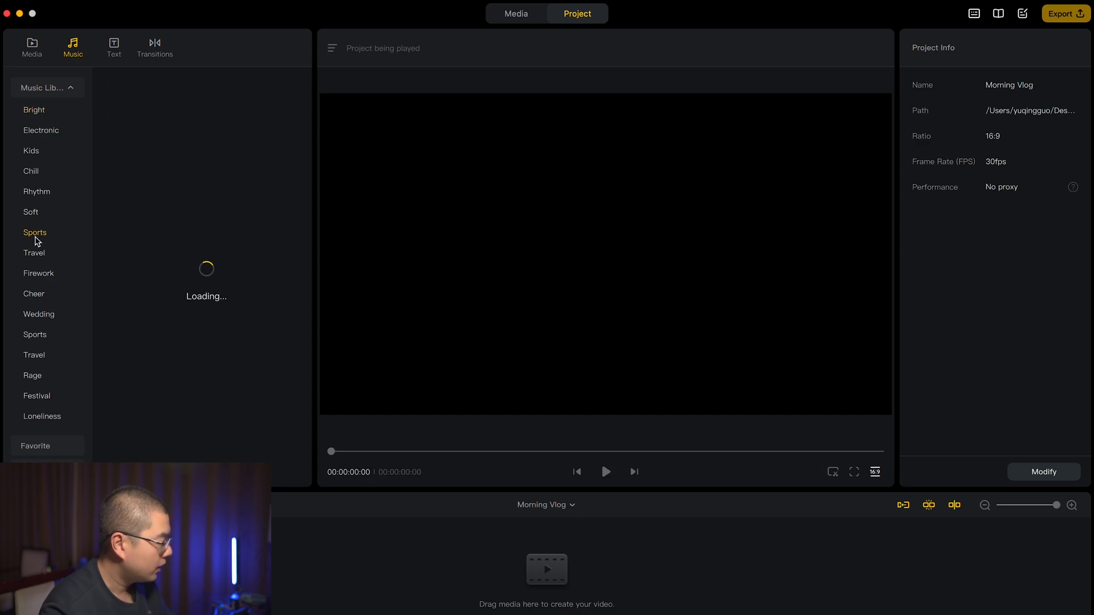
{"action": "left_click", "coordinate": [41, 444]}
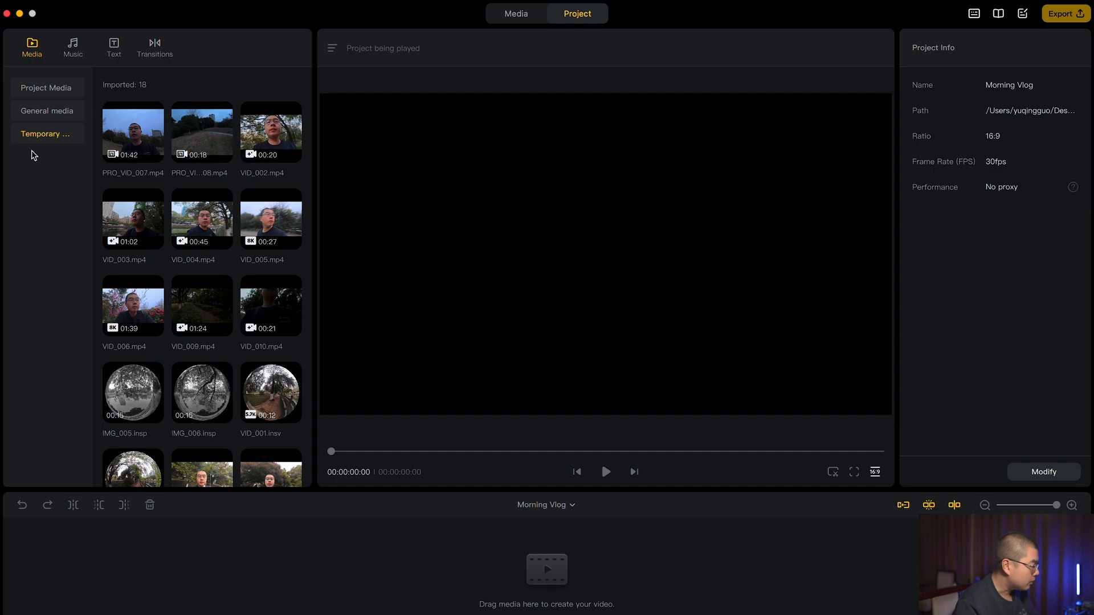
Compare the project, general and temporary media collections and preview PRO_VID_007.mp4 from the temporary media.
{"action": "left_click", "coordinate": [49, 91]}
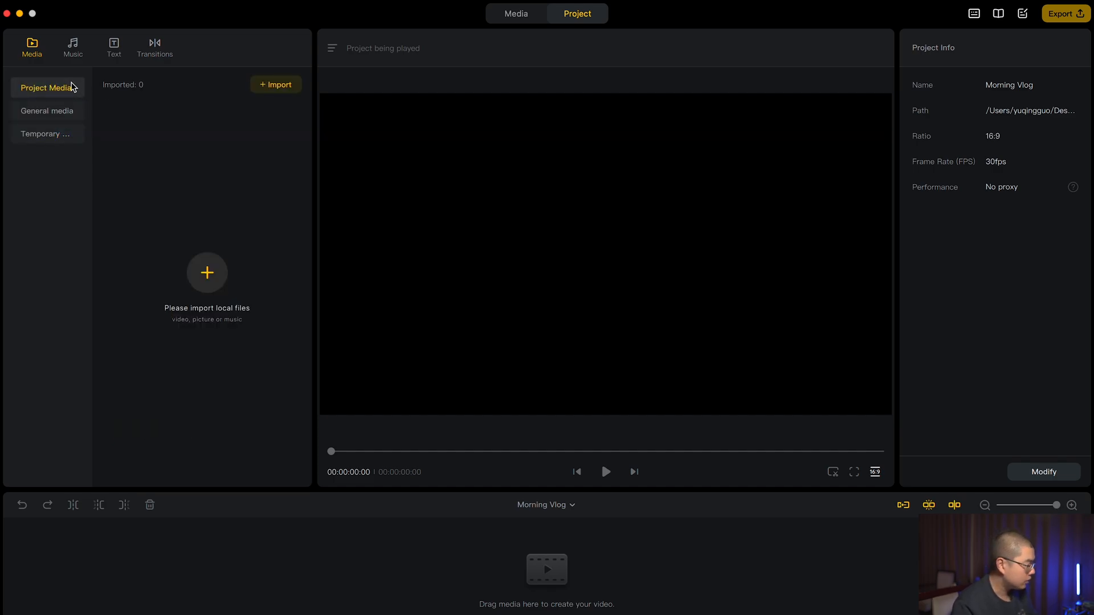
{"action": "left_click", "coordinate": [65, 112]}
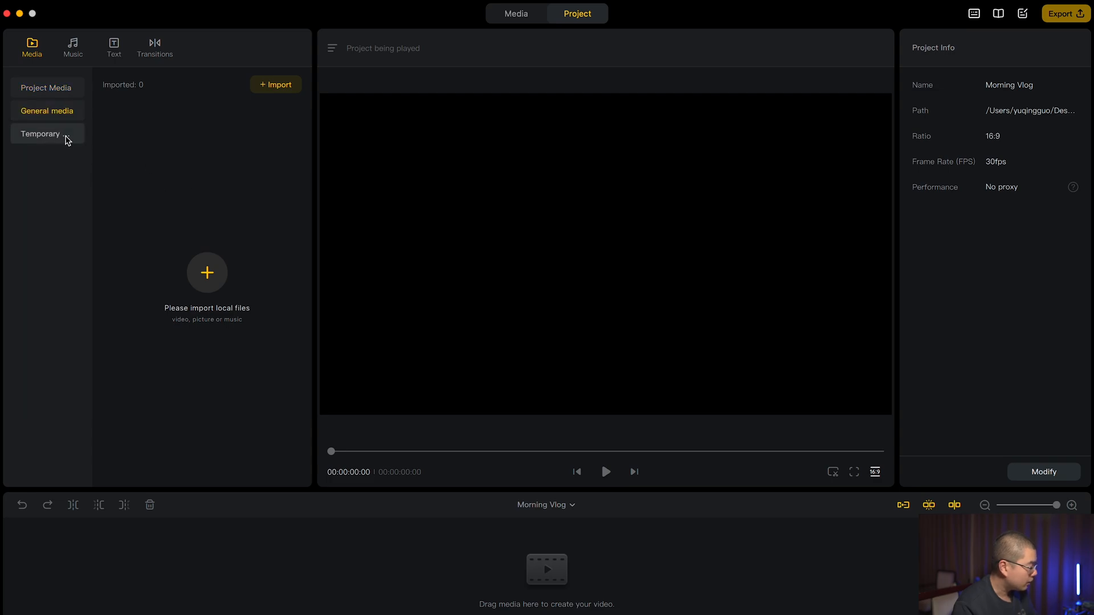
{"action": "left_click", "coordinate": [67, 140]}
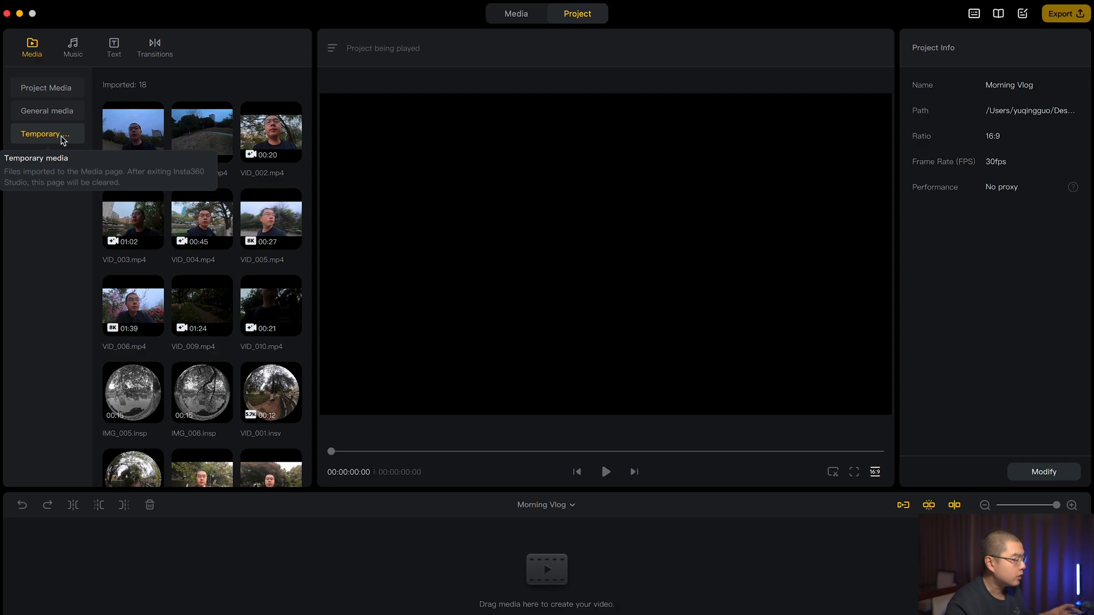
{"action": "left_click", "coordinate": [140, 137]}
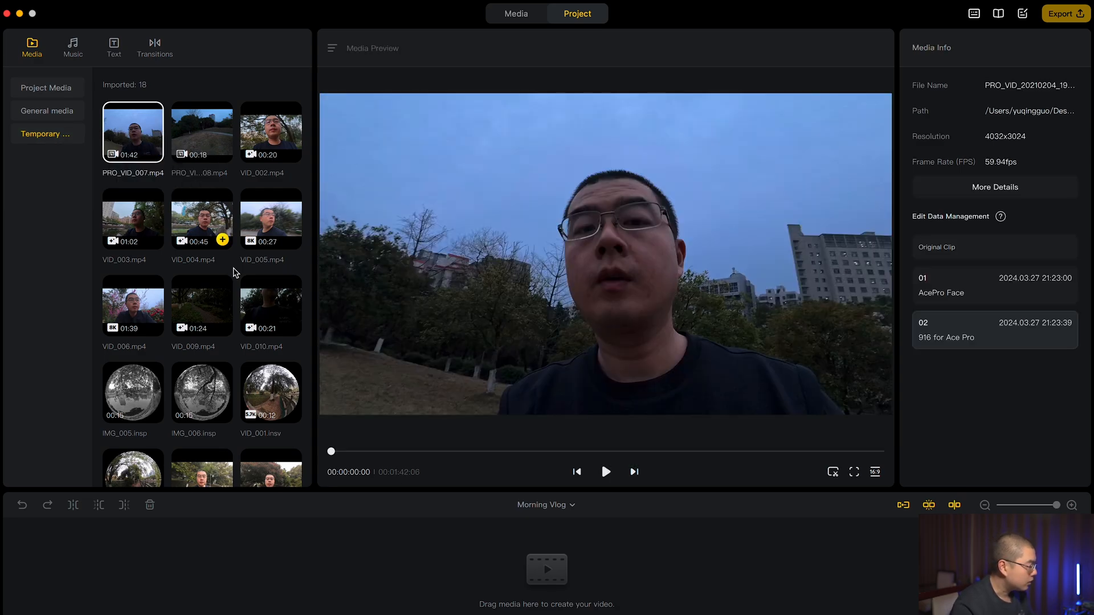
Add all temporary media except IMG_005.insp, IMG_006.insp and VID_001.insv to the Morning Vlog timeline.
{"action": "scroll", "coordinate": [193, 188], "scroll_direction": "down", "scroll_amount": 3}
{"action": "scroll", "coordinate": [187, 184], "scroll_direction": "up", "scroll_amount": 3}
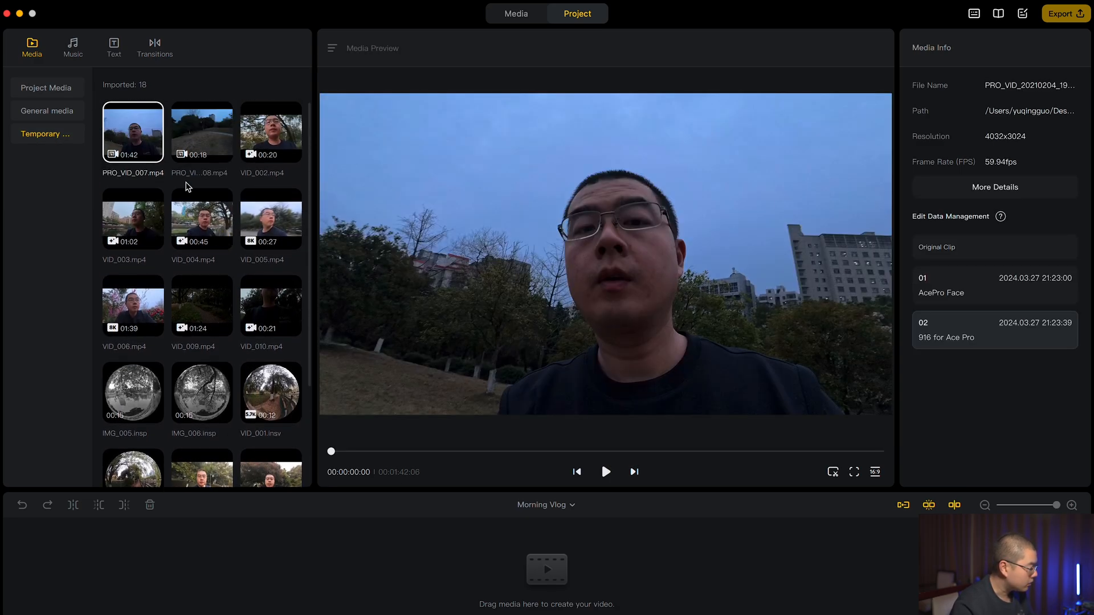
{"action": "key", "text": "super+a"}
{"action": "scroll", "coordinate": [272, 309], "scroll_direction": "down", "scroll_amount": 3}
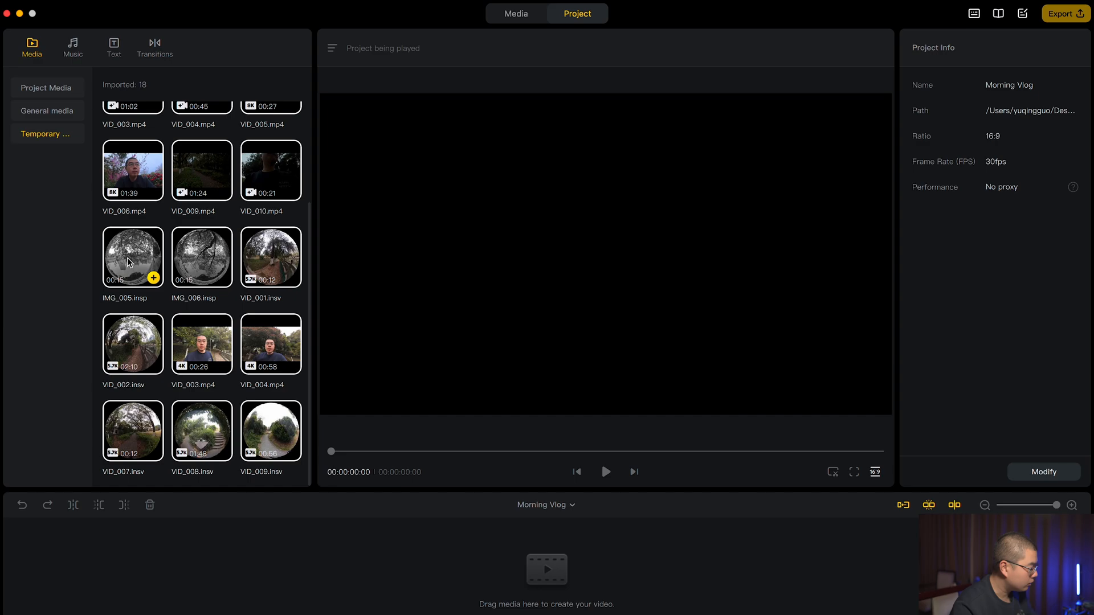
{"action": "left_click", "coordinate": [135, 257], "text": "super"}
{"action": "left_click", "coordinate": [194, 260], "text": "super"}
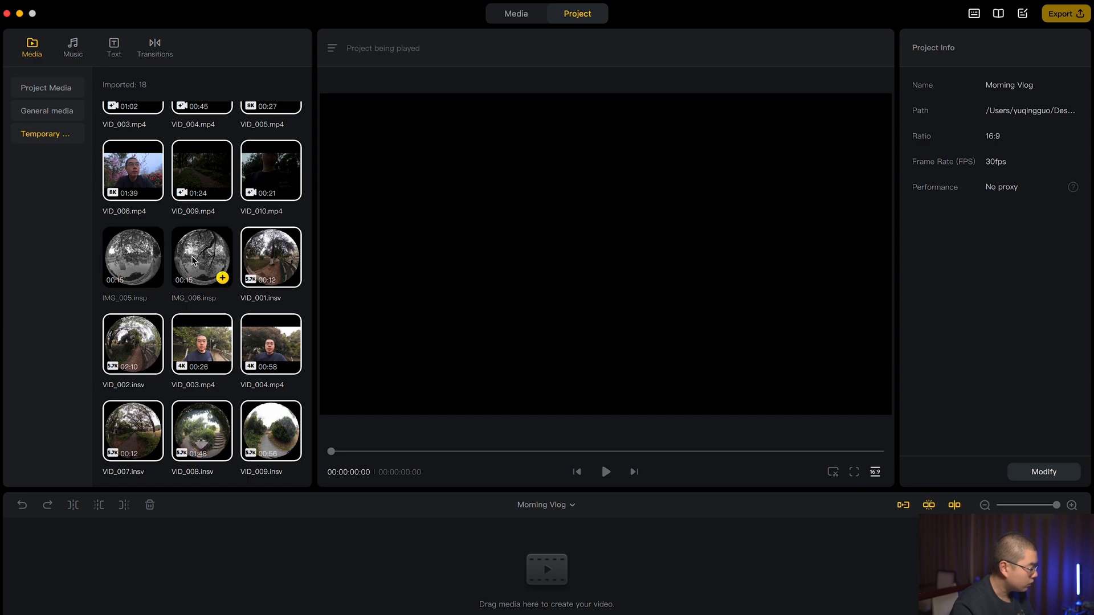
{"action": "left_click", "coordinate": [272, 258], "text": "super"}
{"action": "scroll", "coordinate": [211, 347], "scroll_direction": "up", "scroll_amount": 2}
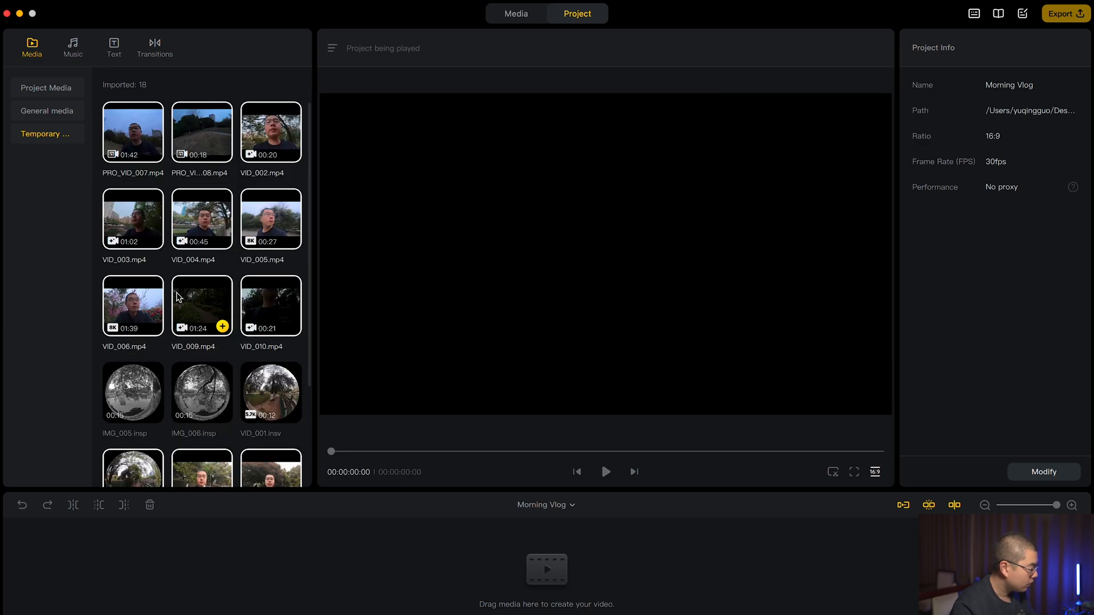
{"action": "left_click_drag", "start_coordinate": [130, 134], "coordinate": [162, 604]}
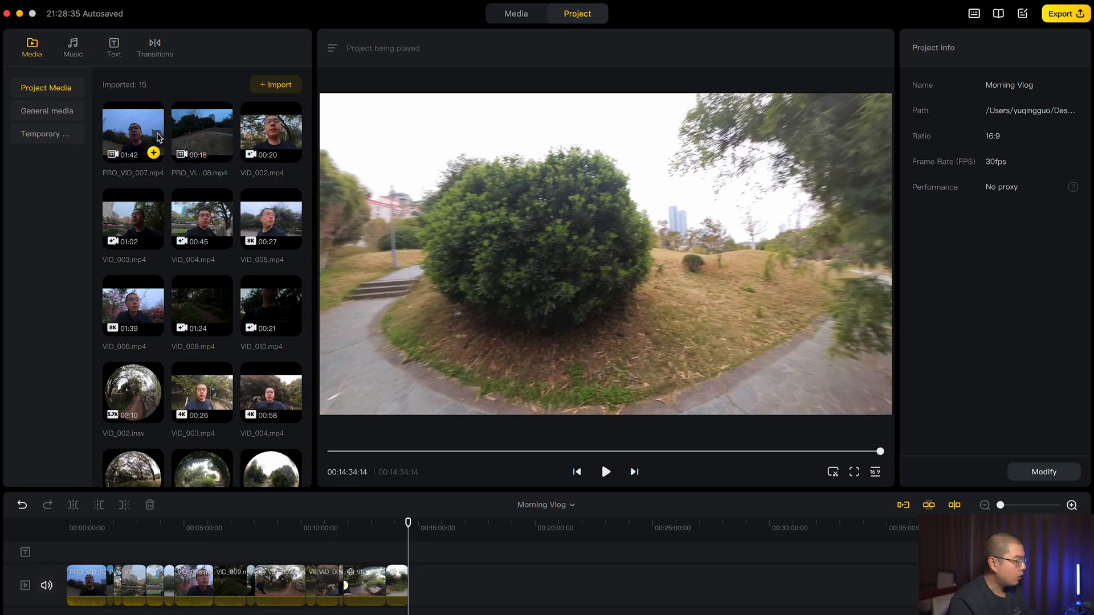
Preview PRO_VID_007.mp4 in the project media, then open the media import dialog and close it without importing.
{"action": "left_click", "coordinate": [137, 127]}
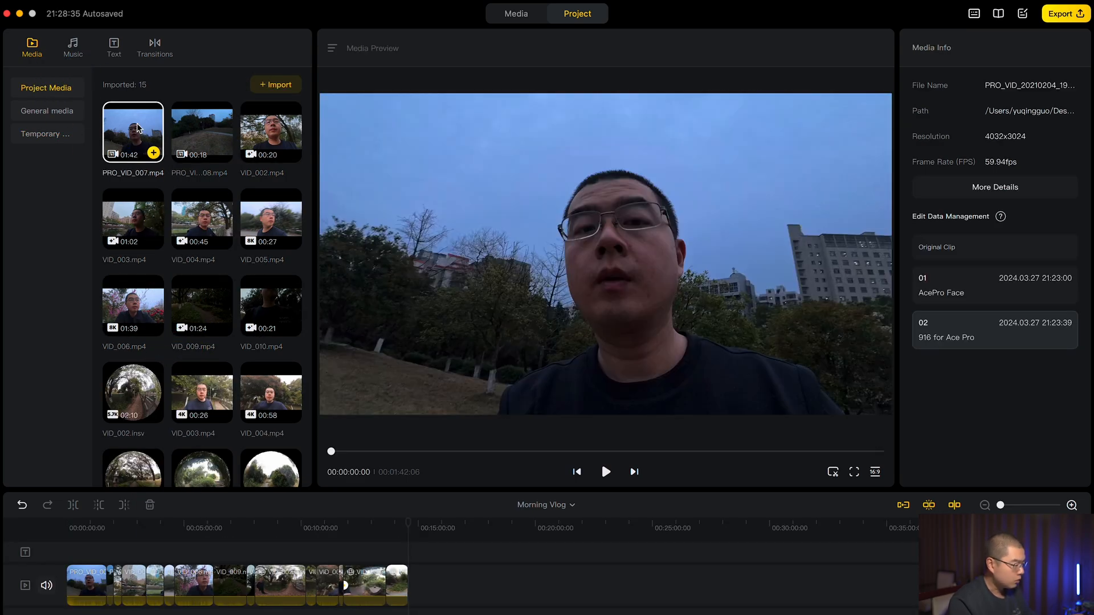
{"action": "scroll", "coordinate": [219, 157], "scroll_direction": "down", "scroll_amount": 2}
{"action": "scroll", "coordinate": [222, 154], "scroll_direction": "up", "scroll_amount": 2}
{"action": "left_click", "coordinate": [281, 87]}
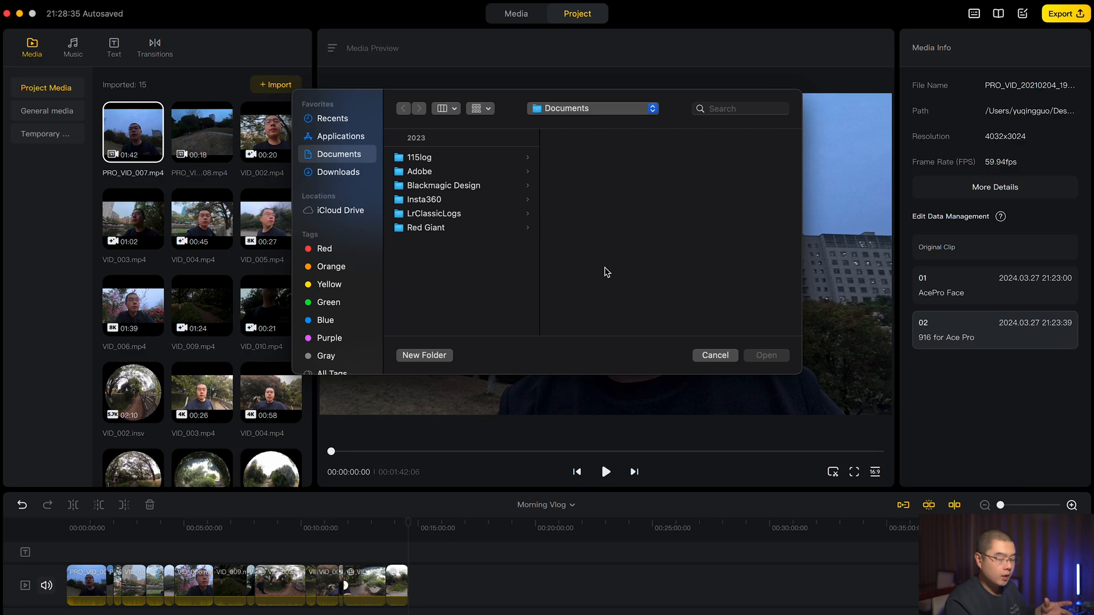
{"action": "left_click", "coordinate": [716, 355]}
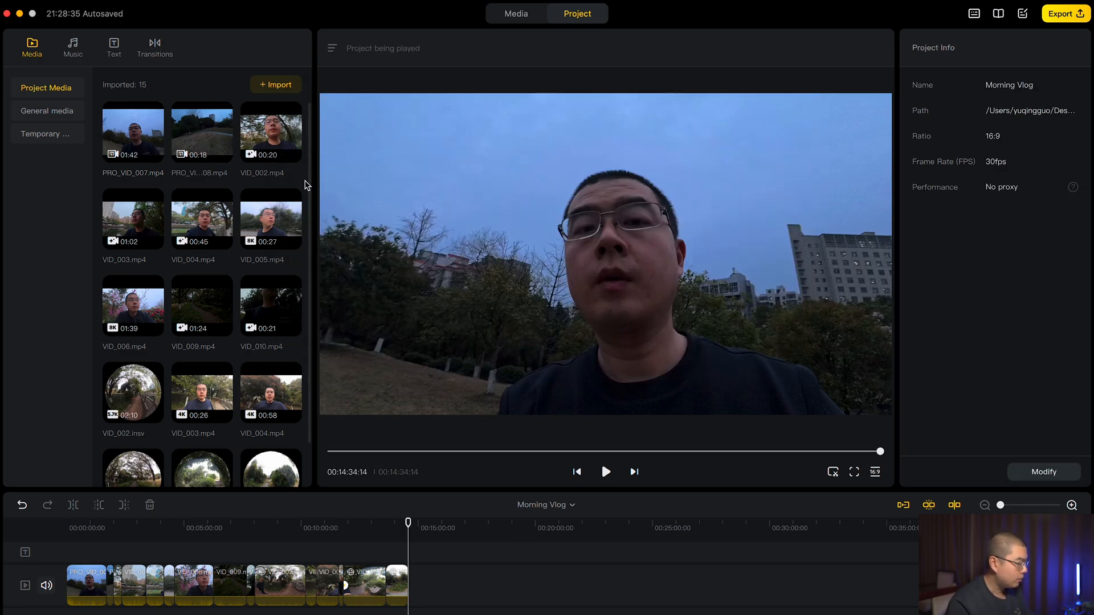
Delete all clips from the Morning Vlog timeline, leaving the imported files in the project media.
{"action": "scroll", "coordinate": [307, 184], "scroll_direction": "down", "scroll_amount": 2}
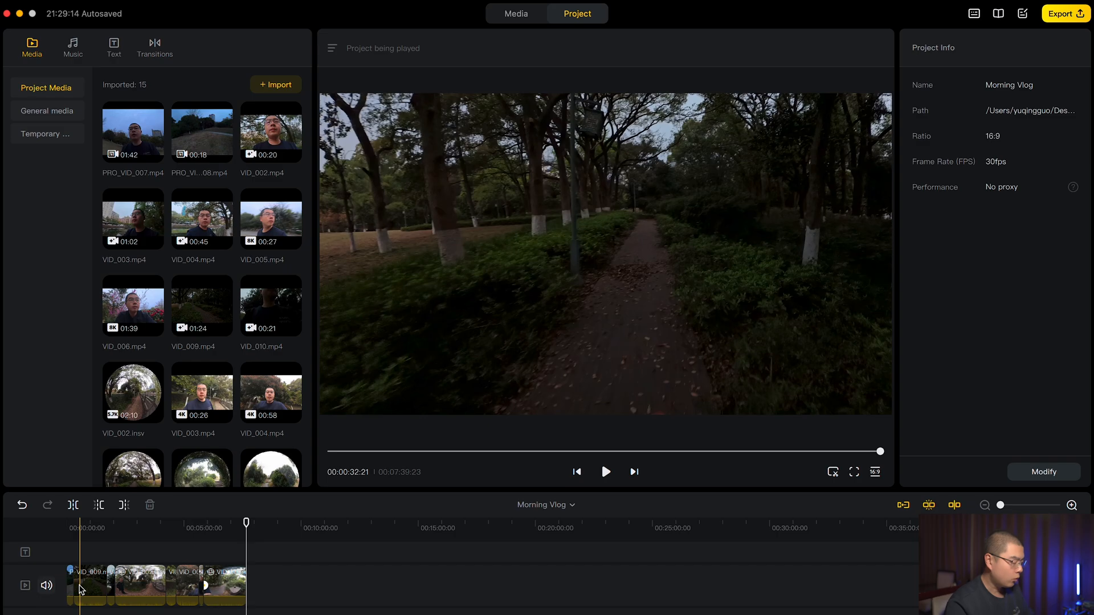
{"action": "left_click", "coordinate": [86, 593]}
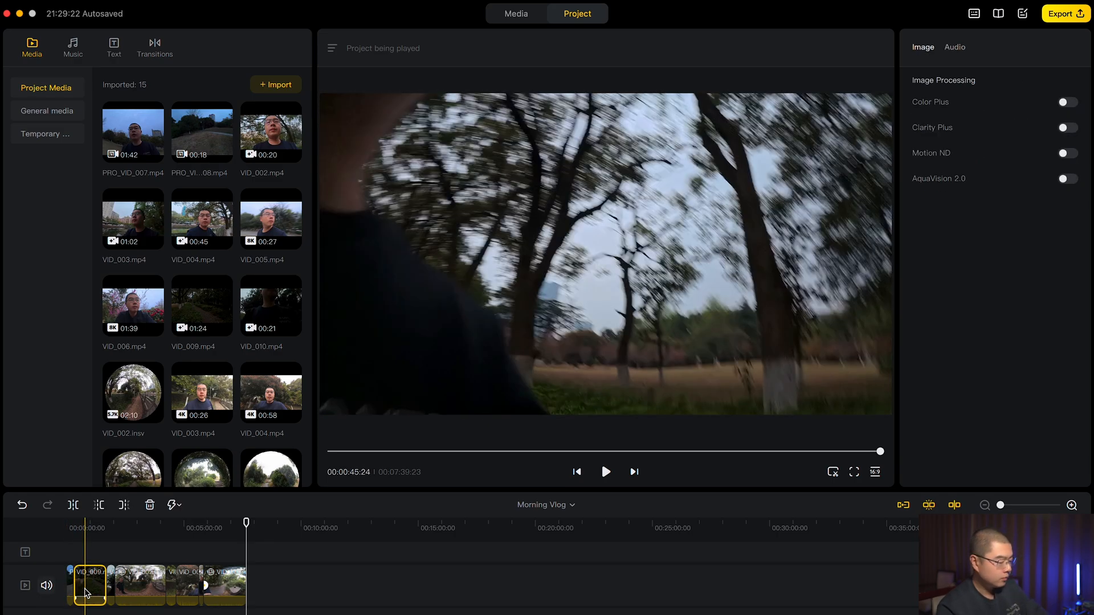
{"action": "key", "text": "Delete"}
{"action": "left_click", "coordinate": [94, 593]}
{"action": "key", "text": "Delete"}
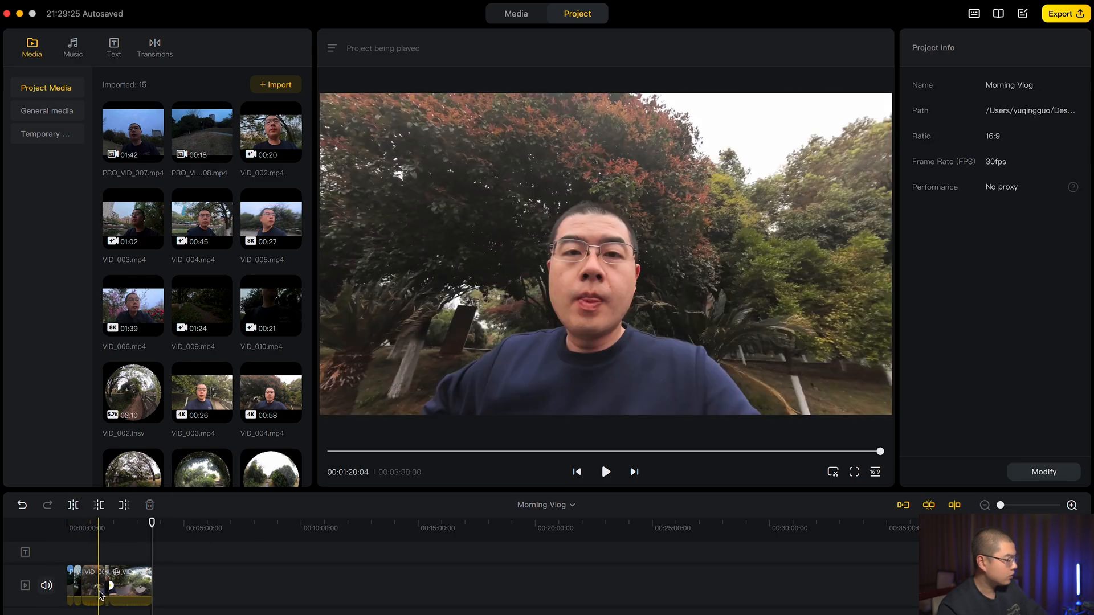
{"action": "left_click", "coordinate": [94, 591]}
{"action": "key", "text": "Delete"}
{"action": "left_click", "coordinate": [96, 588]}
{"action": "key", "text": "Delete"}
{"action": "left_click", "coordinate": [84, 581]}
{"action": "key", "text": "Delete"}
{"action": "left_click", "coordinate": [78, 588]}
{"action": "key", "text": "Delete"}
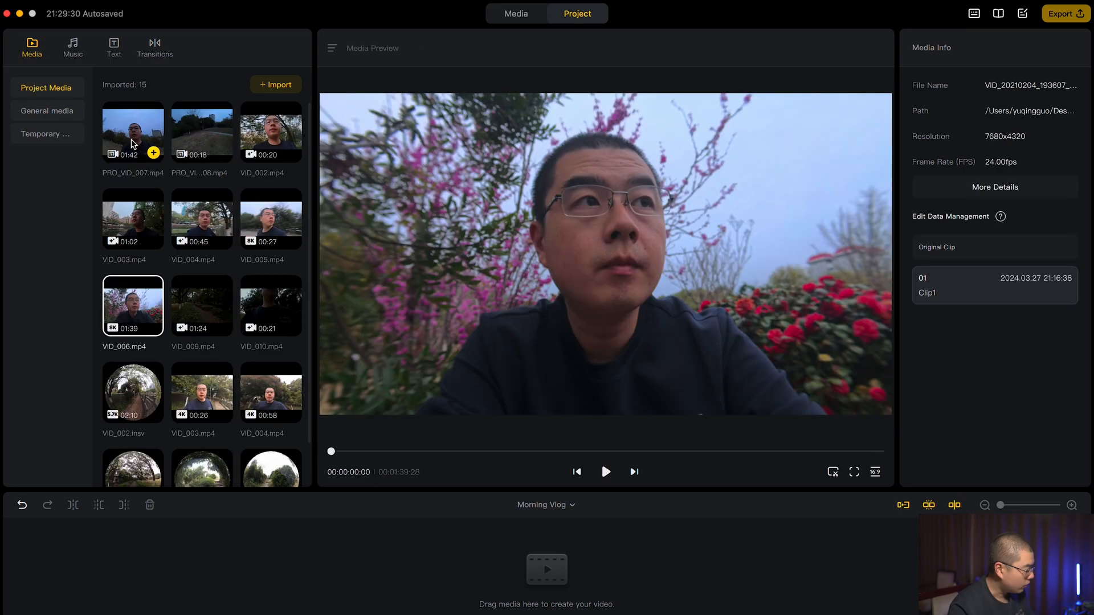
Compare the AcePro Face and 916 for Ace Pro edit versions of PRO_VID_007.mp4 in the media preview.
{"action": "left_click", "coordinate": [137, 126]}
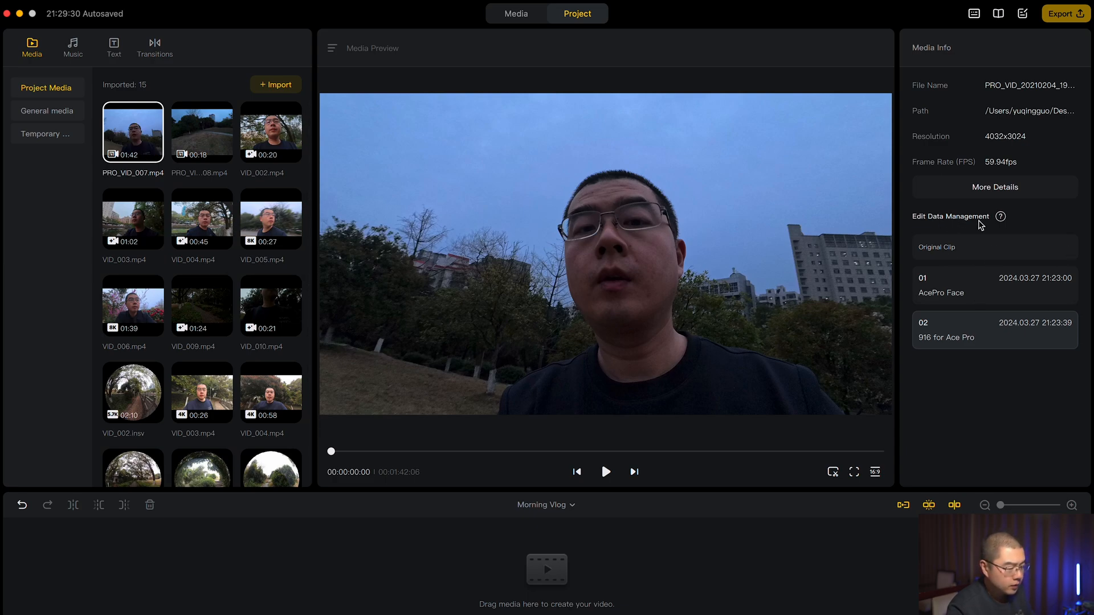
{"action": "mouse_move", "coordinate": [1002, 222]}
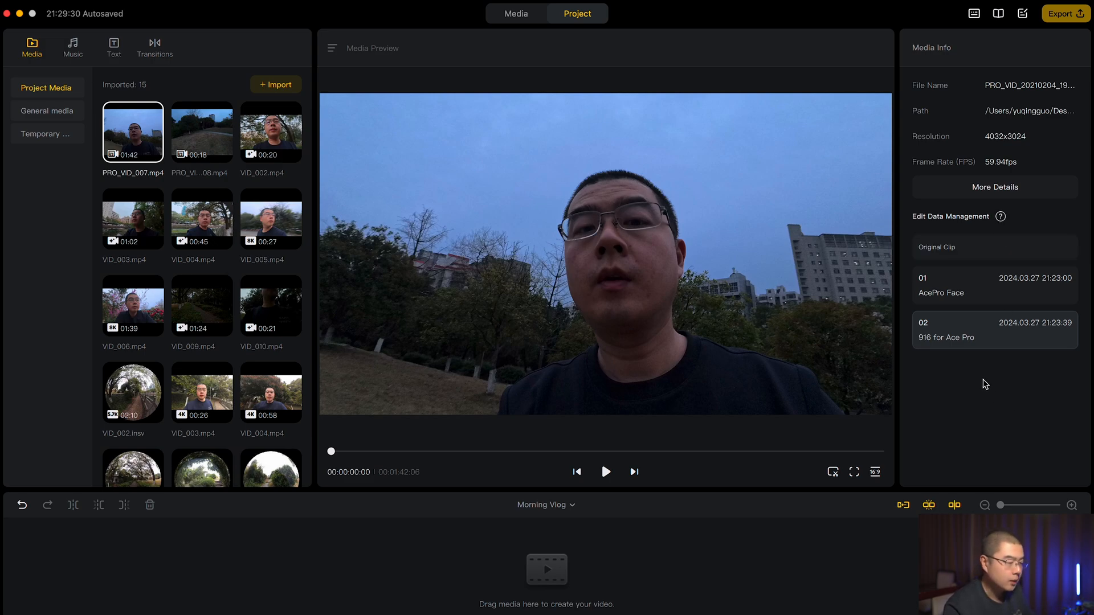
{"action": "left_click", "coordinate": [949, 293]}
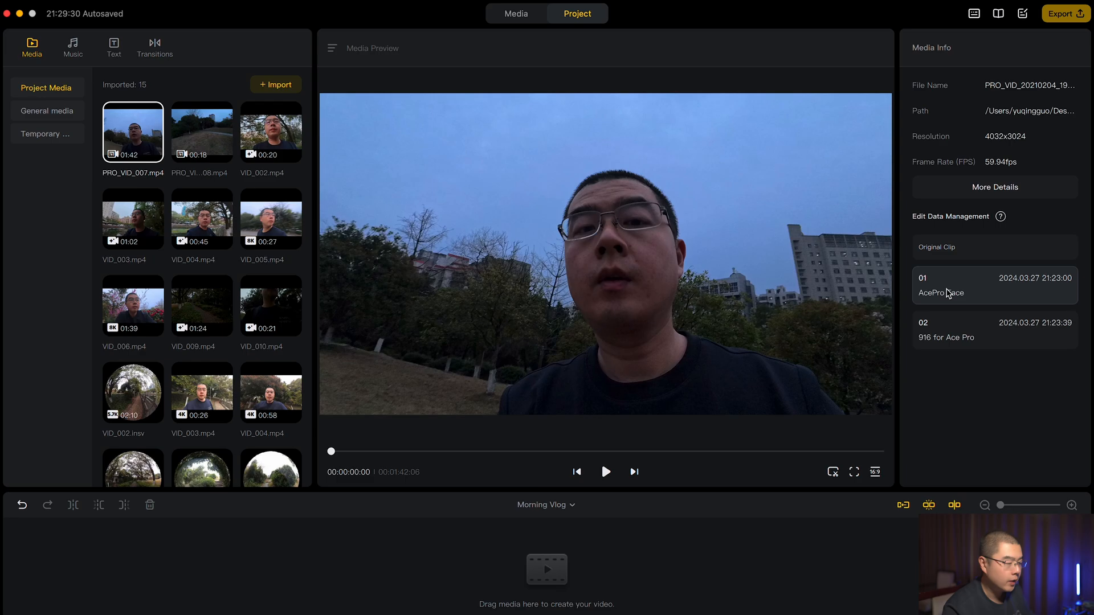
{"action": "key", "text": "space"}
{"action": "left_click", "coordinate": [961, 344]}
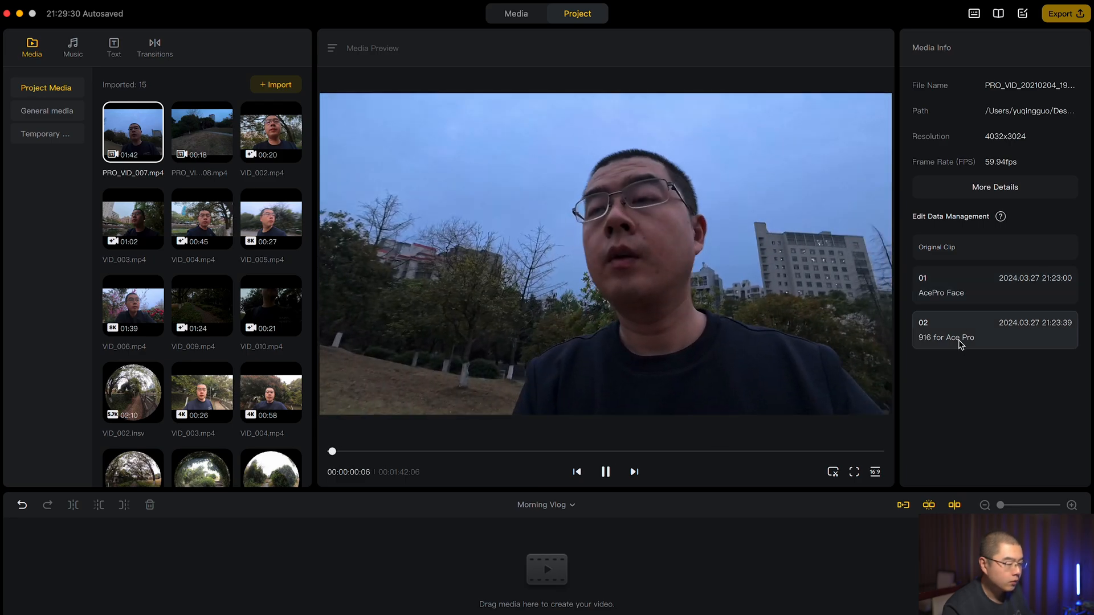
{"action": "left_click", "coordinate": [955, 293]}
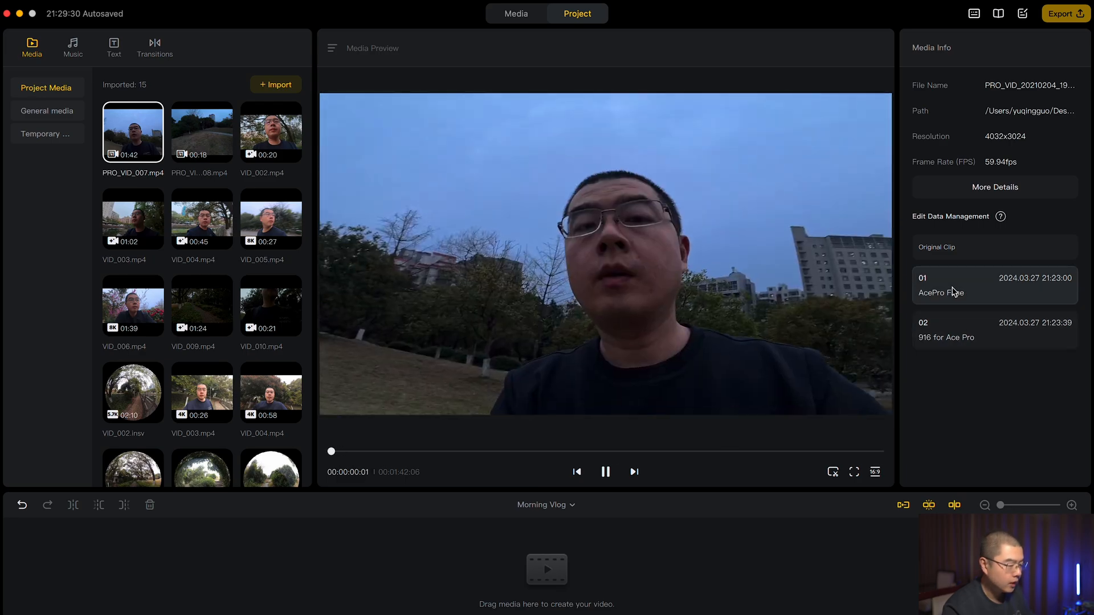
{"action": "left_click", "coordinate": [953, 331]}
{"action": "left_click", "coordinate": [948, 294]}
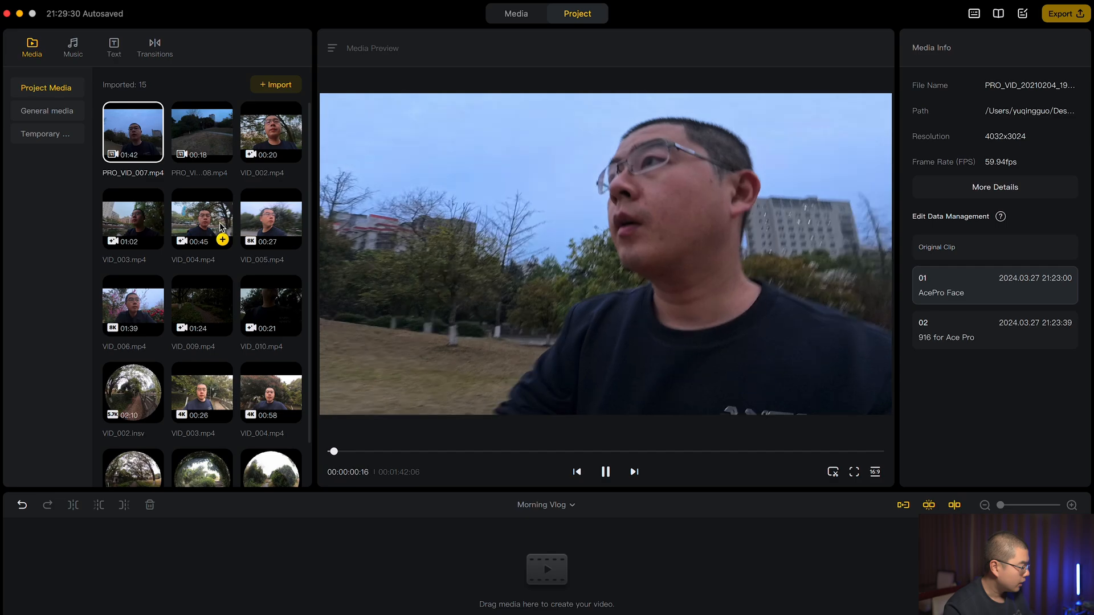
Preview VID_004.mp4, VID_002.insv and VID_008.insv from the project media.
{"action": "left_click", "coordinate": [204, 222]}
{"action": "scroll", "coordinate": [206, 228], "scroll_direction": "down", "scroll_amount": 2}
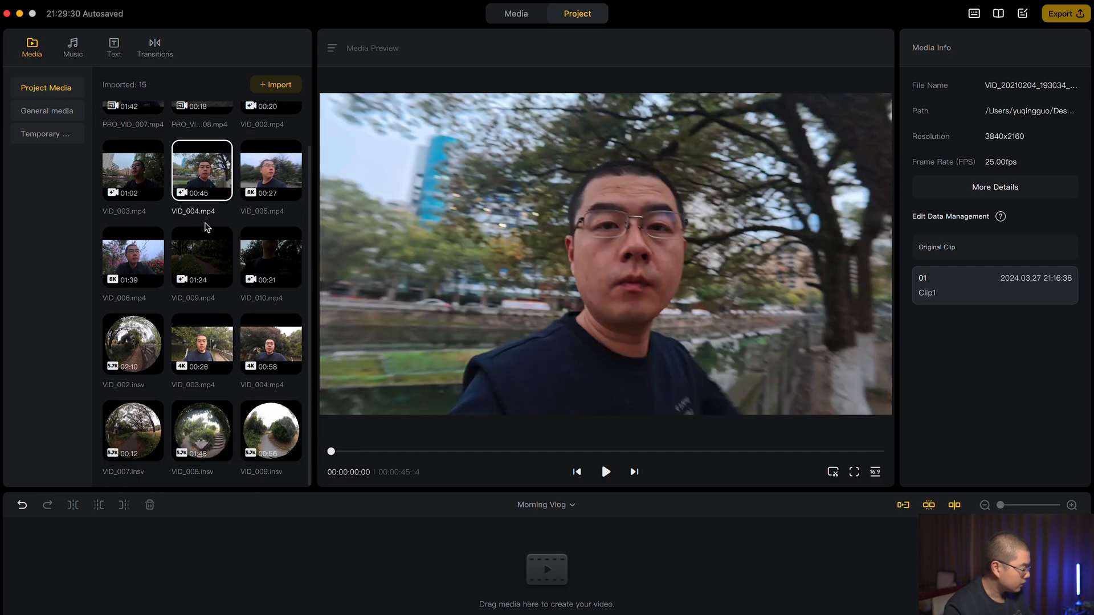
{"action": "left_click", "coordinate": [135, 328]}
{"action": "left_click", "coordinate": [203, 430]}
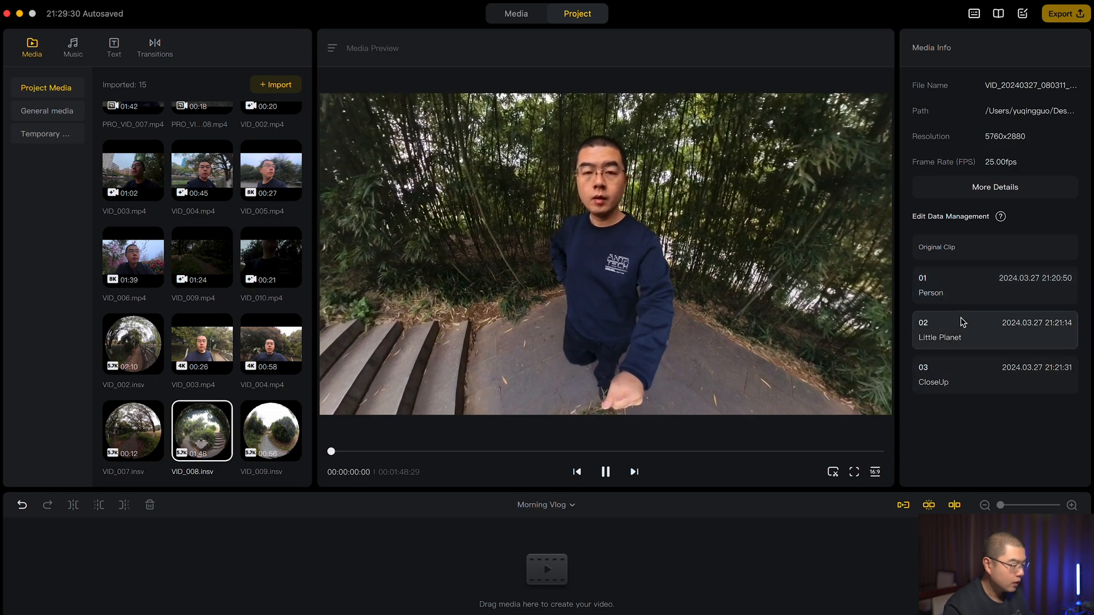
Compare the Little Planet, CloseUp, Person and Original Clip versions of VID_008.insv.
{"action": "left_click", "coordinate": [963, 323]}
{"action": "left_click", "coordinate": [954, 381]}
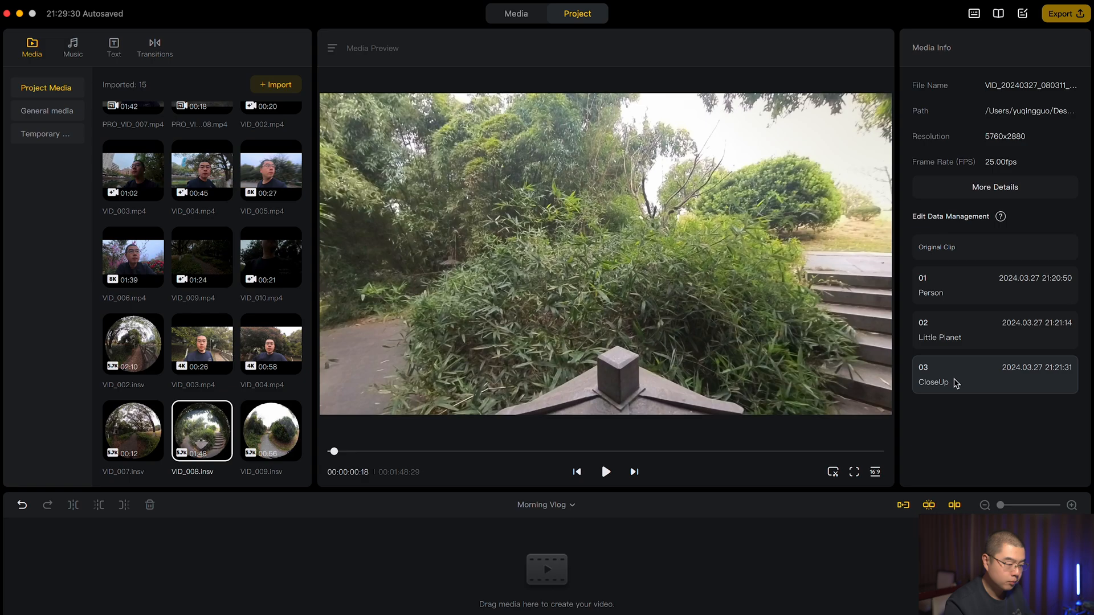
{"action": "left_click", "coordinate": [968, 290]}
{"action": "left_click", "coordinate": [943, 249]}
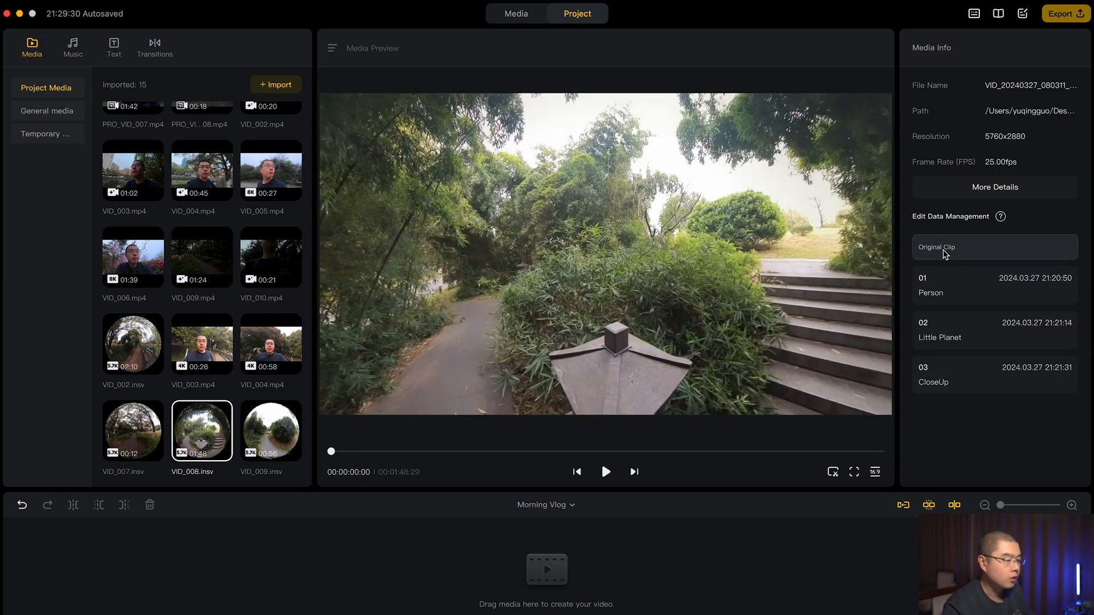
{"action": "left_click", "coordinate": [949, 289]}
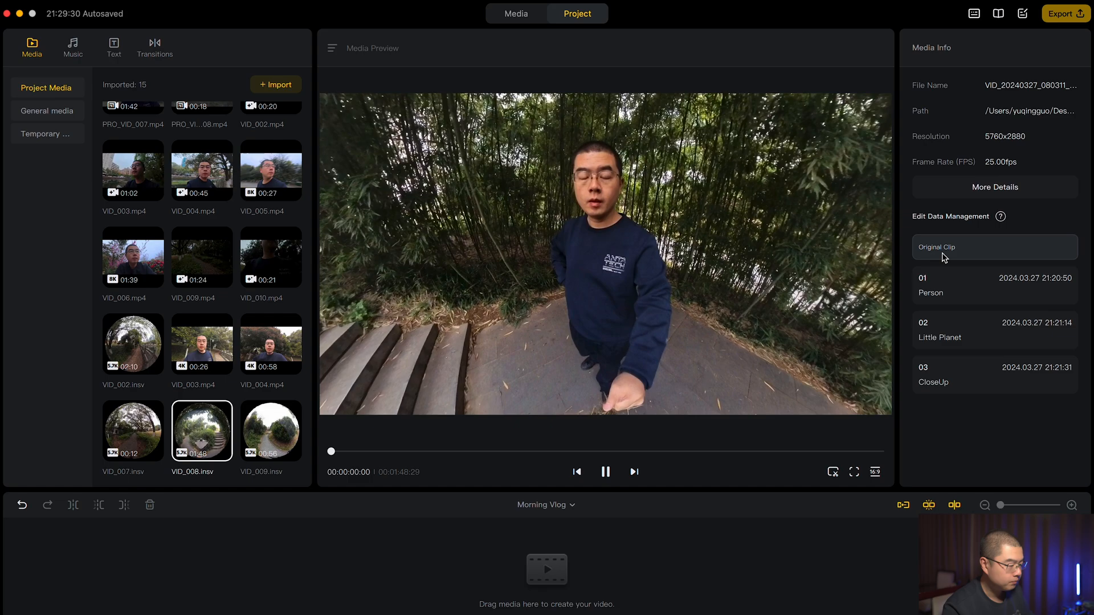
{"action": "left_click", "coordinate": [944, 256]}
{"action": "mouse_move", "coordinate": [220, 415]}
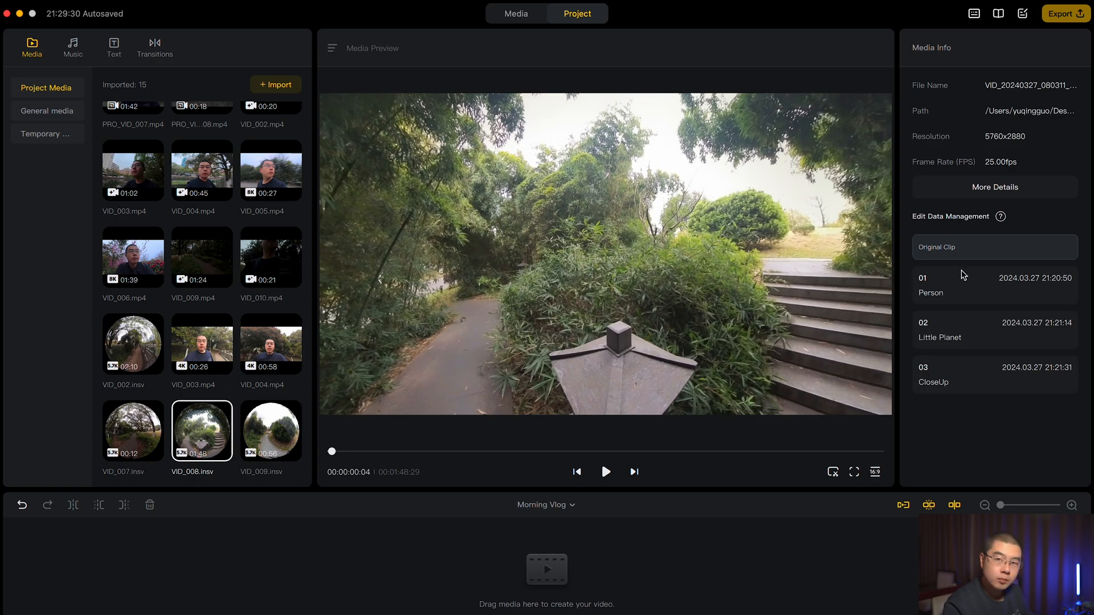
Add VID_008.insv with its Person edit to the empty timeline and preview it at several points.
{"action": "left_click", "coordinate": [957, 284]}
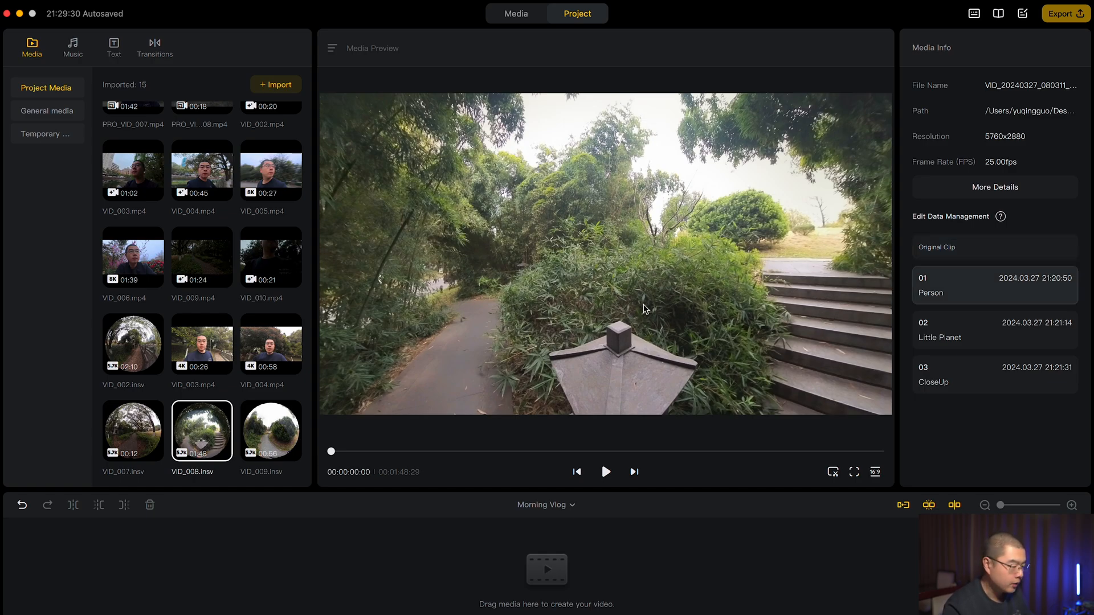
{"action": "left_click_drag", "start_coordinate": [205, 436], "coordinate": [141, 573]}
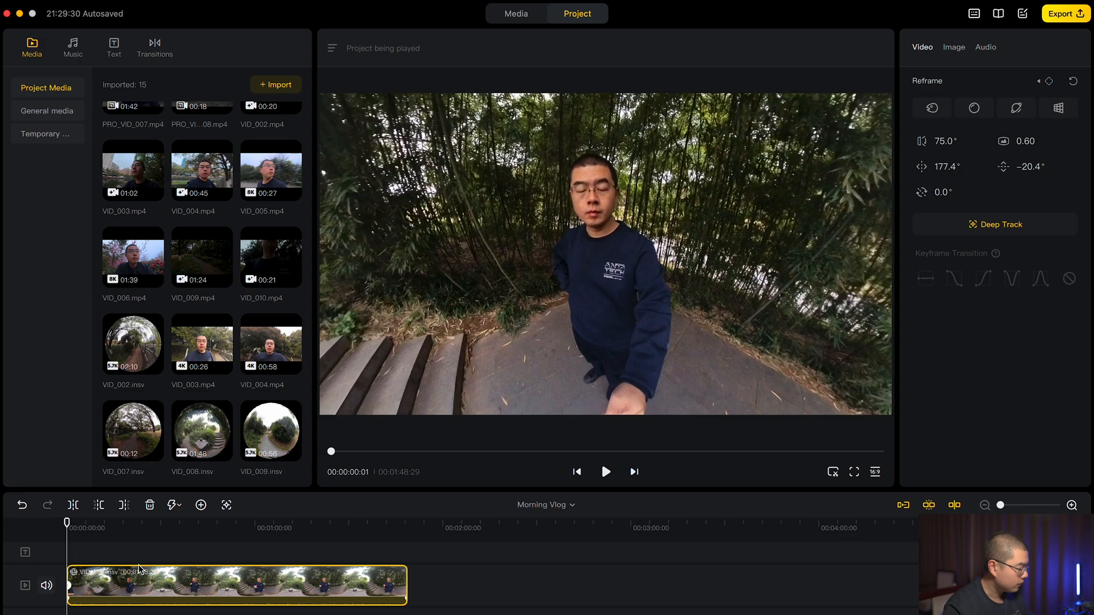
{"action": "left_click", "coordinate": [200, 521]}
{"action": "left_click", "coordinate": [274, 527]}
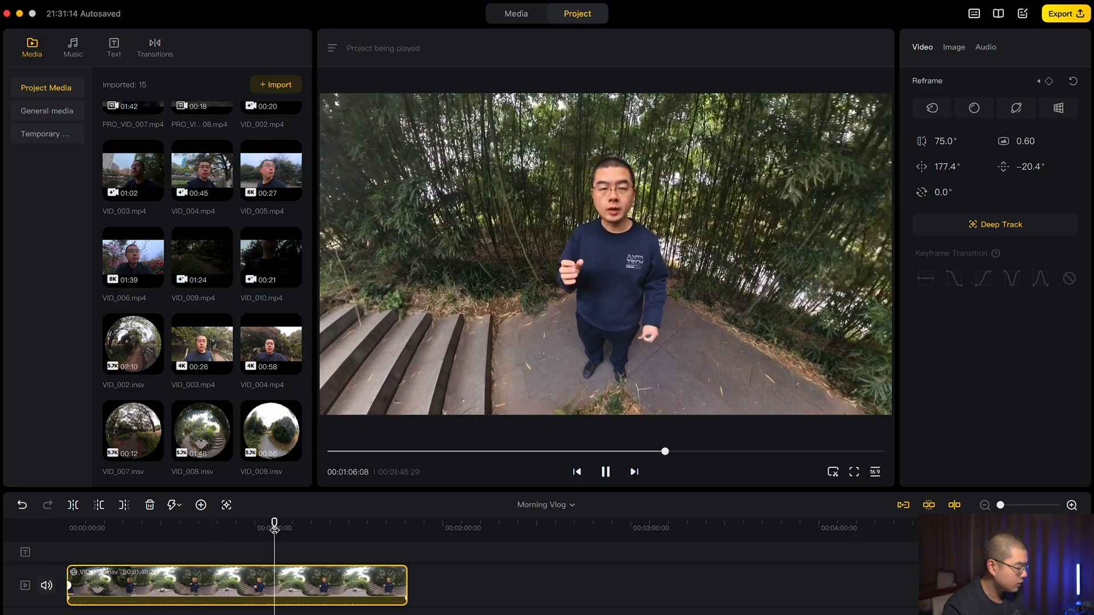
{"action": "left_click", "coordinate": [371, 523]}
{"action": "key", "text": "space"}
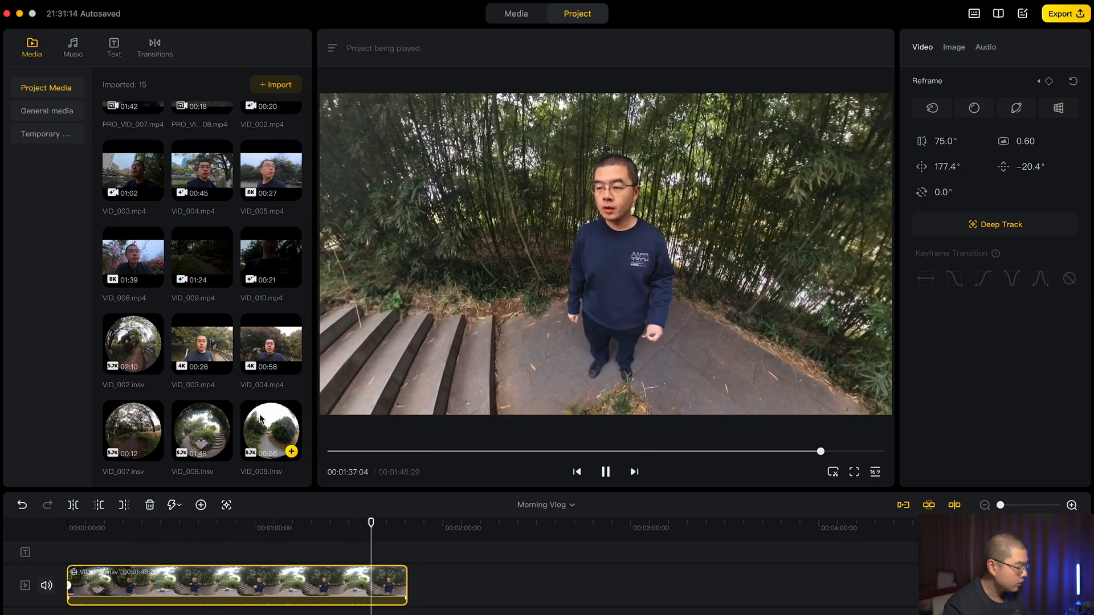
Add the Little Planet version of VID_008.insv to the timeline after the Person clip.
{"action": "left_click", "coordinate": [197, 423]}
{"action": "left_click", "coordinate": [946, 336]}
{"action": "left_click_drag", "start_coordinate": [217, 442], "coordinate": [583, 525]}
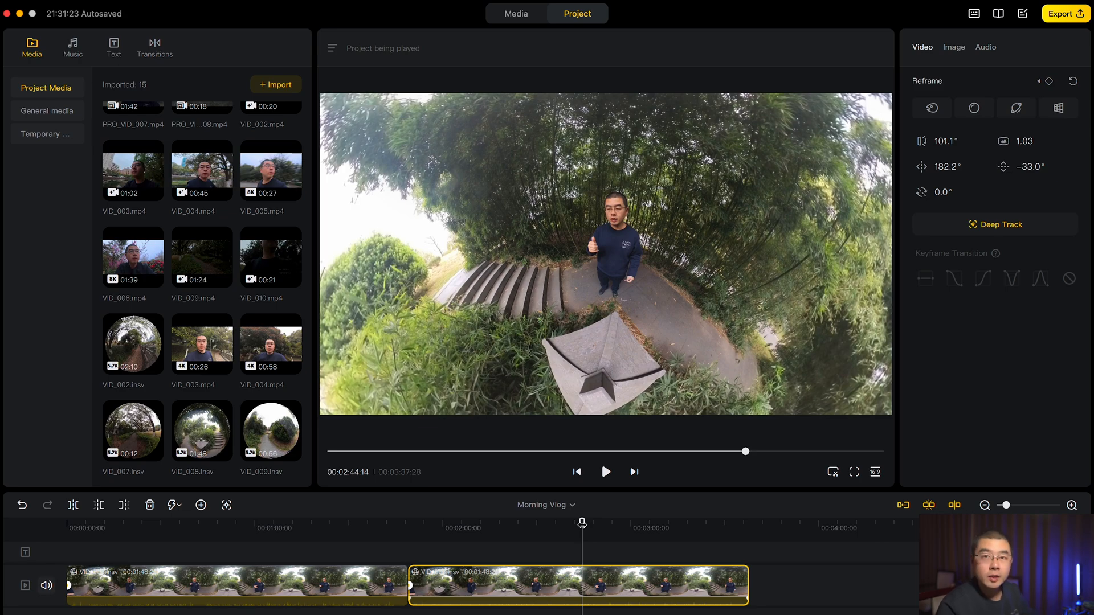
Check the Person clip at 00:00:25:18, look at the preview ratio option and view the frame in full screen.
{"action": "left_click_drag", "start_coordinate": [745, 451], "coordinate": [395, 452]}
{"action": "left_click", "coordinate": [636, 180]}
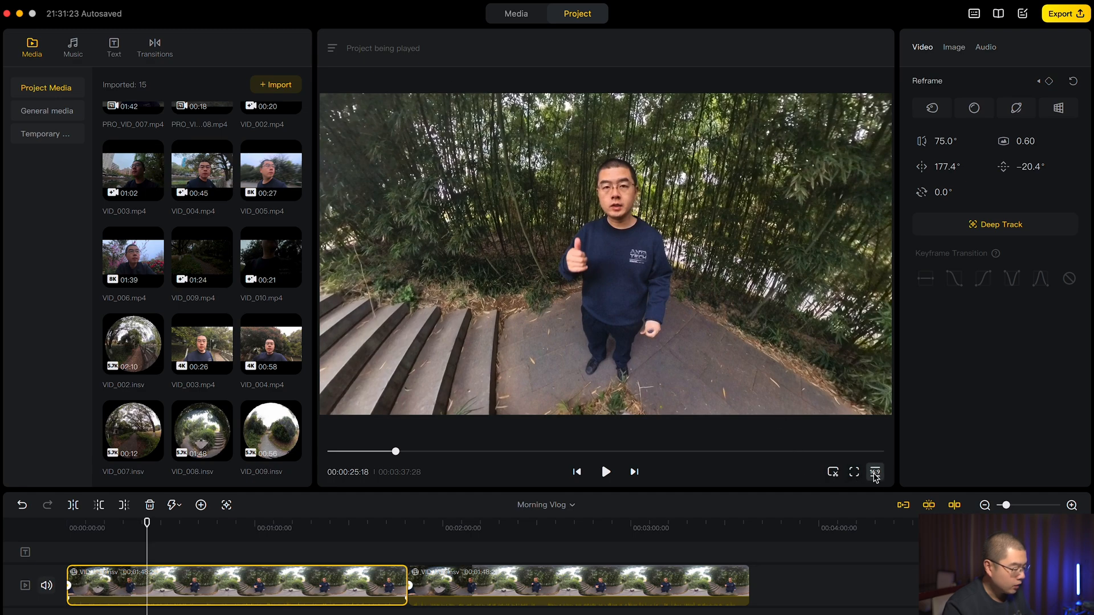
{"action": "left_click", "coordinate": [875, 473]}
{"action": "left_click", "coordinate": [876, 474]}
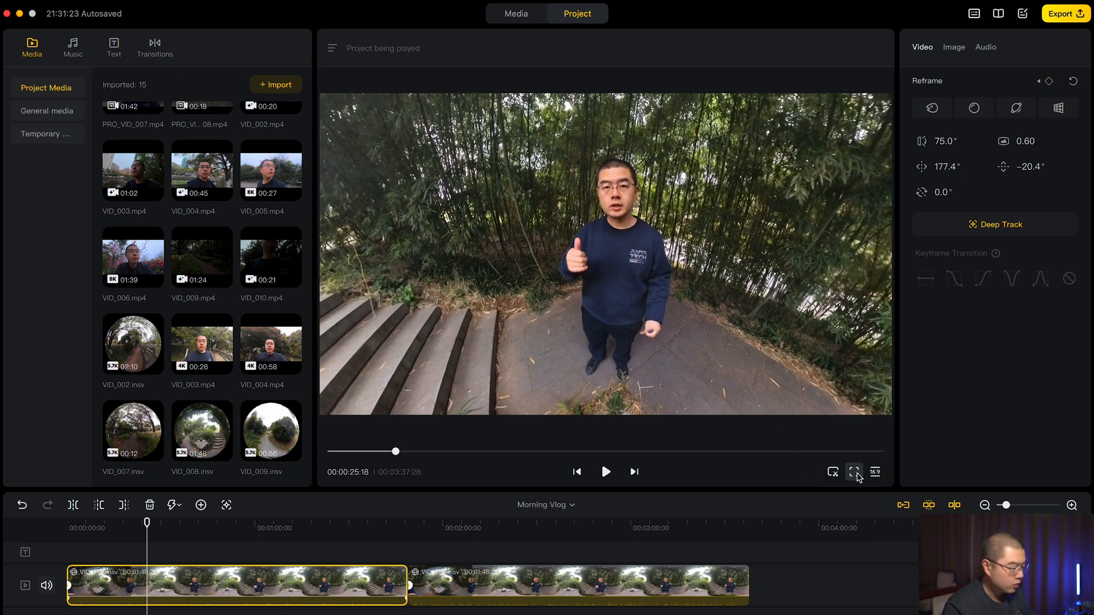
{"action": "left_click", "coordinate": [854, 472]}
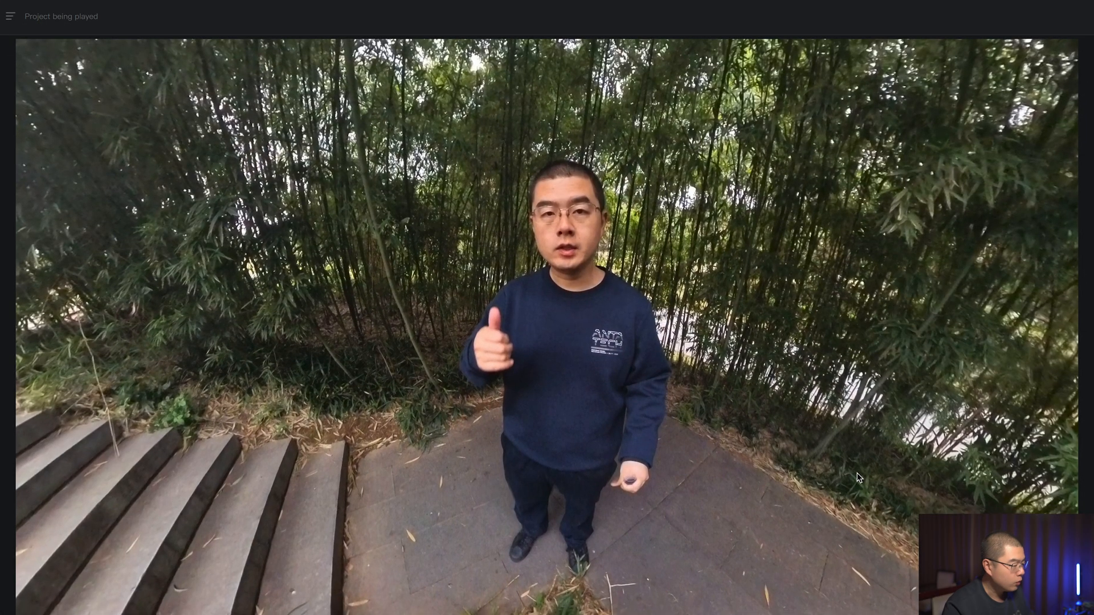
{"action": "key", "text": "Escape"}
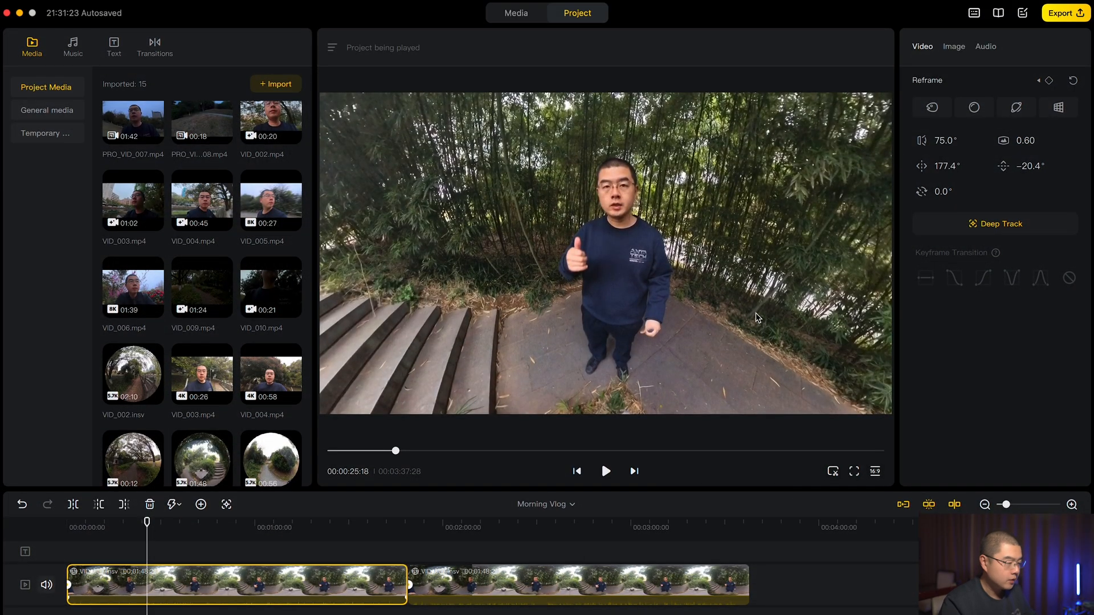
Place the playhead at 00:00:14:02 with no clip selected and enlarge the timeline area to show the music track.
{"action": "left_click", "coordinate": [111, 551]}
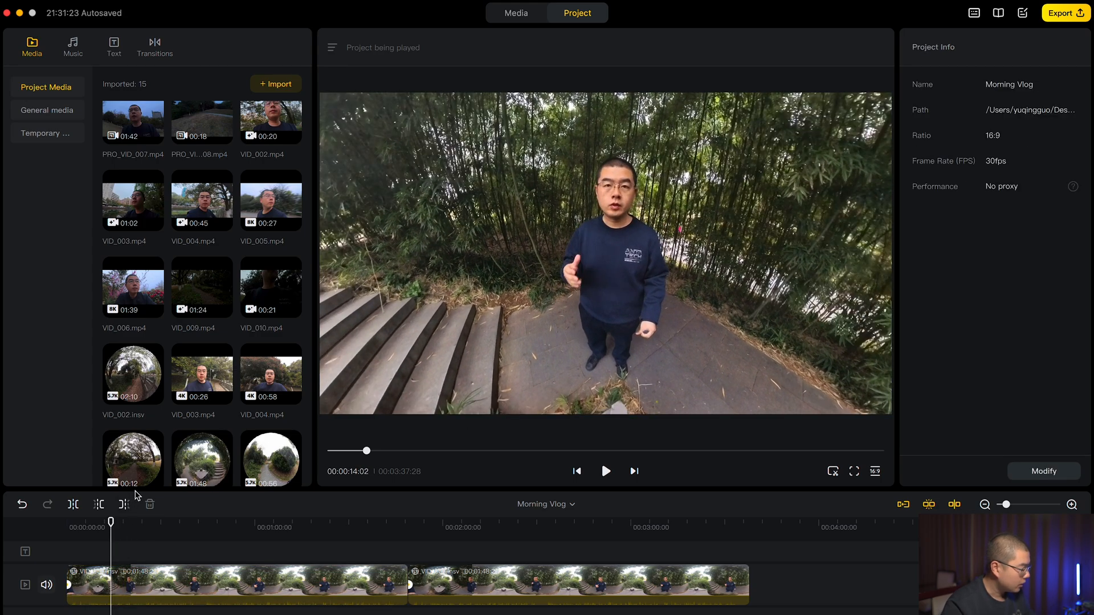
{"action": "left_click_drag", "start_coordinate": [141, 491], "coordinate": [144, 428]}
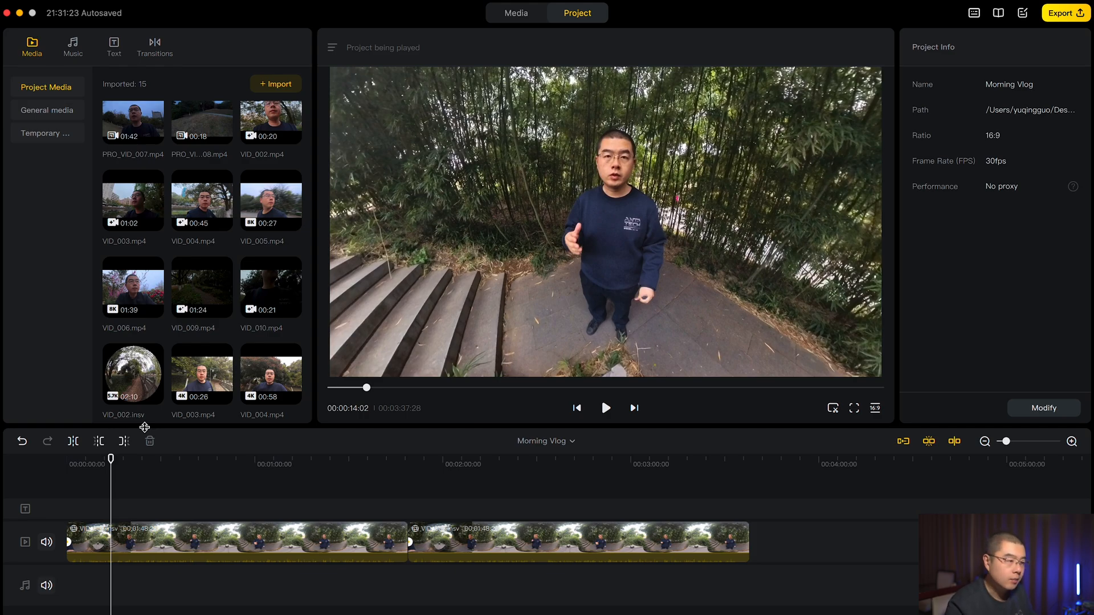
Look through the keyboard shortcut list for playing and editing, then close it.
{"action": "left_click", "coordinate": [974, 15]}
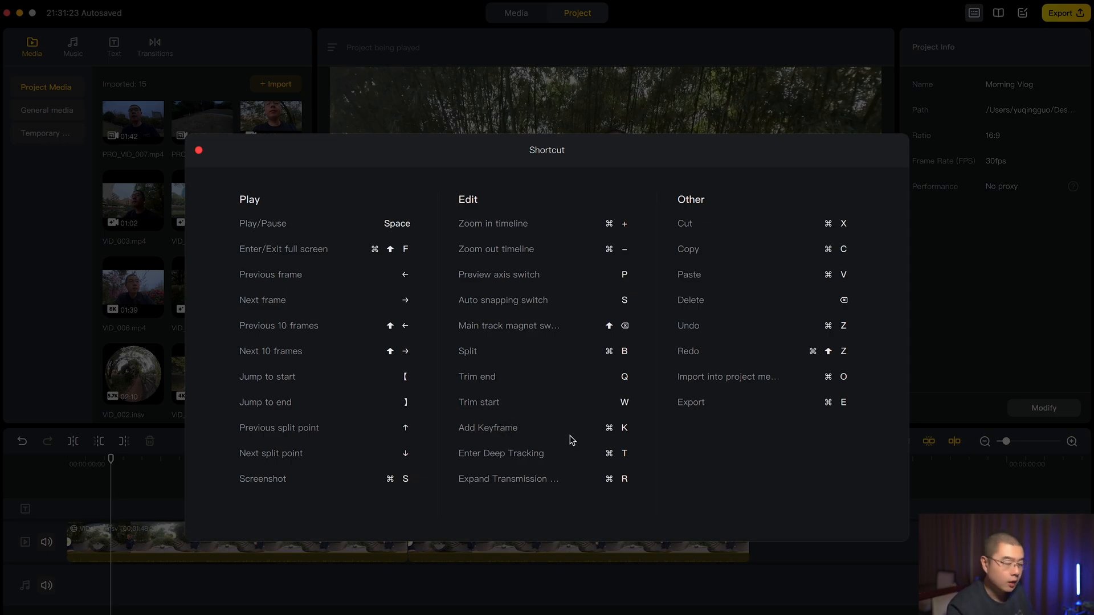
{"action": "left_click", "coordinate": [199, 151]}
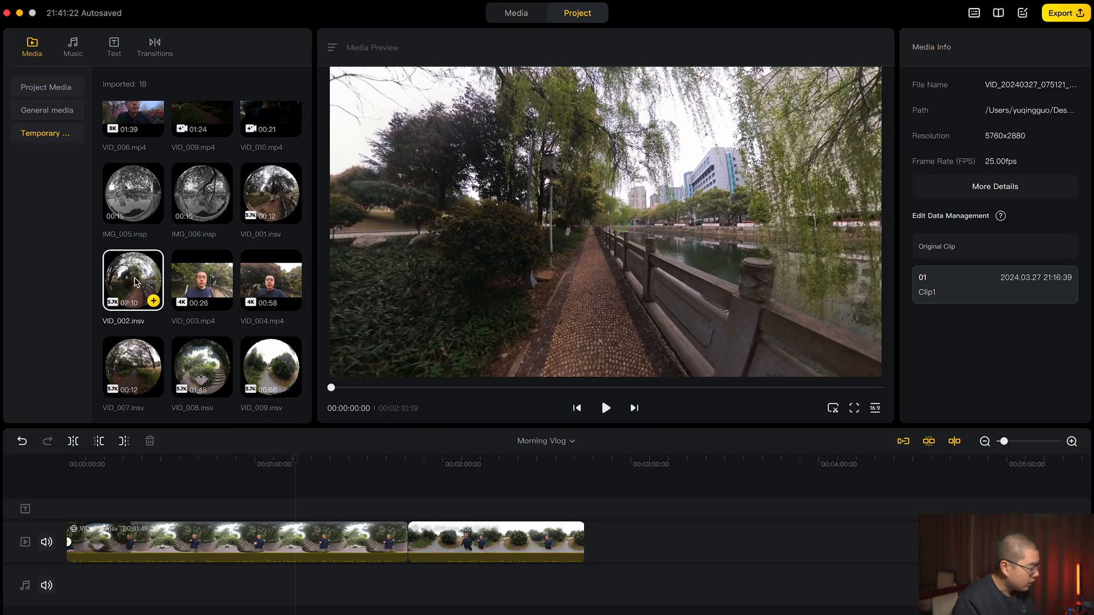
Insert VID_002.insv at the very start of the timeline, deselect it and place the playhead at 00:01:24:23.
{"action": "left_click_drag", "start_coordinate": [138, 286], "coordinate": [128, 548]}
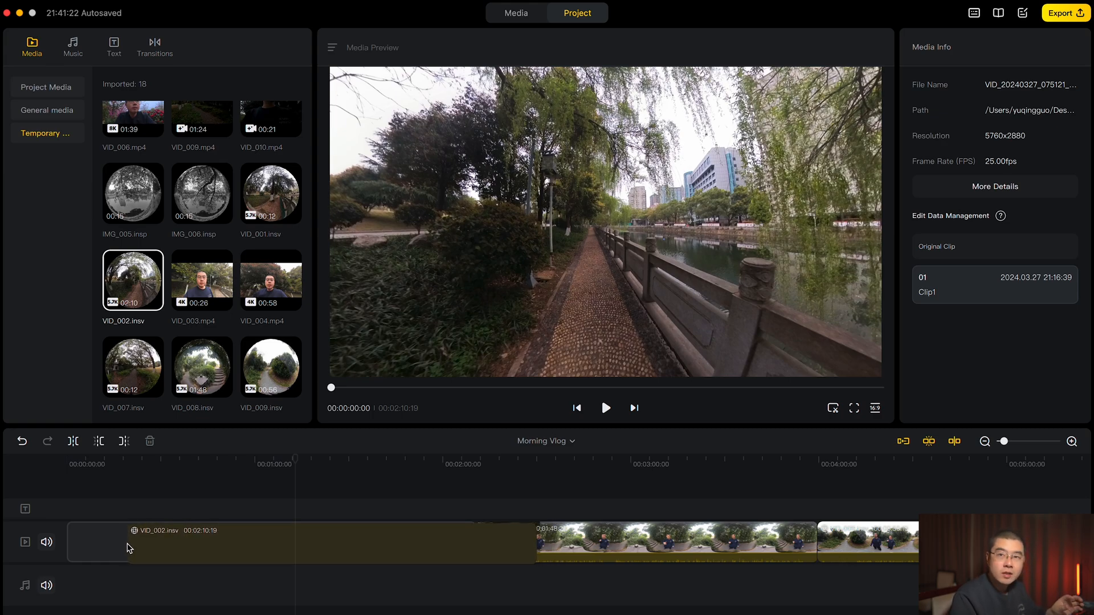
{"action": "left_click_drag", "start_coordinate": [128, 548], "coordinate": [129, 546]}
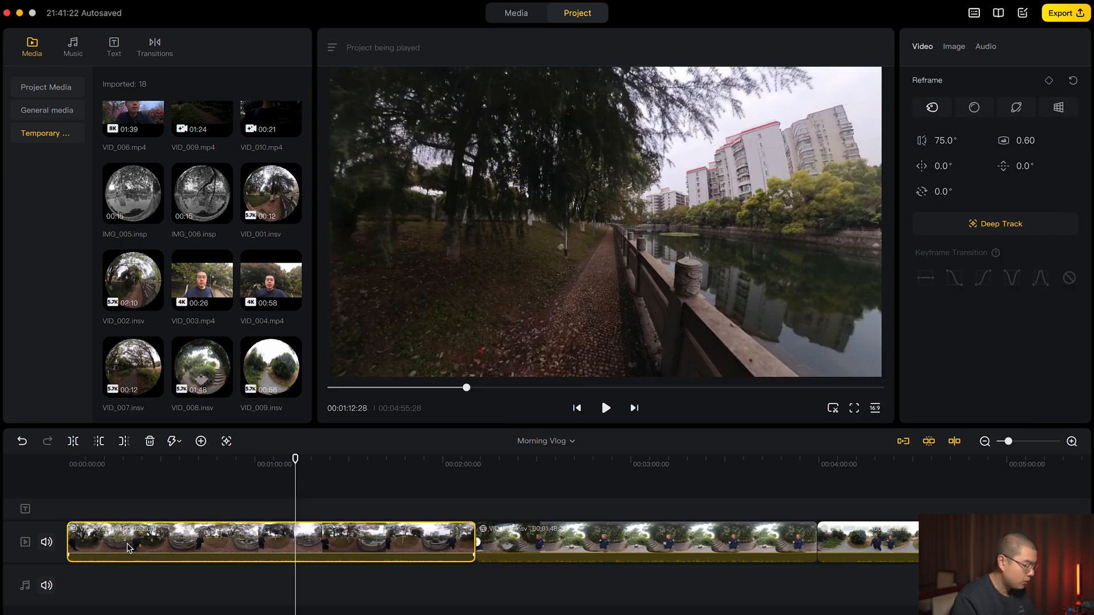
{"action": "left_click", "coordinate": [332, 513]}
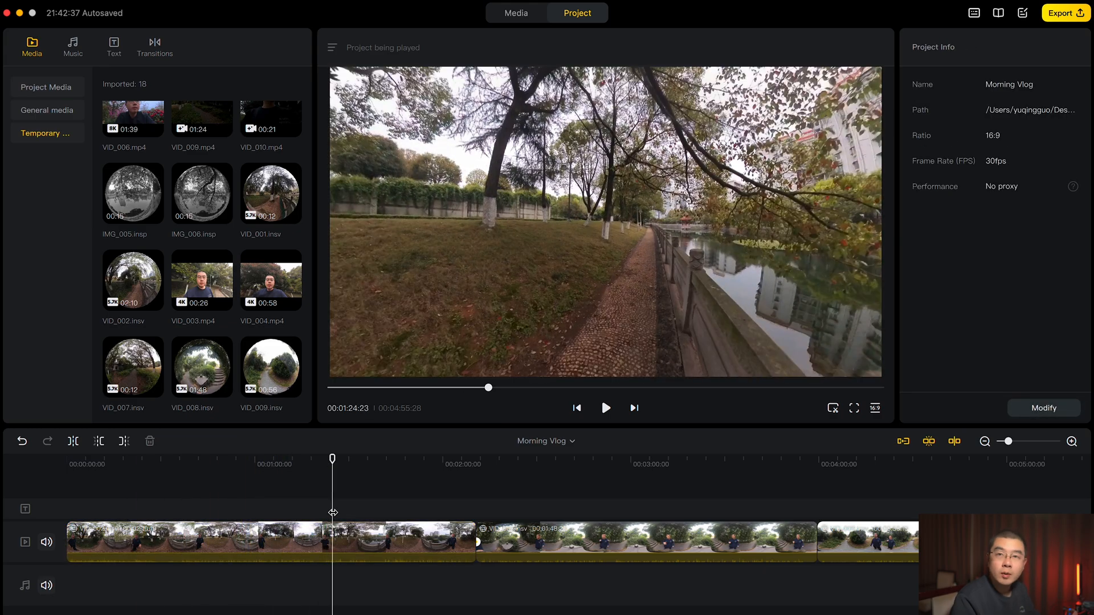
Insert VID_003.mp4 and VID_004.mp4 together on the main track, directly after the VID_002.insv clip.
{"action": "scroll", "coordinate": [357, 530], "scroll_direction": "right", "scroll_amount": 3}
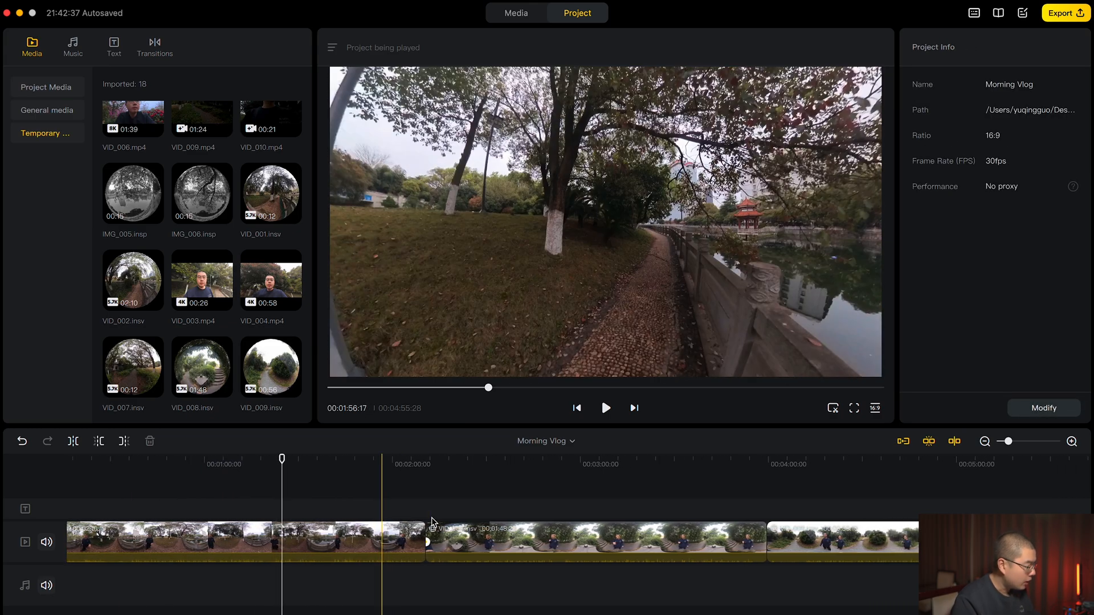
{"action": "left_click", "coordinate": [207, 282]}
{"action": "left_click", "coordinate": [276, 284], "text": "shift"}
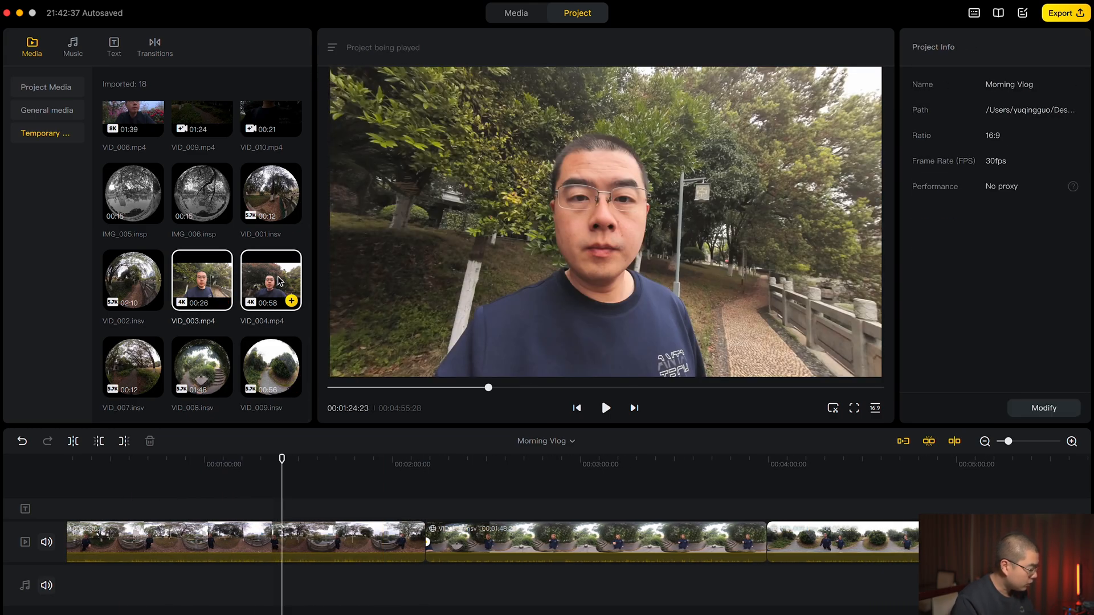
{"action": "left_click_drag", "start_coordinate": [206, 283], "coordinate": [450, 549]}
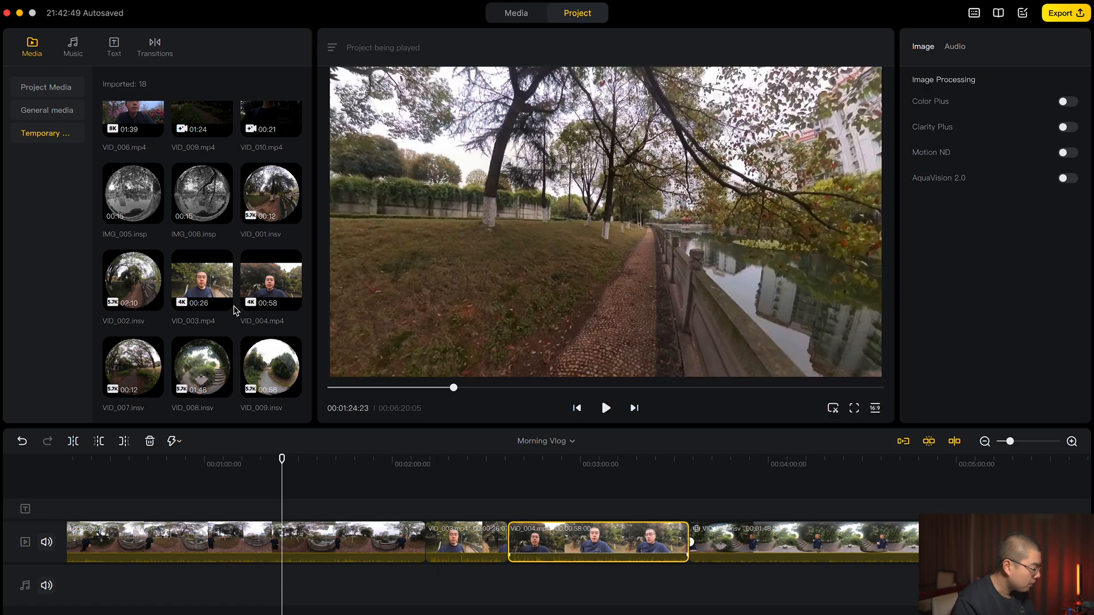
Return the playhead to 00:00:00:00 and turn the VID_002.insv view to the walking man, about 174.3° pan and -13.2° tilt.
{"action": "left_click_drag", "start_coordinate": [127, 464], "coordinate": [32, 467]}
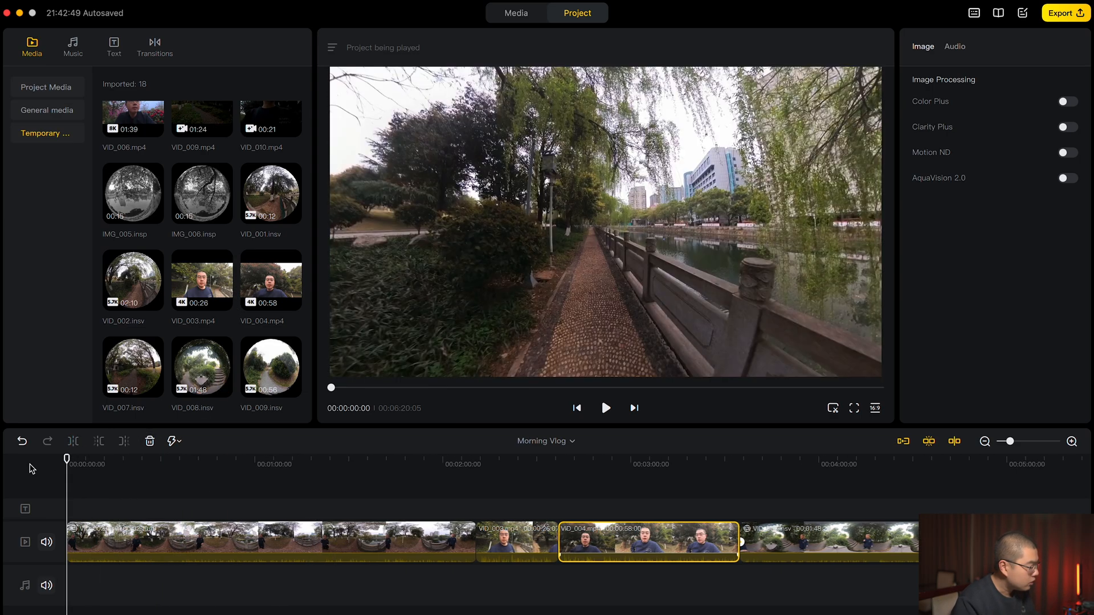
{"action": "left_click_drag", "start_coordinate": [554, 228], "coordinate": [655, 216]}
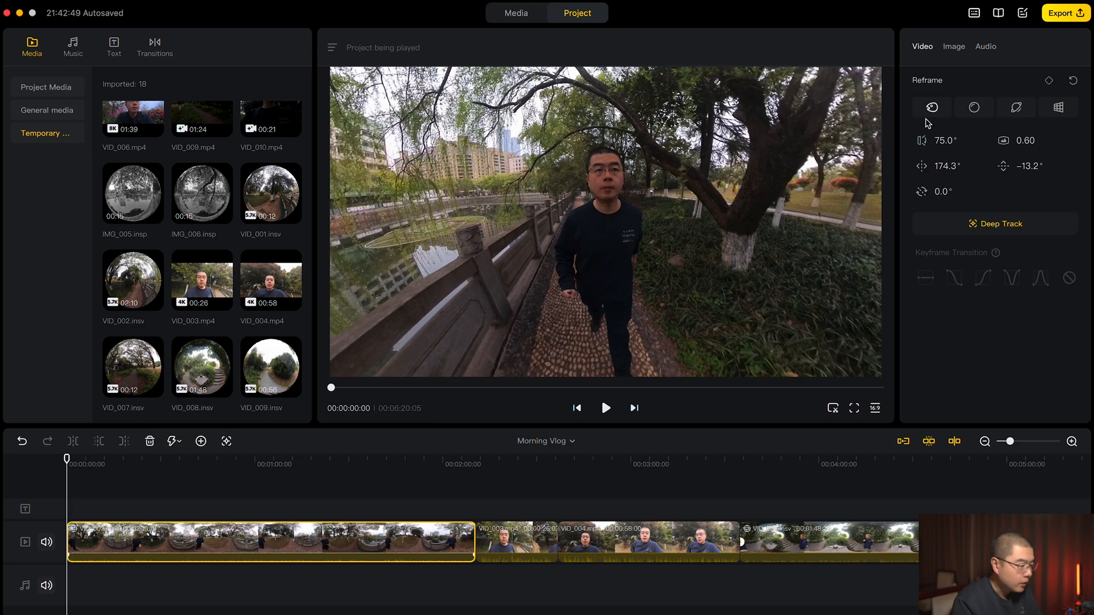
Examine the VID_002.insv clip's stabilization, stitching, image processing and audio settings.
{"action": "left_click", "coordinate": [963, 50]}
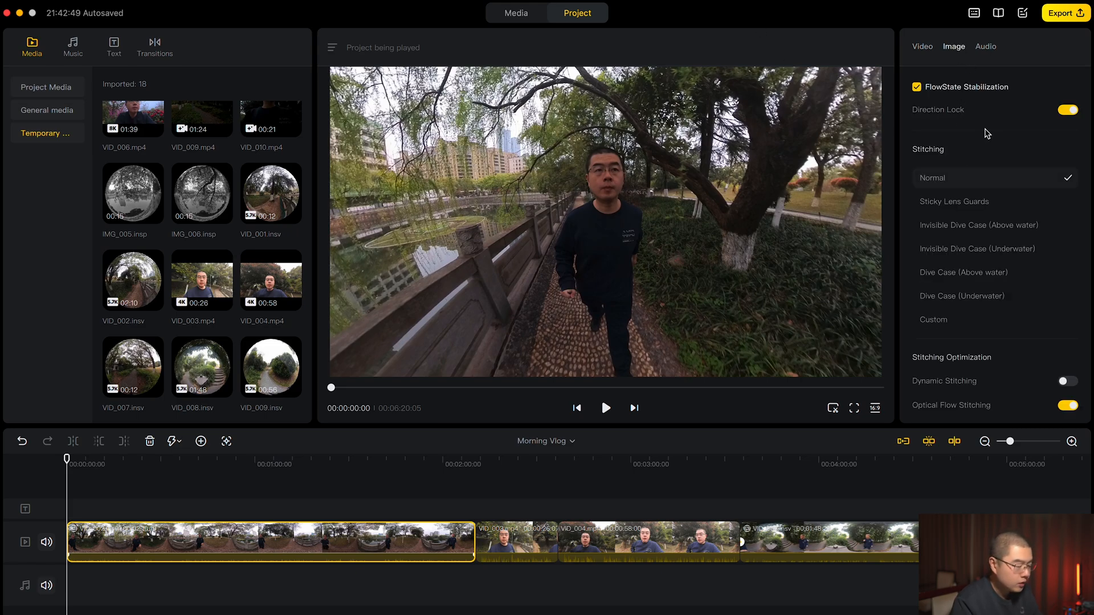
{"action": "scroll", "coordinate": [987, 131], "scroll_direction": "down", "scroll_amount": 3}
{"action": "scroll", "coordinate": [1003, 254], "scroll_direction": "down", "scroll_amount": 3}
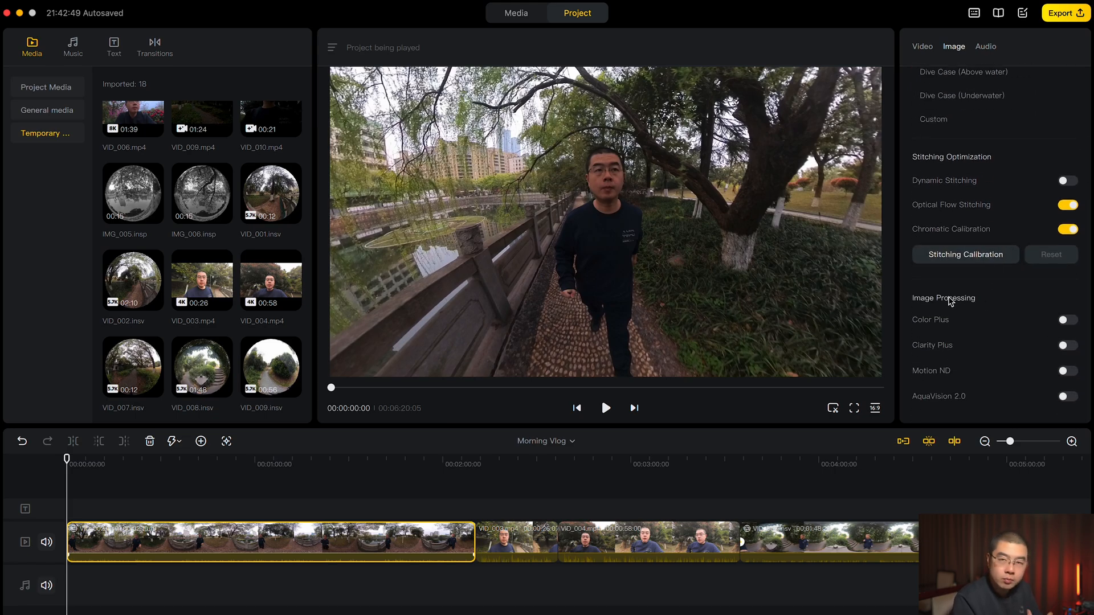
{"action": "left_click", "coordinate": [987, 46]}
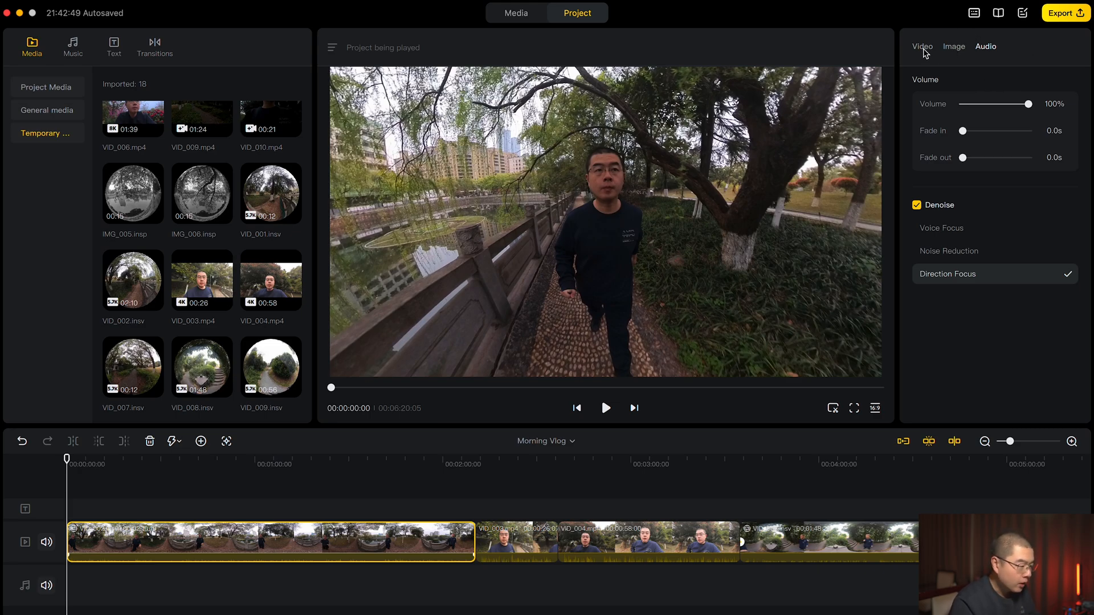
Enlarge the preview and reframe the man at the start of VID_002.insv with a keyframe at about 169.4° pan and -16.2° tilt.
{"action": "left_click", "coordinate": [923, 47]}
{"action": "left_click_drag", "start_coordinate": [562, 193], "coordinate": [540, 208]}
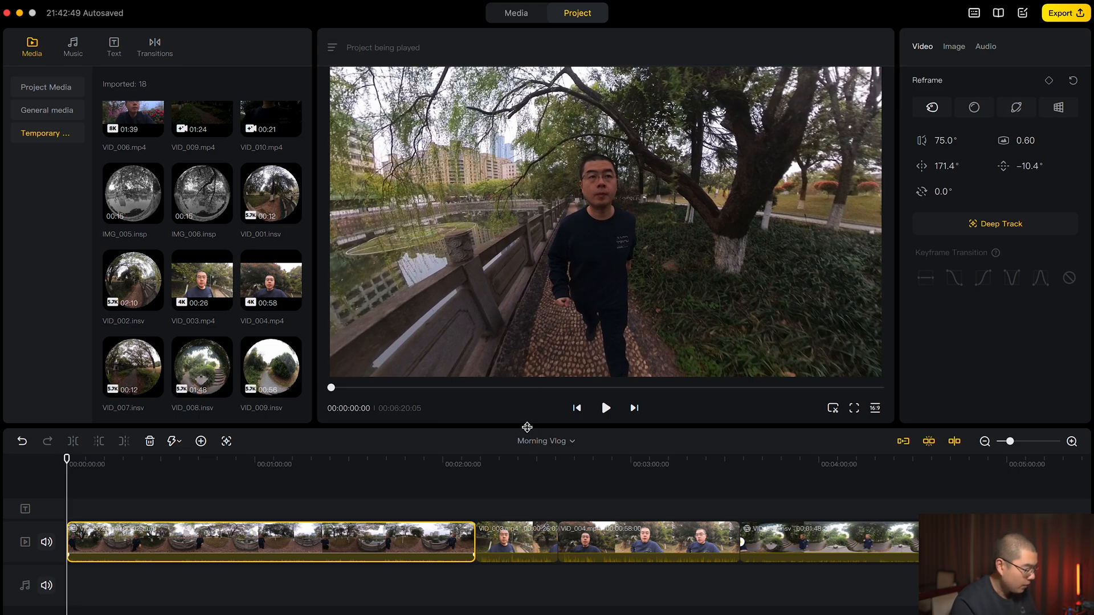
{"action": "left_click_drag", "start_coordinate": [525, 426], "coordinate": [525, 450]}
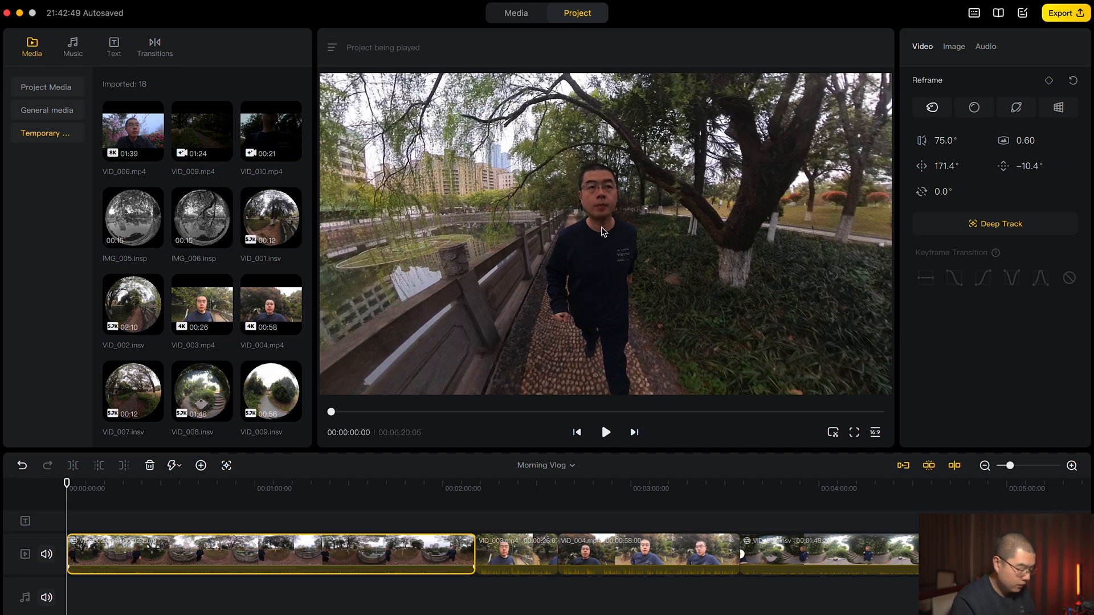
{"action": "left_click_drag", "start_coordinate": [589, 222], "coordinate": [612, 234]}
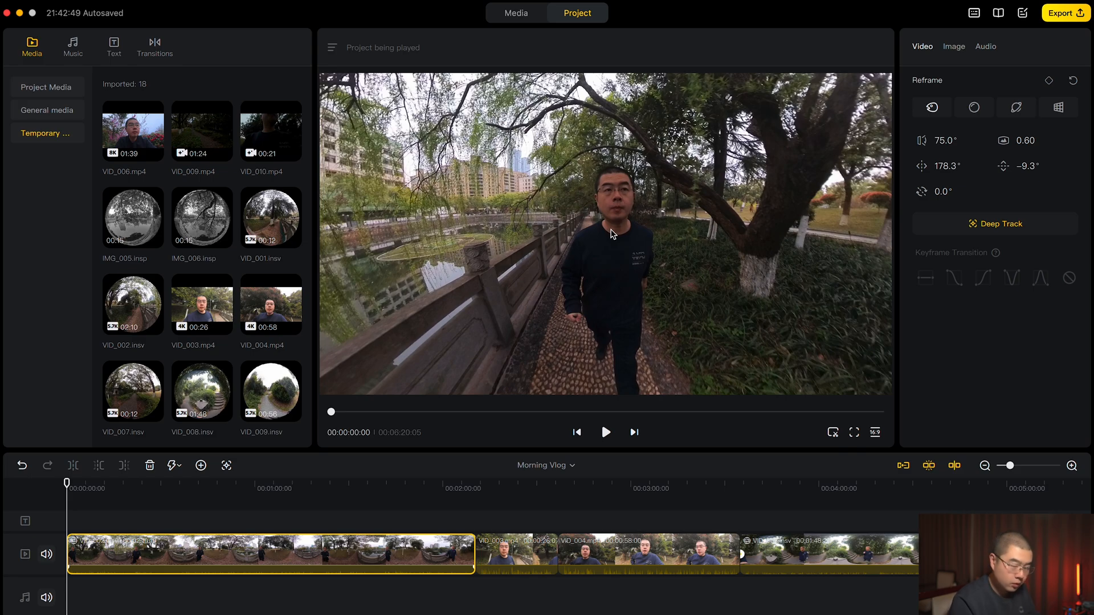
{"action": "mouse_move", "coordinate": [535, 230]}
{"action": "left_mouse_down"}
{"action": "mouse_move", "coordinate": [672, 235]}
{"action": "mouse_move", "coordinate": [541, 241]}
{"action": "mouse_move", "coordinate": [669, 228]}
{"action": "mouse_move", "coordinate": [556, 267]}
{"action": "mouse_move", "coordinate": [540, 254]}
{"action": "mouse_move", "coordinate": [666, 239]}
{"action": "mouse_move", "coordinate": [513, 267]}
{"action": "mouse_move", "coordinate": [418, 227]}
{"action": "mouse_move", "coordinate": [537, 231]}
{"action": "left_mouse_up"}
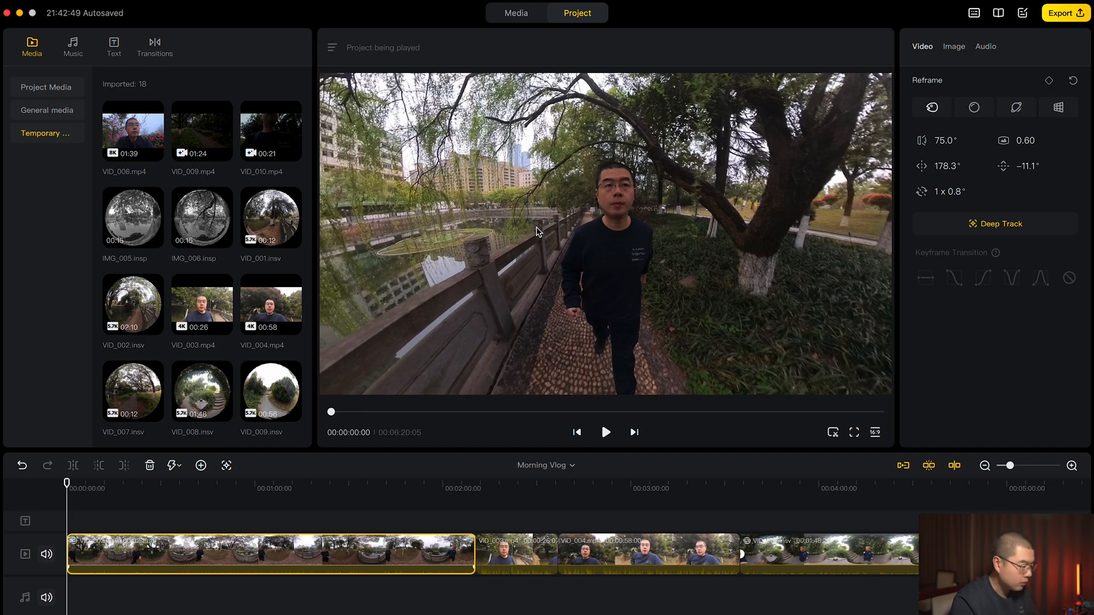
{"action": "left_click_drag", "start_coordinate": [511, 227], "coordinate": [478, 212]}
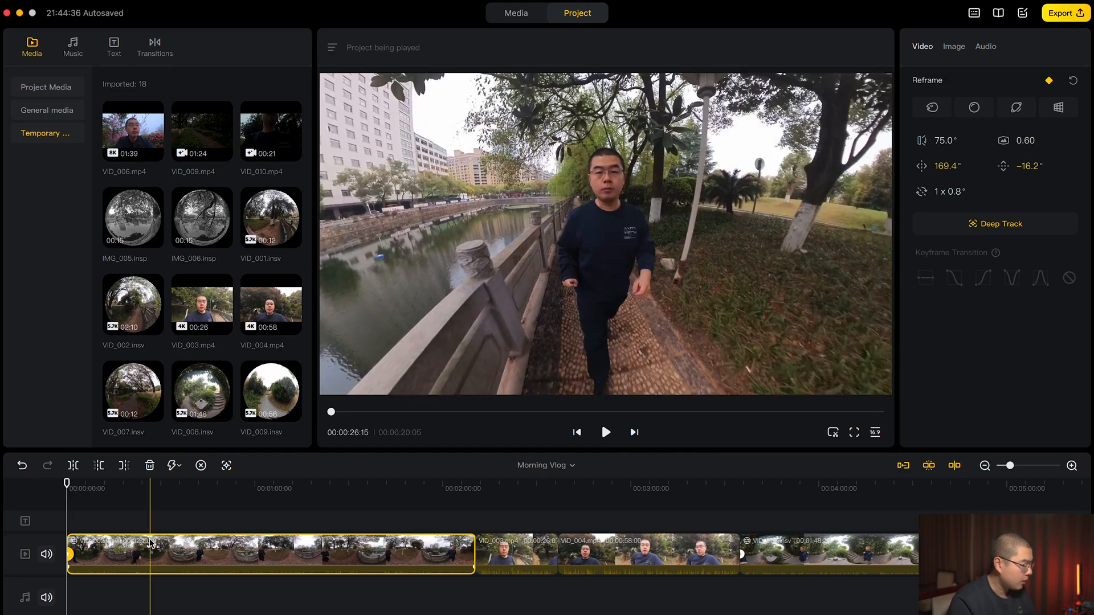
Add a wider reframe keyframe at 00:00:19:11 with about 94.2° field of view, 170.5° pan and -15.2° tilt.
{"action": "left_click", "coordinate": [139, 482]}
{"action": "mouse_move", "coordinate": [138, 483]}
{"action": "left_mouse_down"}
{"action": "mouse_move", "coordinate": [114, 483]}
{"action": "mouse_move", "coordinate": [147, 481]}
{"action": "mouse_move", "coordinate": [128, 487]}
{"action": "left_mouse_up"}
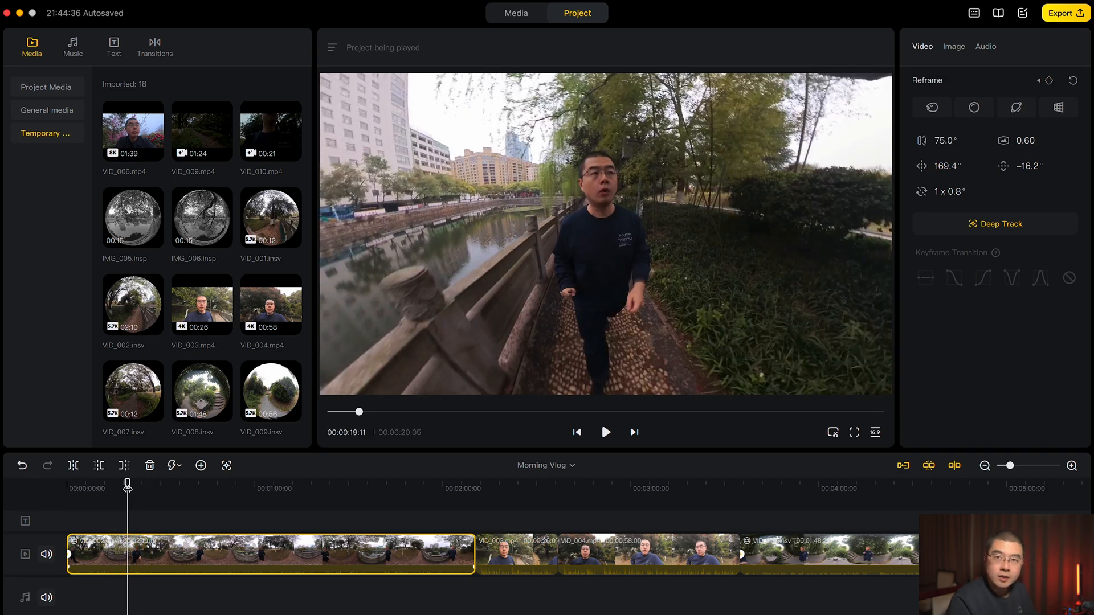
{"action": "left_click_drag", "start_coordinate": [652, 222], "coordinate": [654, 225]}
{"action": "scroll", "coordinate": [653, 225], "scroll_direction": "down", "scroll_amount": 5}
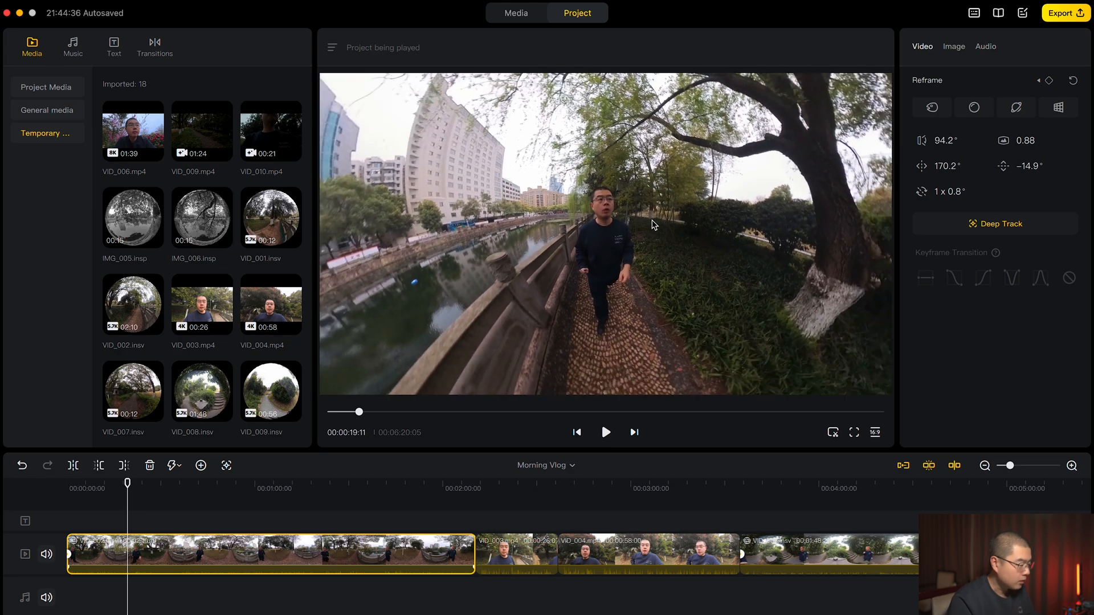
{"action": "double_click", "coordinate": [607, 236]}
{"action": "left_click_drag", "start_coordinate": [607, 233], "coordinate": [606, 232]}
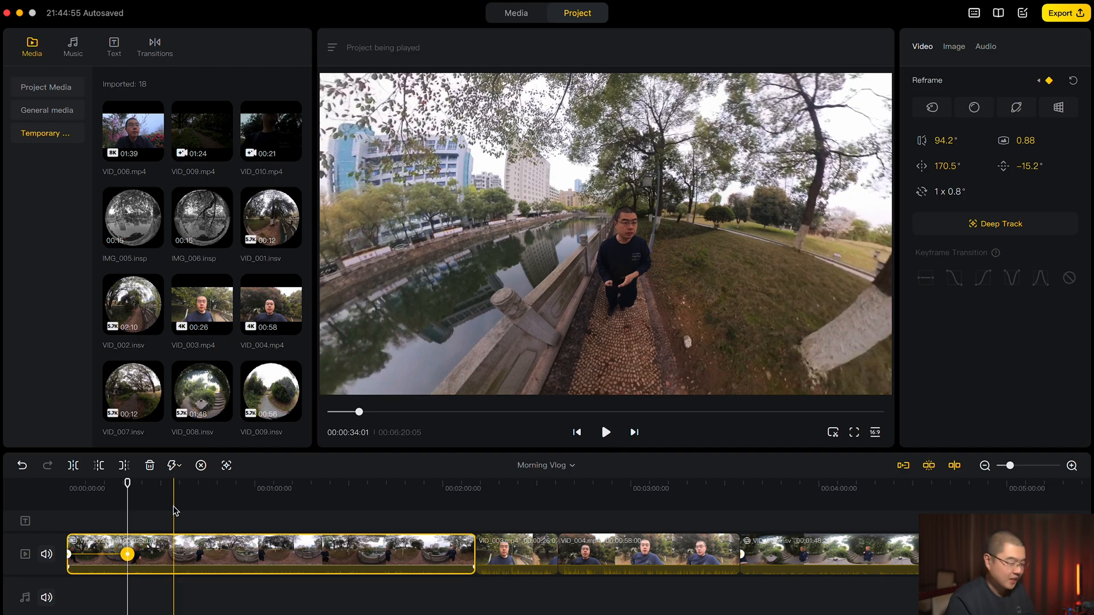
Add reframe keyframes centering the man at 00:00:47:02 with about 82.5° field of view and at 00:01:19:02 with about 93.6°.
{"action": "left_click", "coordinate": [214, 510]}
{"action": "left_click_drag", "start_coordinate": [611, 240], "coordinate": [624, 230]}
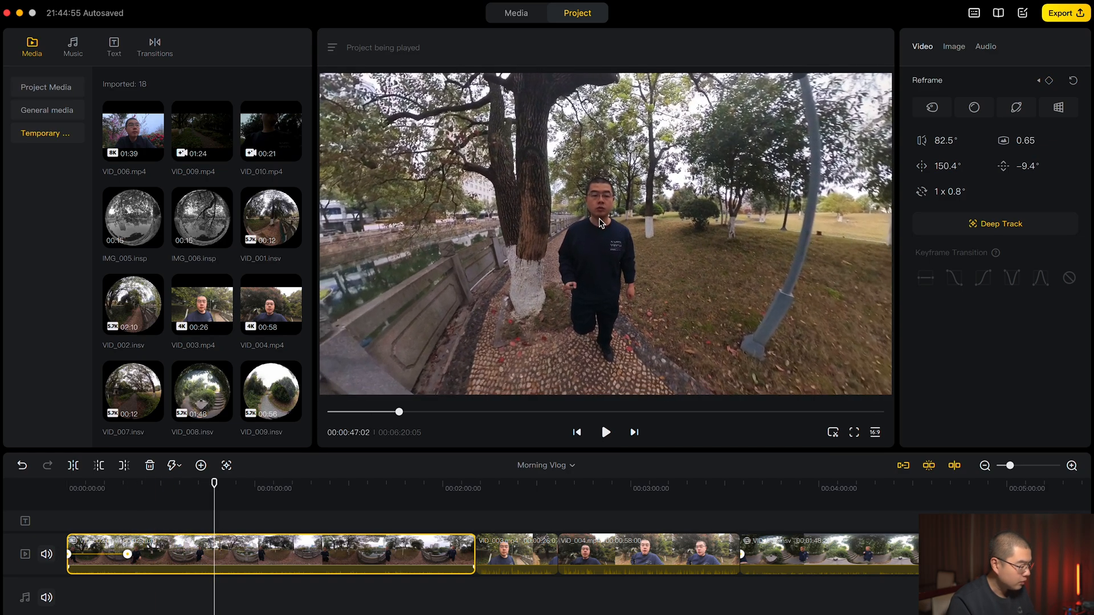
{"action": "left_click_drag", "start_coordinate": [303, 485], "coordinate": [290, 485]}
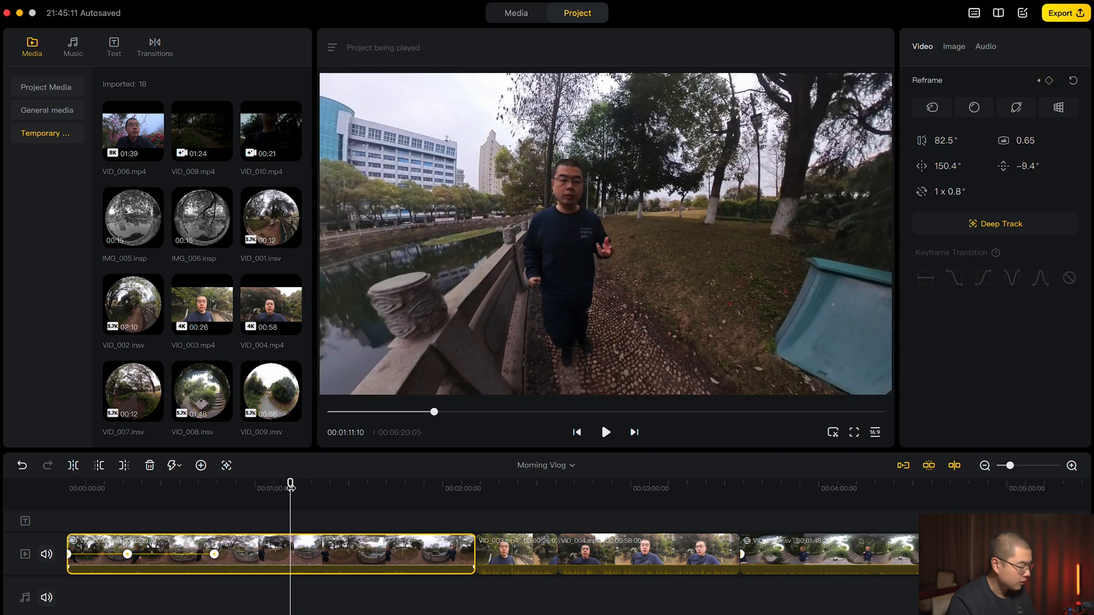
{"action": "left_click", "coordinate": [314, 489]}
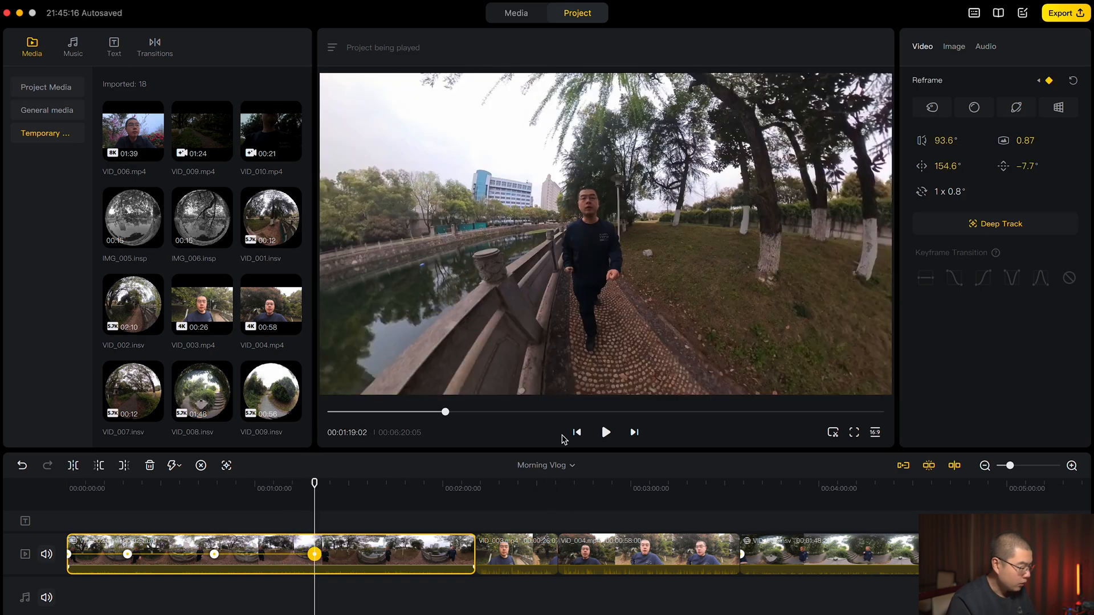
Deep-track the man's face from 00:01:41:03 with Center the target enabled, stopping the tracking after a short stretch.
{"action": "left_click", "coordinate": [384, 491]}
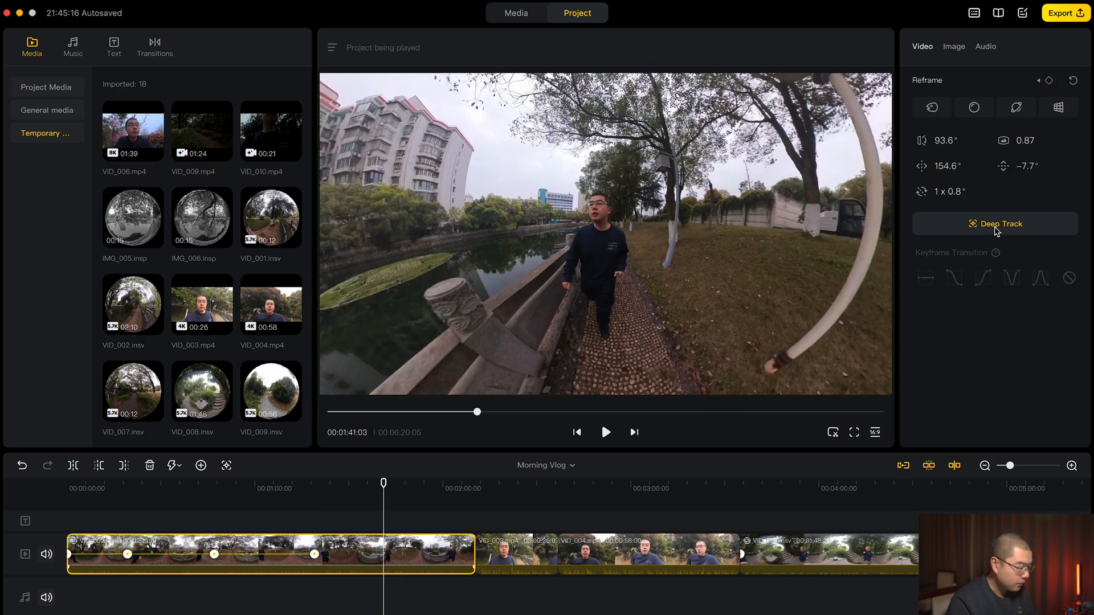
{"action": "left_click", "coordinate": [996, 227]}
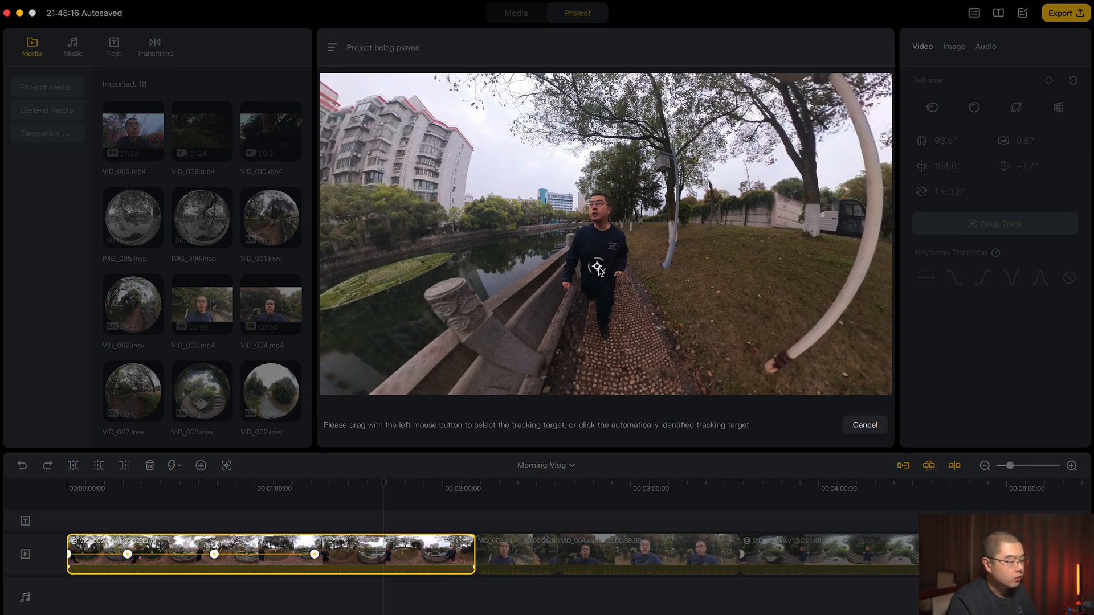
{"action": "left_click", "coordinate": [600, 208]}
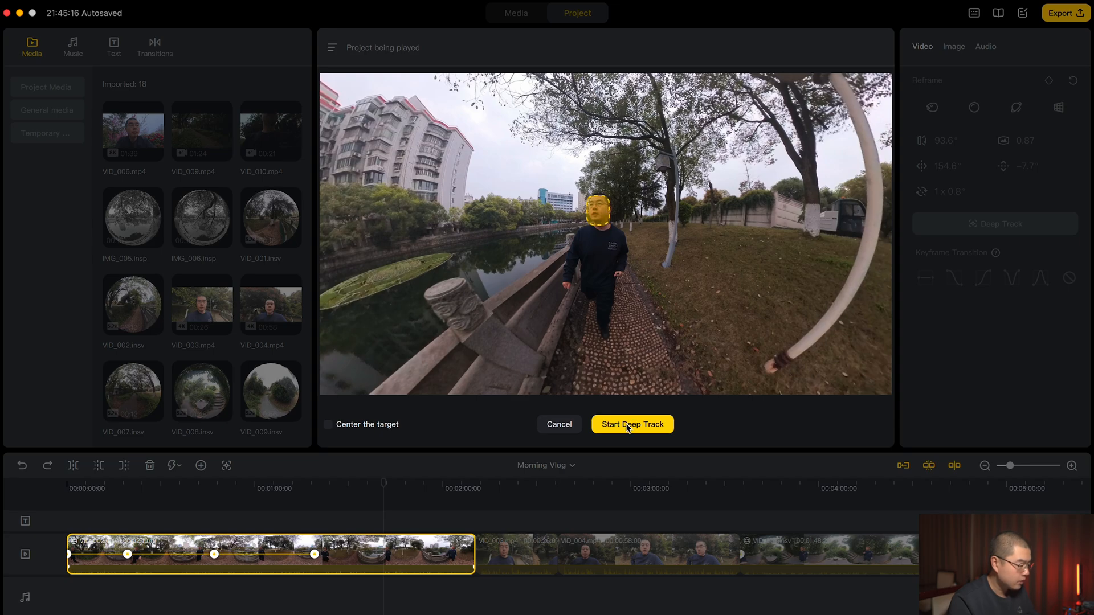
{"action": "left_click", "coordinate": [329, 425]}
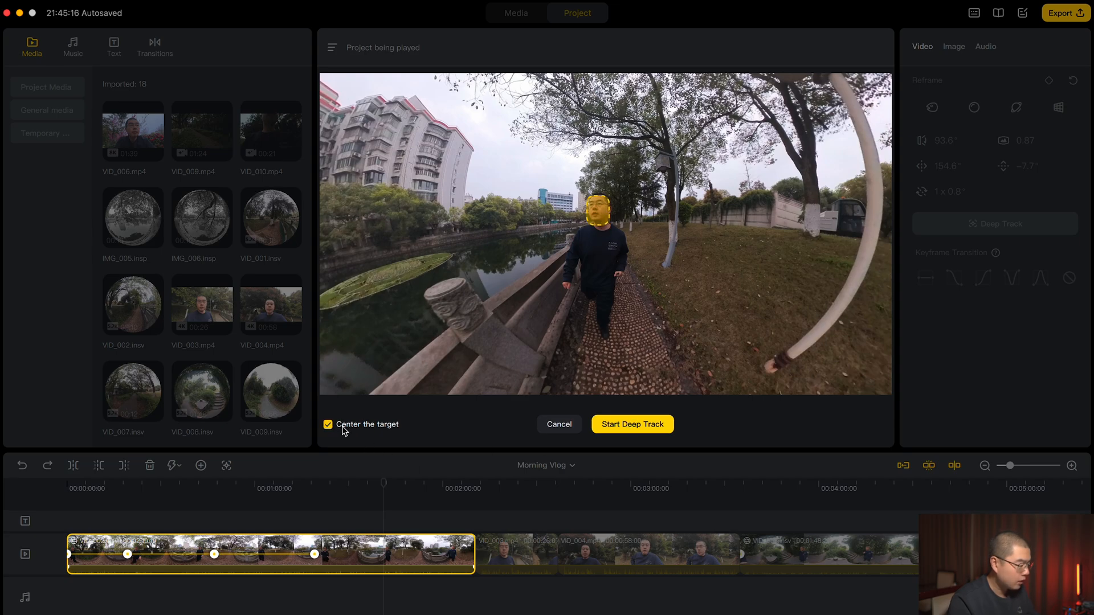
{"action": "left_click", "coordinate": [626, 426]}
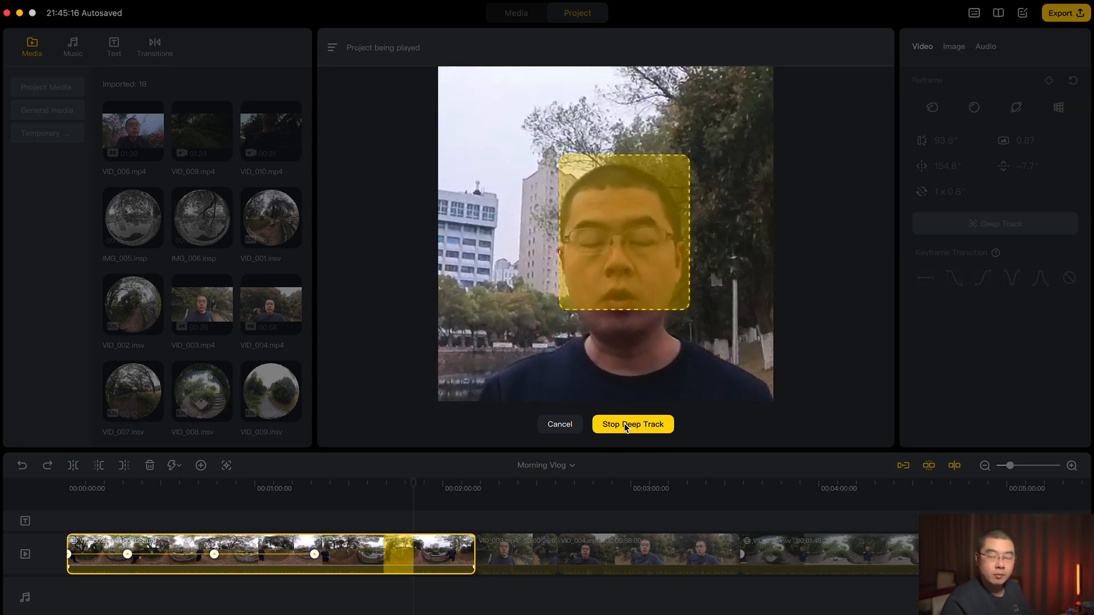
{"action": "left_click", "coordinate": [626, 425]}
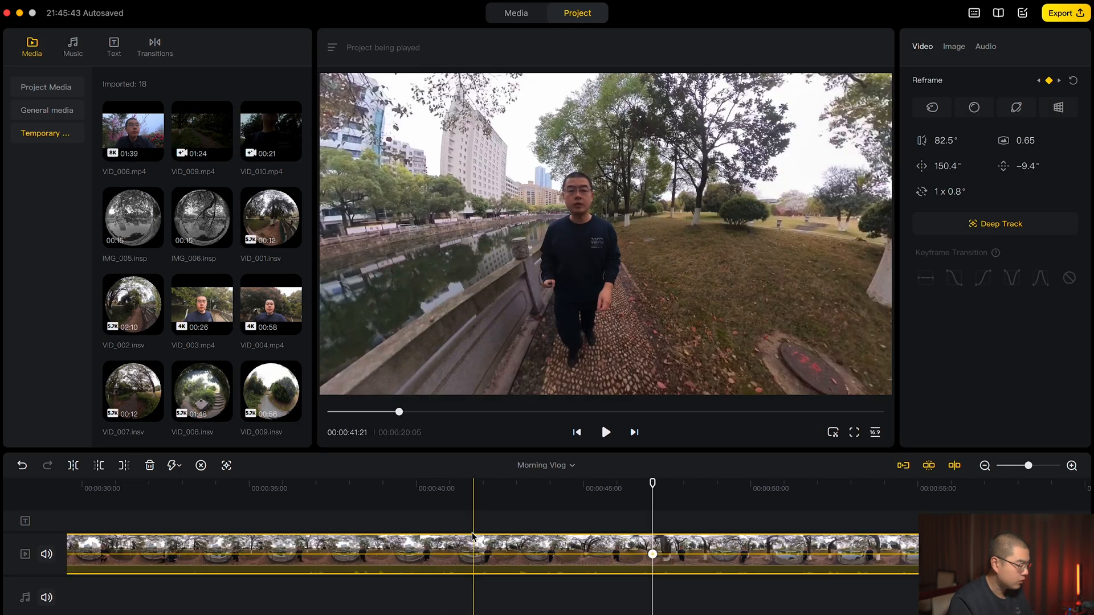
Trim off the beginning of the VID_002.insv clip and split the clip at about 00:00:15:10.
{"action": "scroll", "coordinate": [464, 544], "scroll_direction": "down", "scroll_amount": 5}
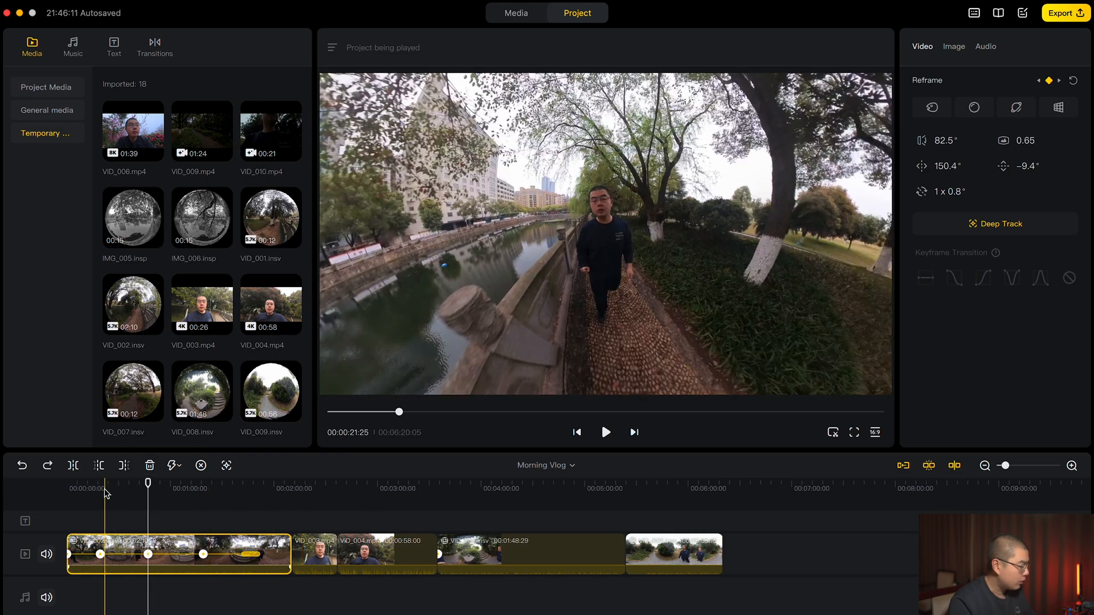
{"action": "left_click", "coordinate": [75, 501]}
{"action": "left_click_drag", "start_coordinate": [75, 501], "coordinate": [76, 501]}
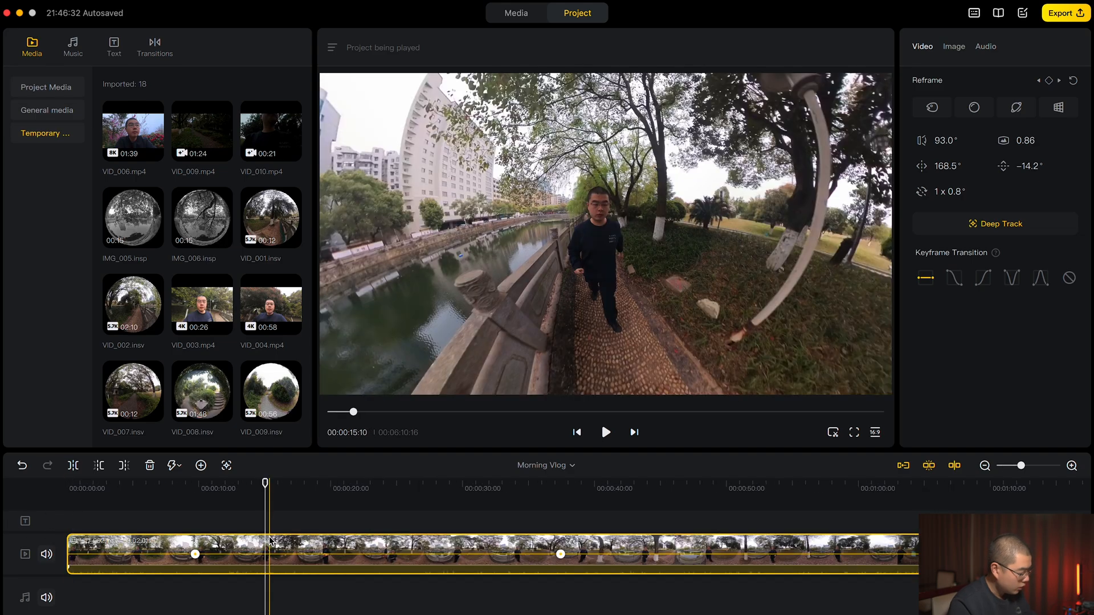
{"action": "key", "text": "super+b"}
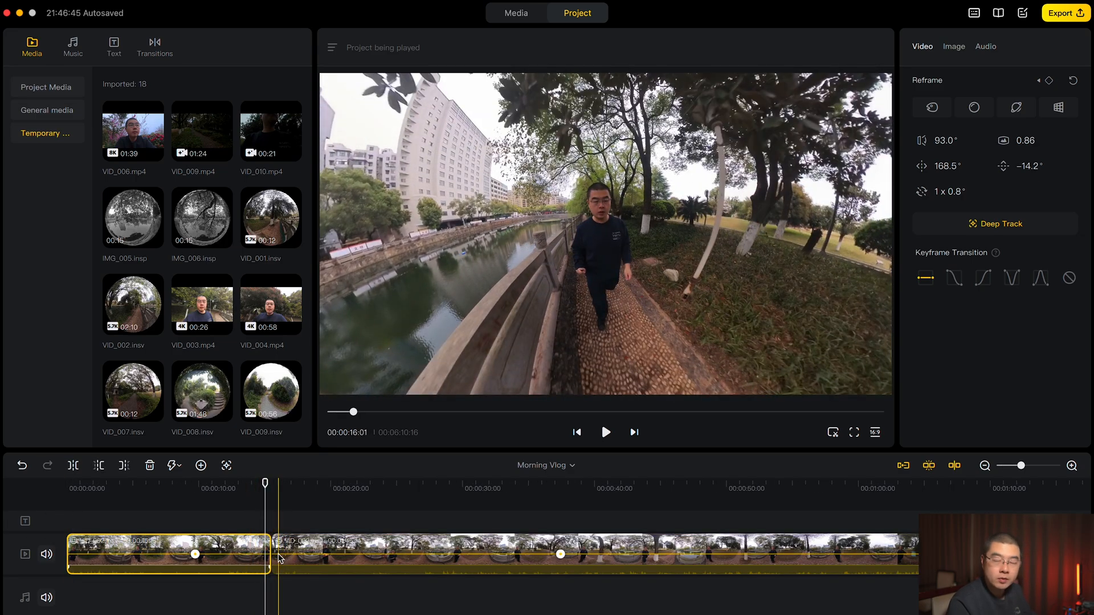
Trim away the start of the second VID_002.insv segment up to 00:00:29:06 and scrub further through the segment.
{"action": "left_click_drag", "start_coordinate": [340, 517], "coordinate": [452, 489]}
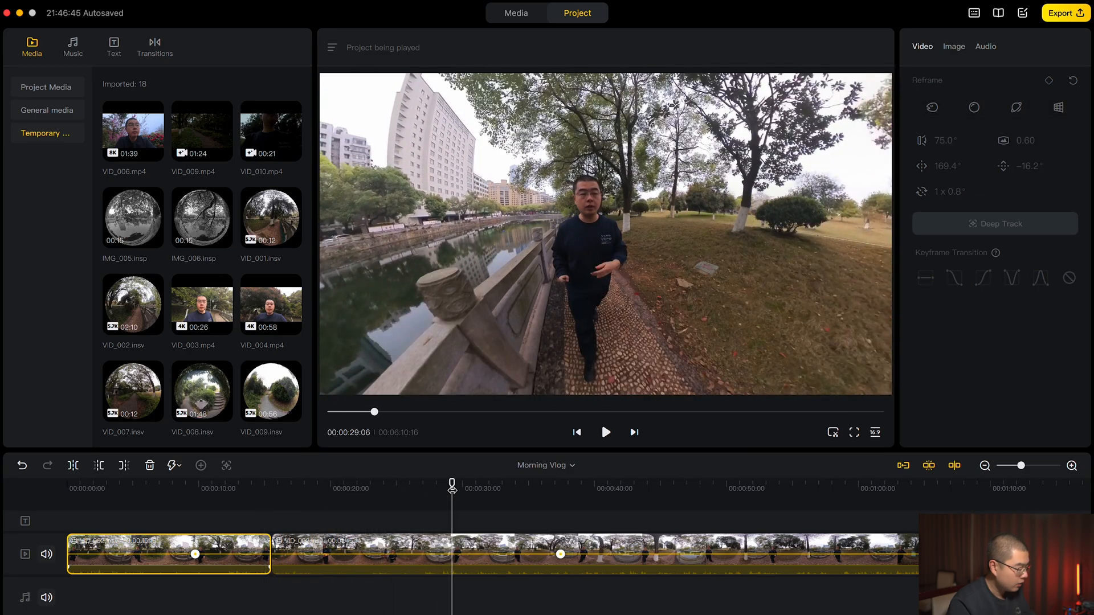
{"action": "key", "text": "q"}
{"action": "left_click_drag", "start_coordinate": [289, 485], "coordinate": [363, 483]}
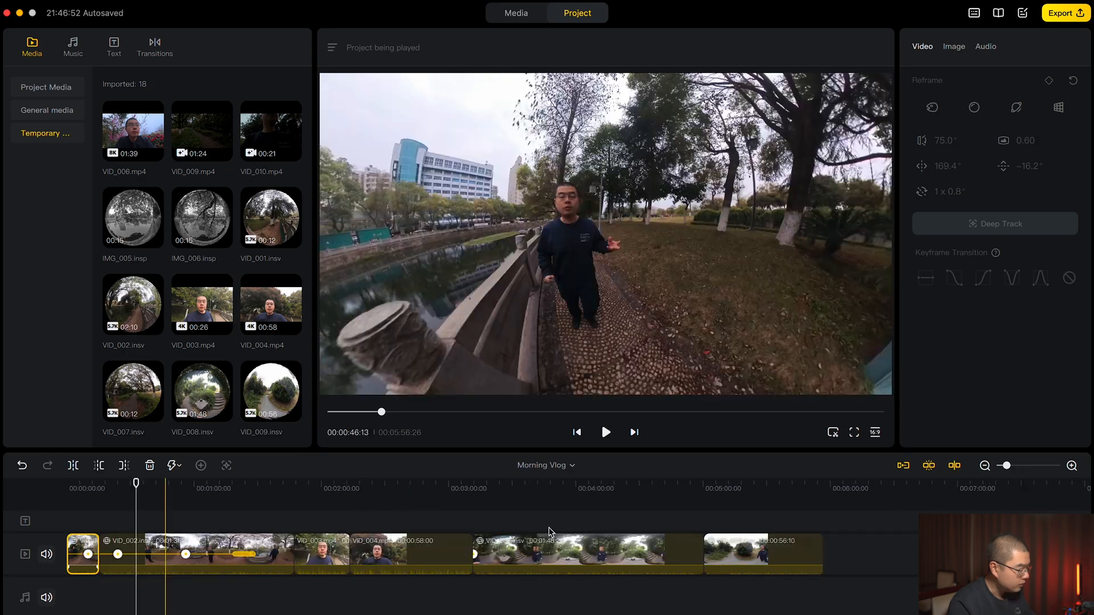
Split the last 360 clip on the timeline at 00:04:58:01 and delete the part before the split.
{"action": "scroll", "coordinate": [359, 517], "scroll_direction": "up", "scroll_amount": 2}
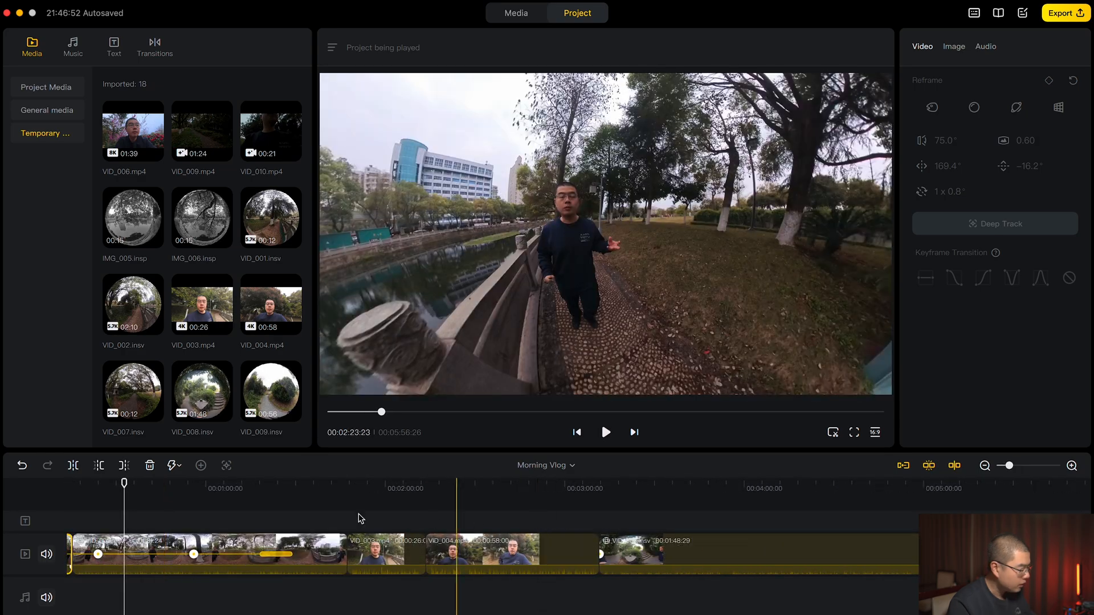
{"action": "left_click", "coordinate": [266, 483]}
{"action": "key", "text": "space"}
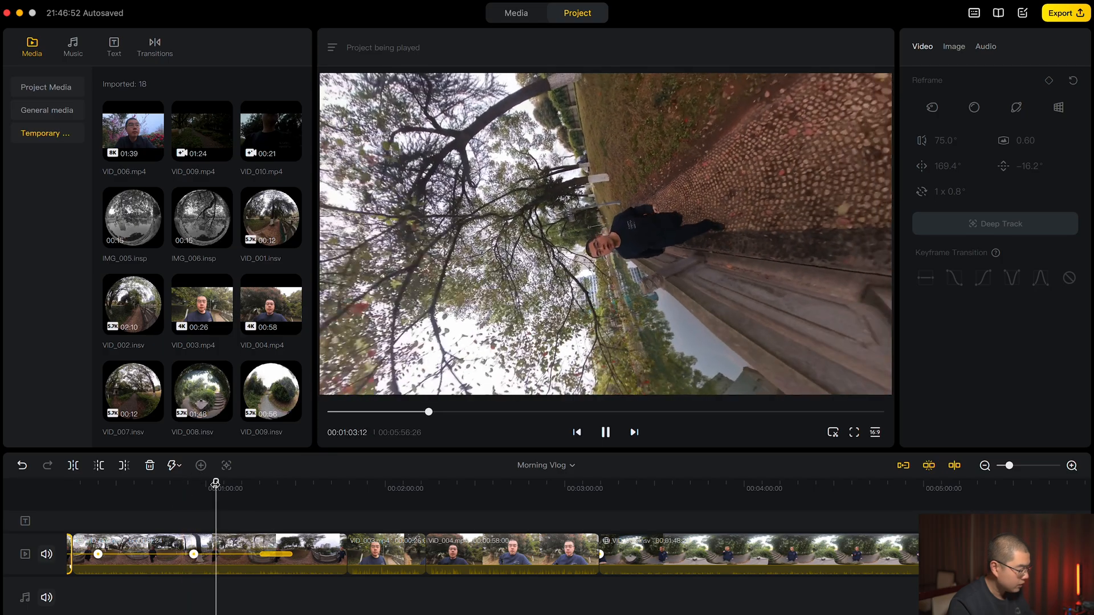
{"action": "scroll", "coordinate": [254, 526], "scroll_direction": "left", "scroll_amount": 2}
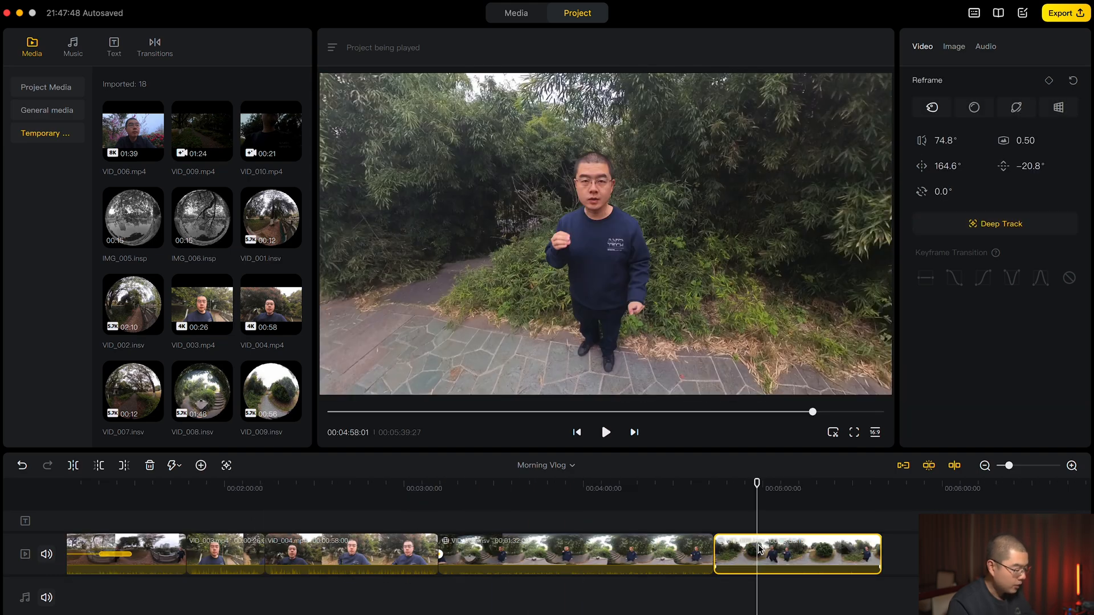
{"action": "key", "text": "super+b"}
{"action": "key", "text": "Delete"}
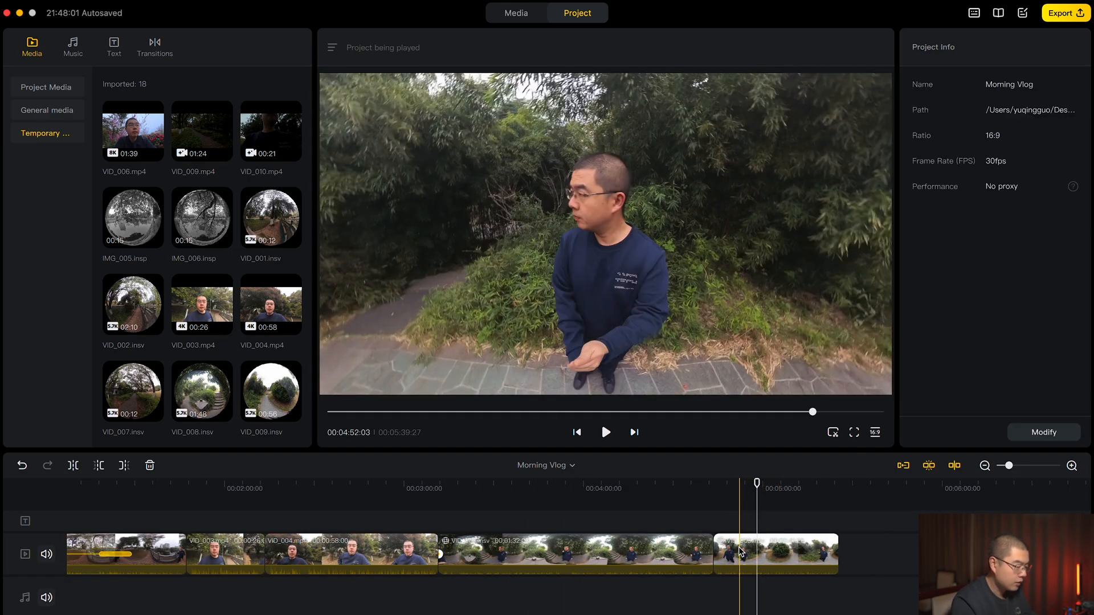
Turn off the Main track magnet, view the empty stretch before the last clip, and turn the magnet back on.
{"action": "left_click", "coordinate": [740, 551]}
{"action": "left_click", "coordinate": [904, 466]}
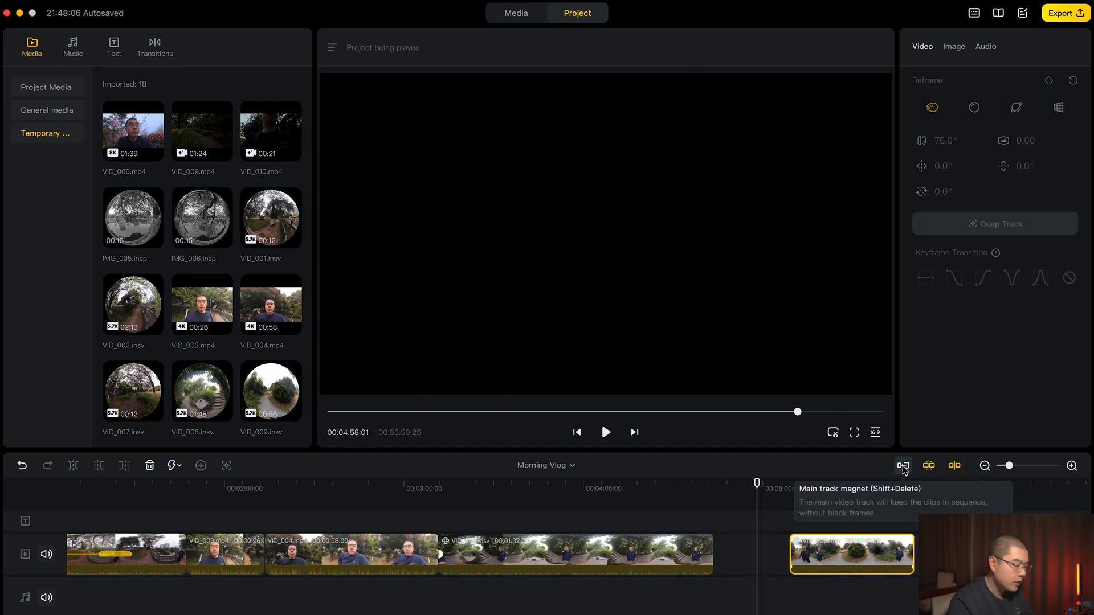
{"action": "left_click", "coordinate": [744, 556]}
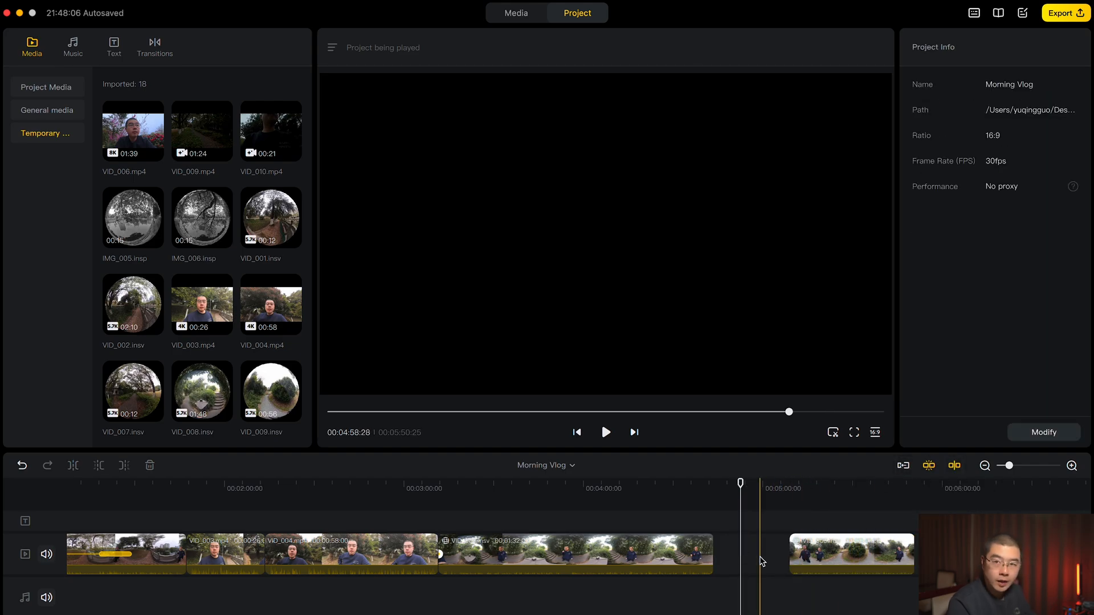
{"action": "left_click", "coordinate": [904, 466]}
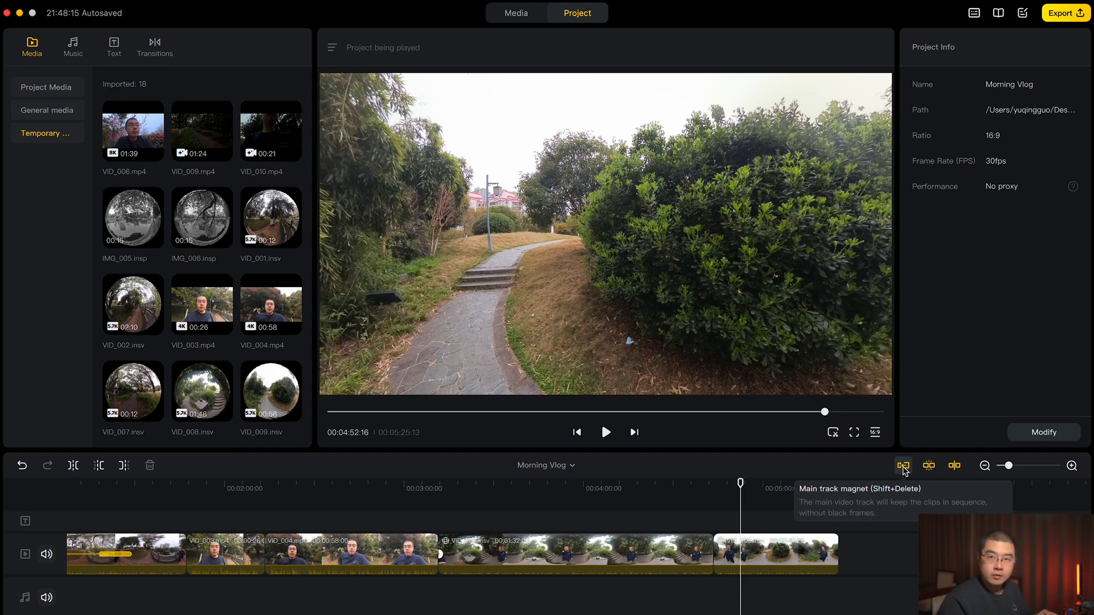
Preview the flat VID_003.mp4 and VID_004.mp4 clips, playing from 00:02:00:06 and again from about 00:02:31.
{"action": "left_click_drag", "start_coordinate": [740, 484], "coordinate": [207, 494]}
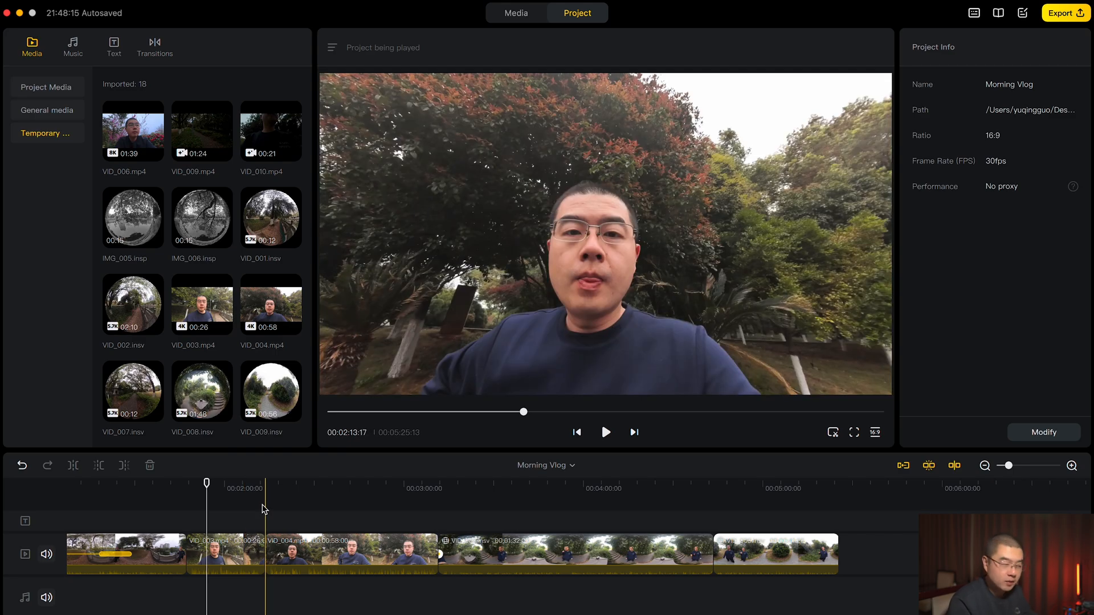
{"action": "left_click", "coordinate": [250, 486]}
{"action": "left_click_drag", "start_coordinate": [249, 485], "coordinate": [225, 484]}
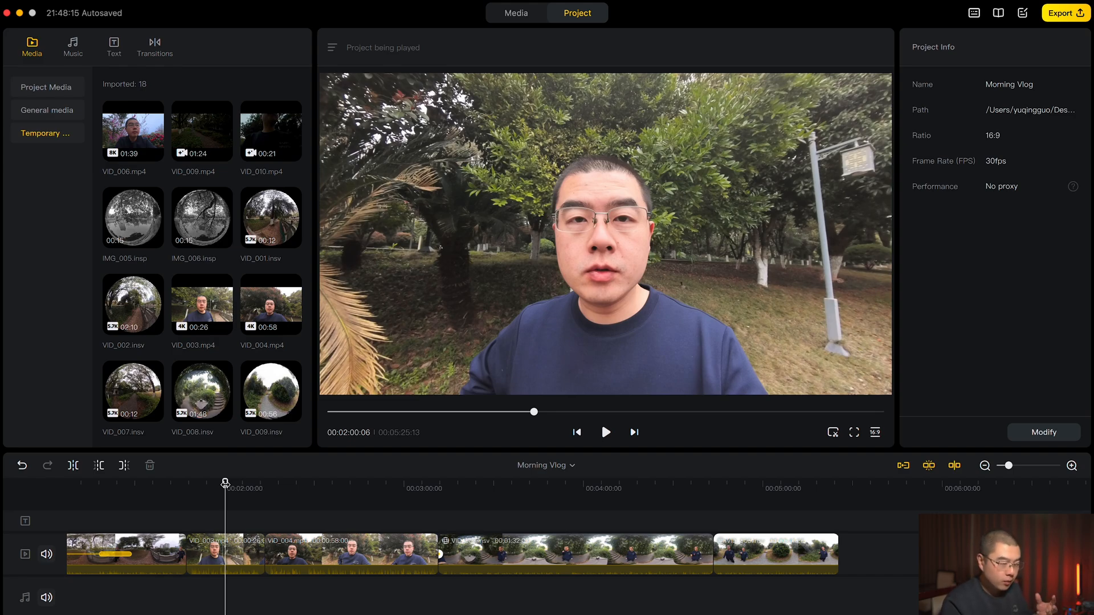
{"action": "key", "text": "space"}
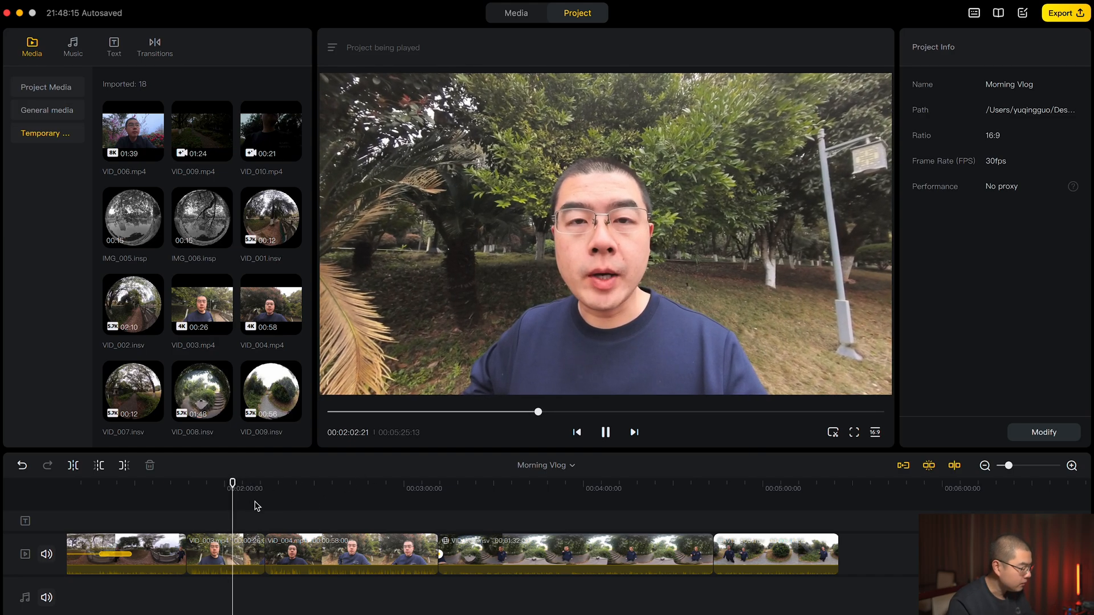
{"action": "left_click", "coordinate": [317, 488]}
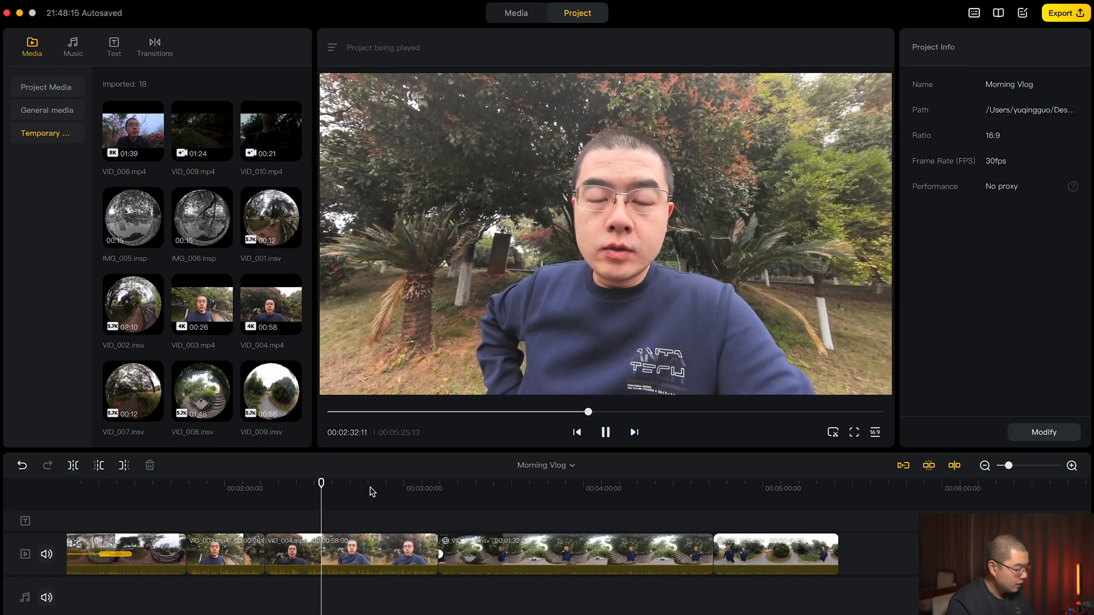
Enable Clarity Plus at strength 30 and audio Denoise on the VID_004.mp4 clip.
{"action": "left_click", "coordinate": [621, 239]}
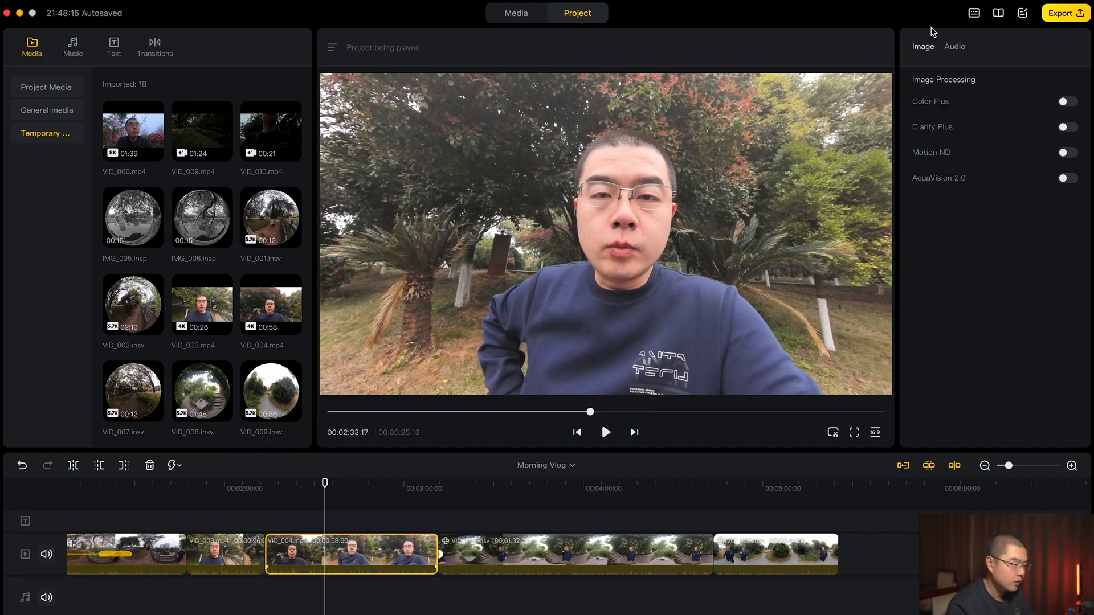
{"action": "left_click", "coordinate": [1065, 127]}
{"action": "left_click", "coordinate": [1066, 128]}
{"action": "left_click", "coordinate": [1065, 128]}
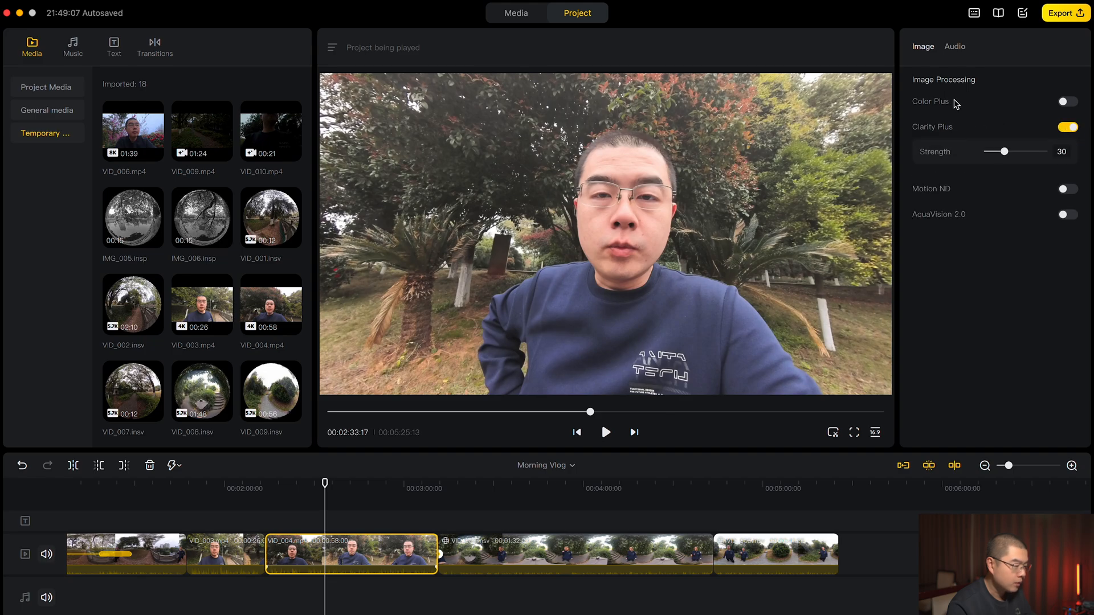
{"action": "left_click", "coordinate": [954, 49]}
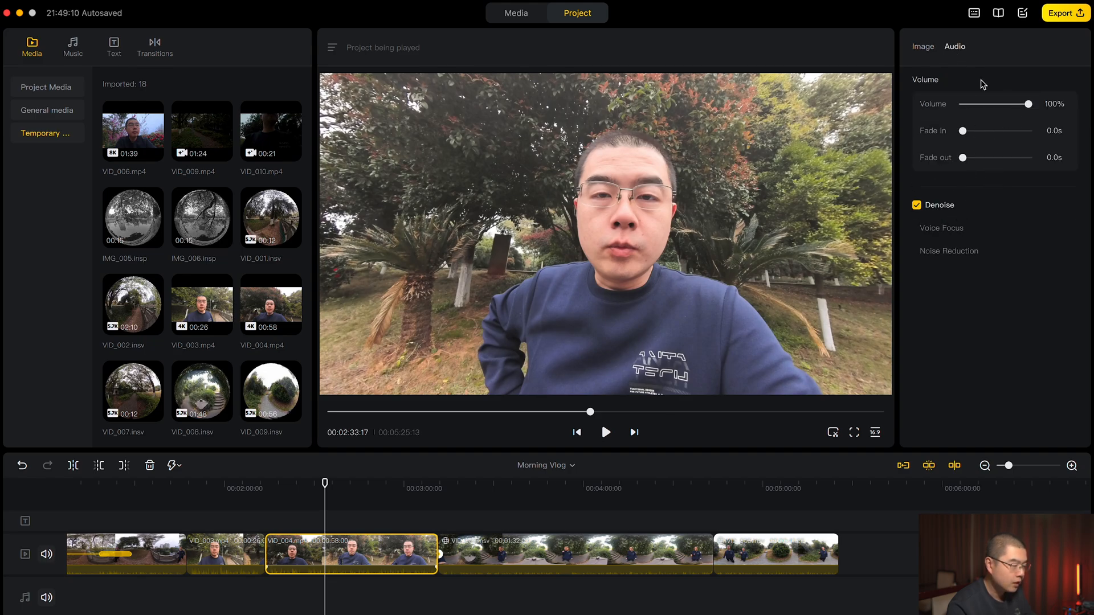
Play short stretches of the VID_003.mp4 and VID_004.mp4 clips around the two-minute mark to check picture and sound.
{"action": "left_click", "coordinate": [528, 521]}
{"action": "key", "text": "space"}
{"action": "key", "text": "space"}
{"action": "left_click", "coordinate": [234, 487]}
{"action": "left_click", "coordinate": [256, 487]}
{"action": "key", "text": "space"}
{"action": "key", "text": "space"}
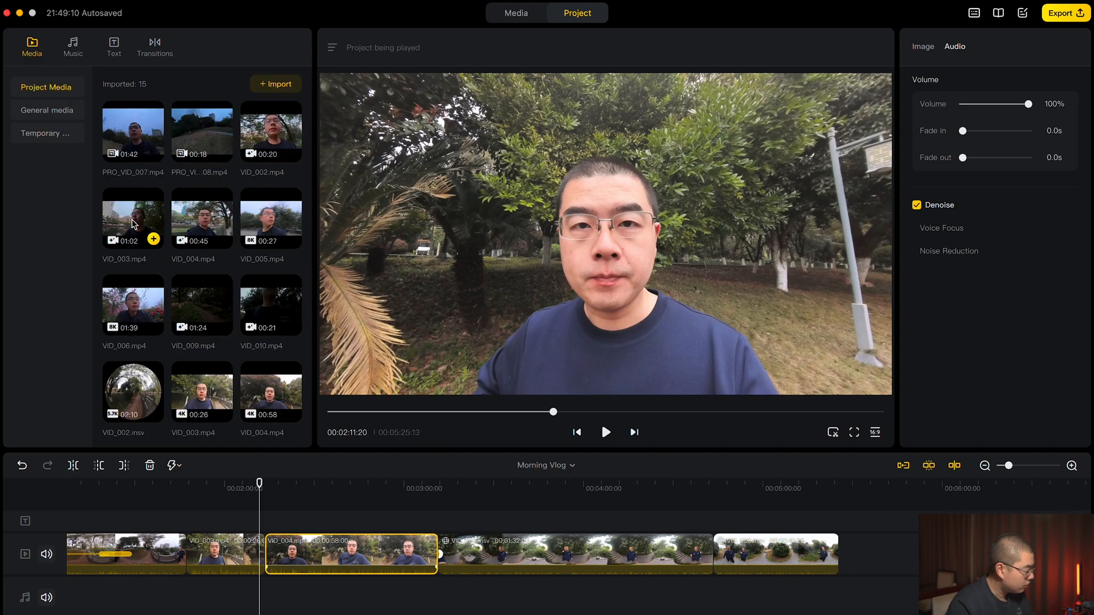
Add VID_003.mp4 through VID_006.mp4 from Project Media to the end of the timeline.
{"action": "left_click", "coordinate": [136, 223]}
{"action": "left_click", "coordinate": [131, 308], "text": "shift"}
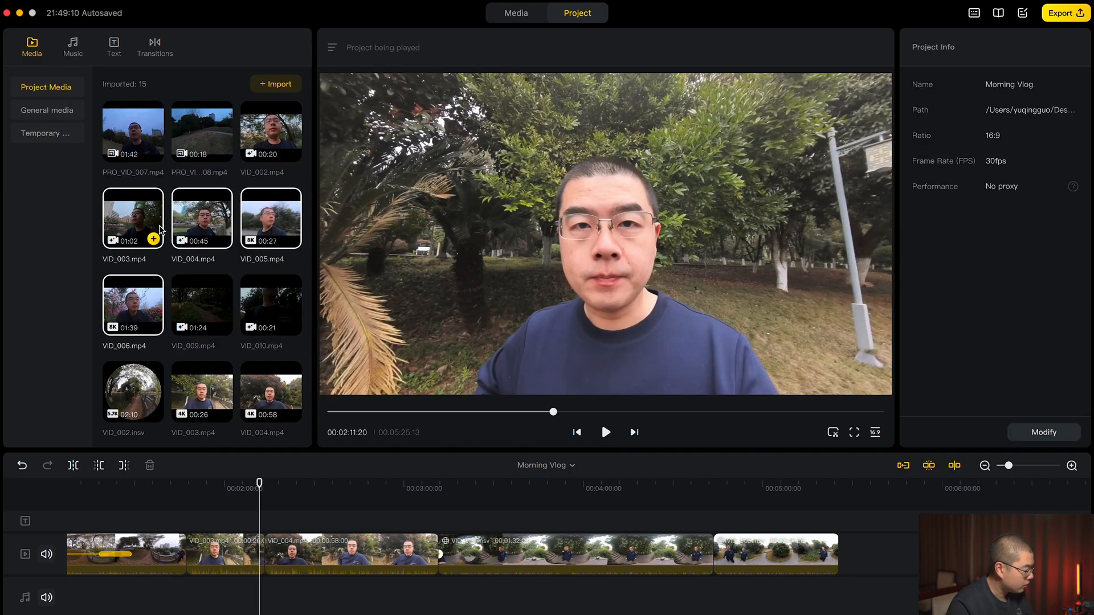
{"action": "left_click_drag", "start_coordinate": [150, 218], "coordinate": [849, 544]}
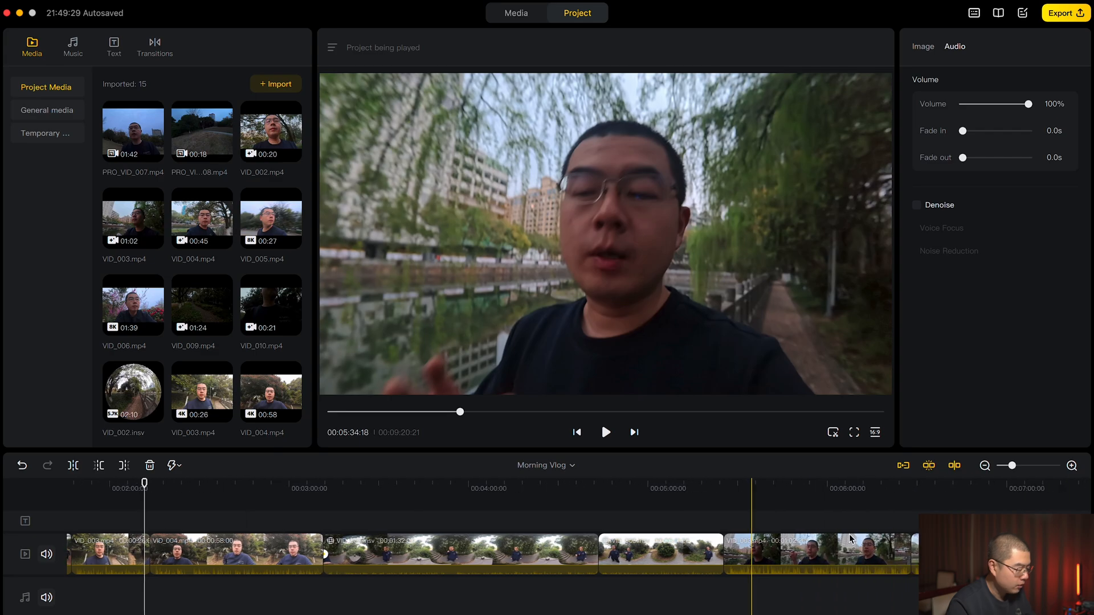
Review the newly added VID_003.mp4 clip by playing it around 00:05:45 and 00:06:10, and check its clip settings.
{"action": "scroll", "coordinate": [603, 561], "scroll_direction": "down", "scroll_amount": 5}
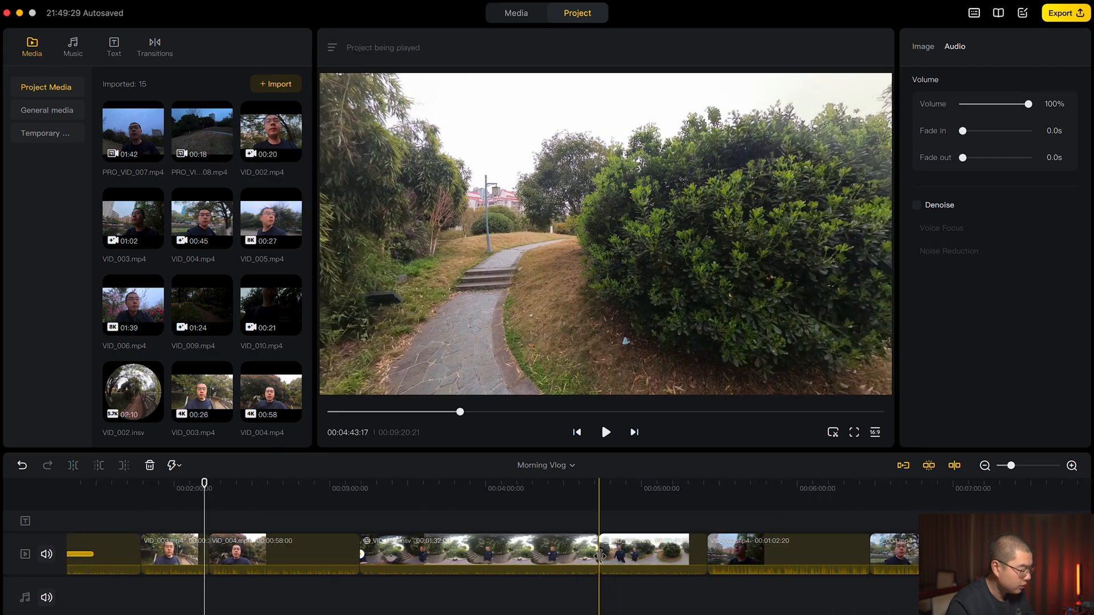
{"action": "scroll", "coordinate": [603, 561], "scroll_direction": "right", "scroll_amount": 1}
{"action": "left_click", "coordinate": [368, 499]}
{"action": "key", "text": "space"}
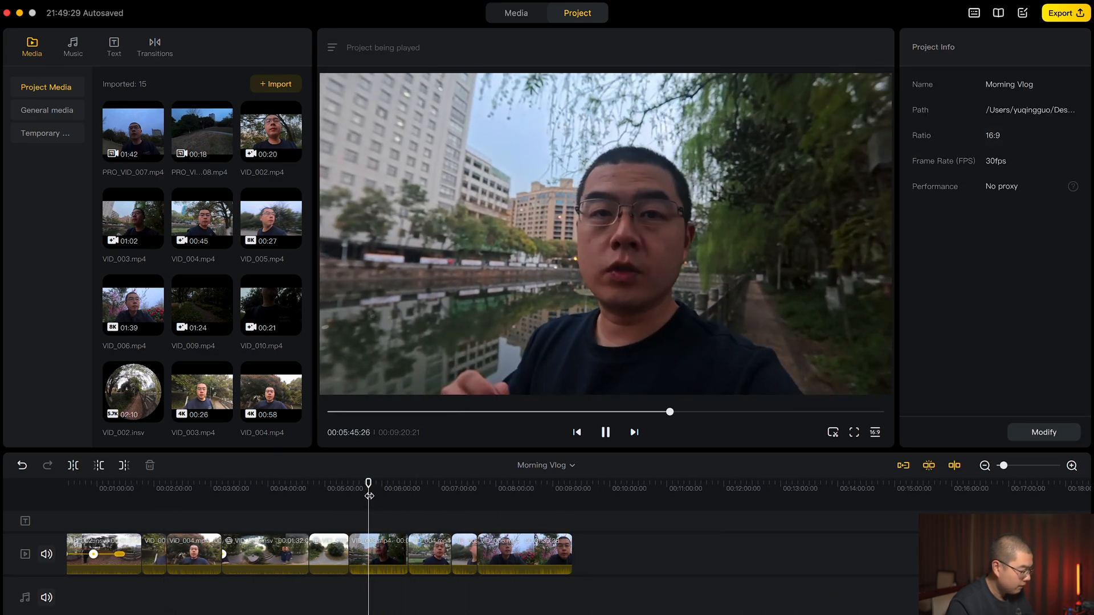
{"action": "key", "text": "space"}
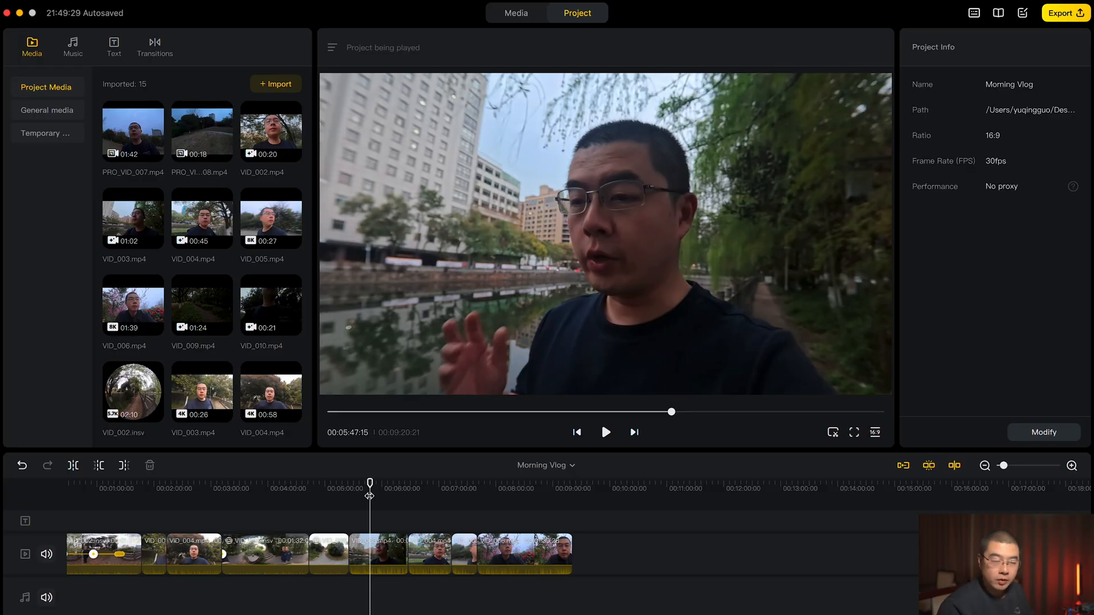
{"action": "left_click_drag", "start_coordinate": [369, 495], "coordinate": [387, 485]}
{"action": "key", "text": "space"}
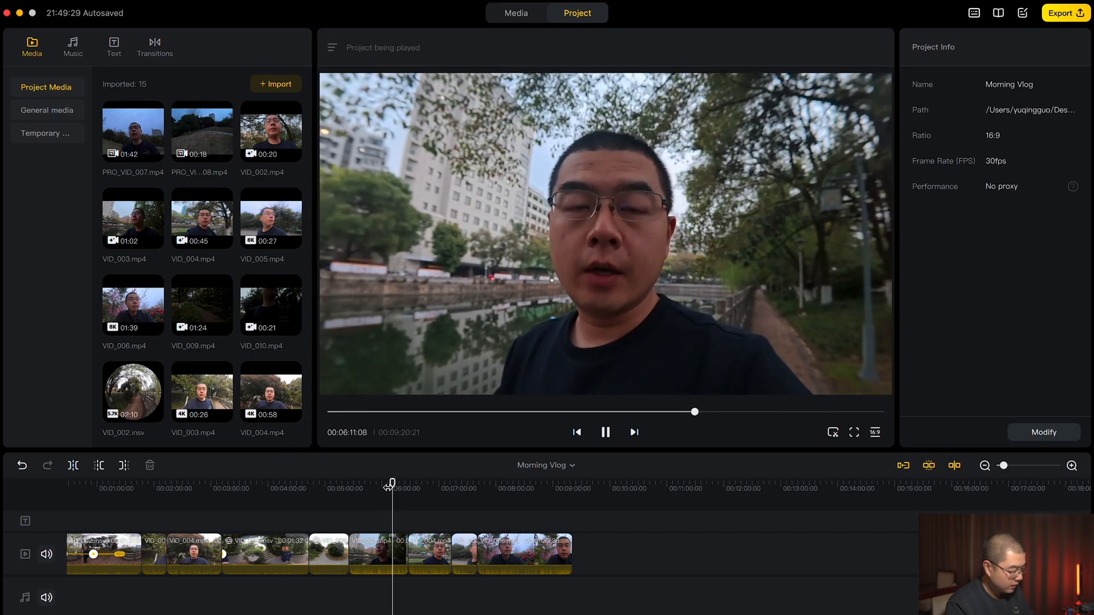
{"action": "left_click", "coordinate": [371, 489]}
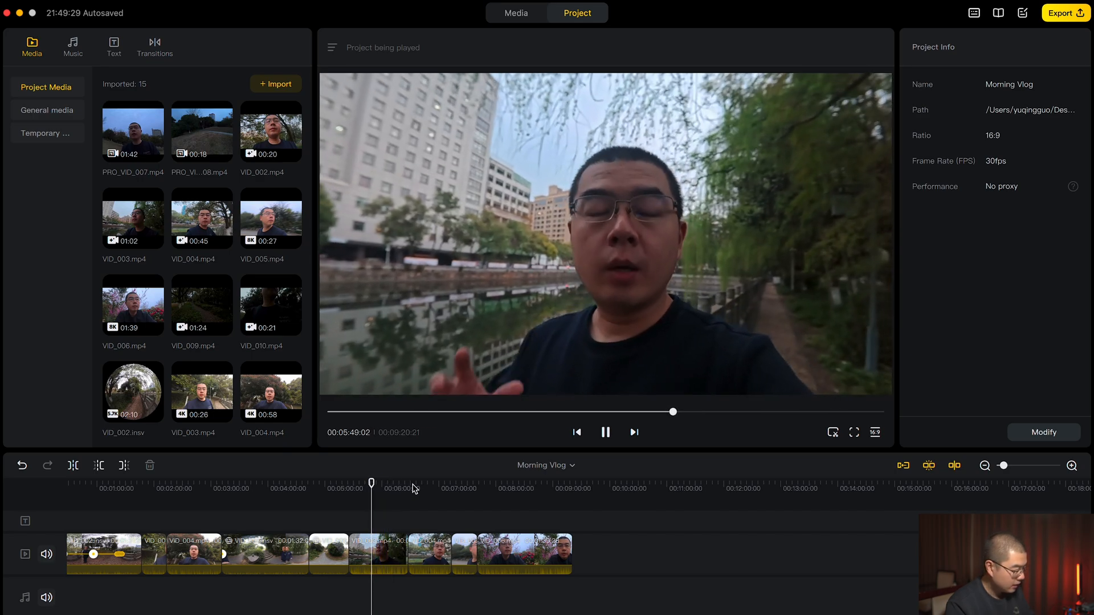
{"action": "key", "text": "space"}
{"action": "left_click", "coordinate": [376, 566]}
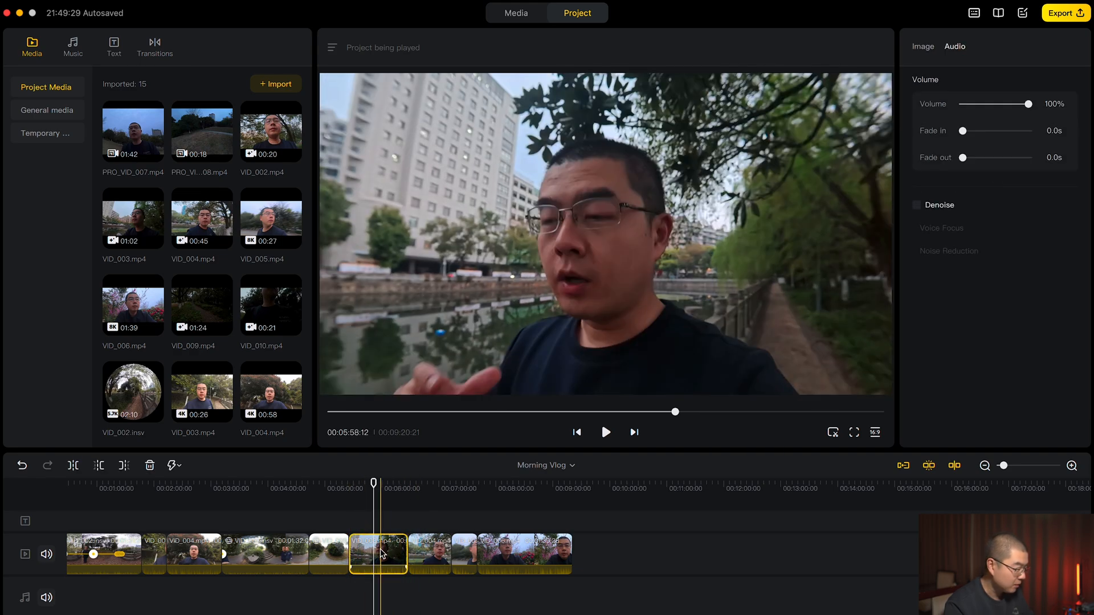
Review the newly added VID_004.mp4 and VID_005.mp4 clips by playing a short stretch of each.
{"action": "left_click", "coordinate": [430, 553]}
{"action": "key", "text": "space"}
{"action": "key", "text": "space"}
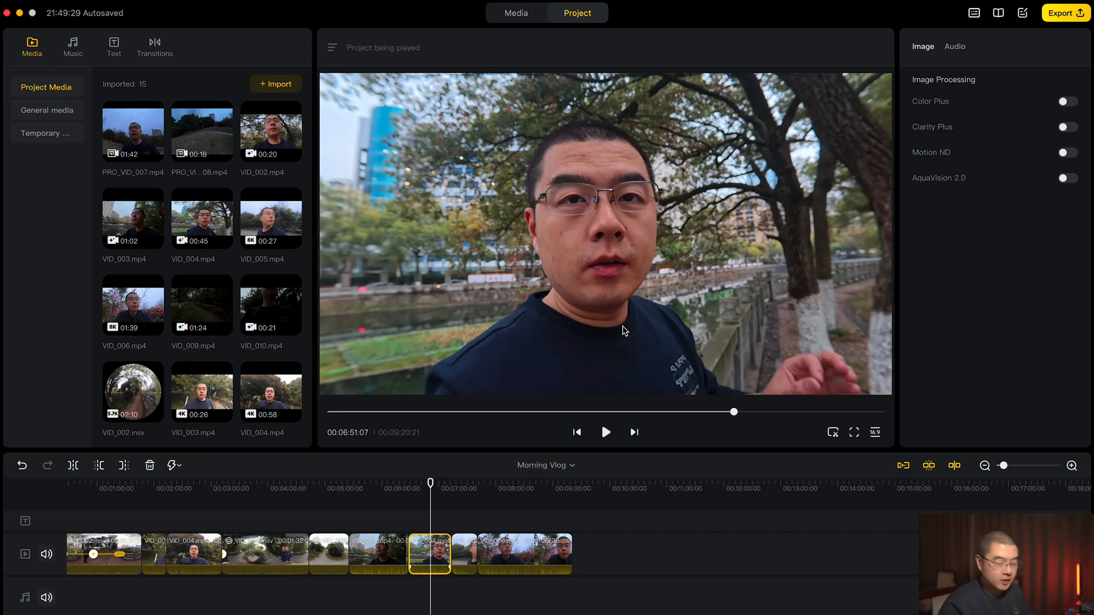
{"action": "left_click", "coordinate": [460, 488]}
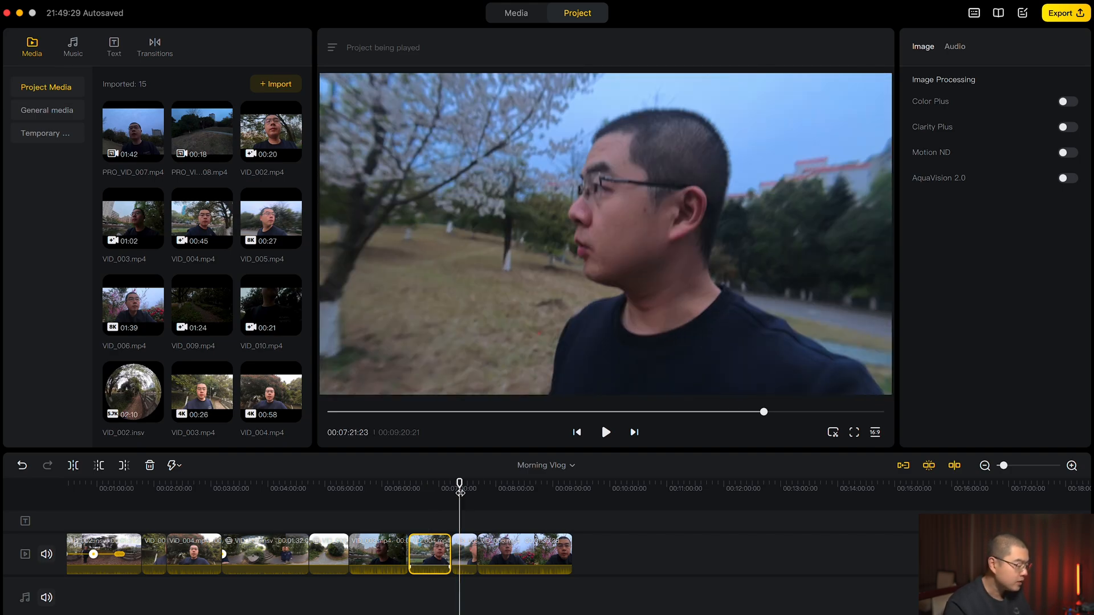
{"action": "left_click", "coordinate": [467, 498]}
{"action": "key", "text": "space"}
{"action": "key", "text": "space"}
Examine the VID_006.mp4 clip's picture in full screen and at several points between about 00:08:08 and 00:09:08.
{"action": "left_click", "coordinate": [495, 485]}
{"action": "left_click", "coordinate": [506, 484]}
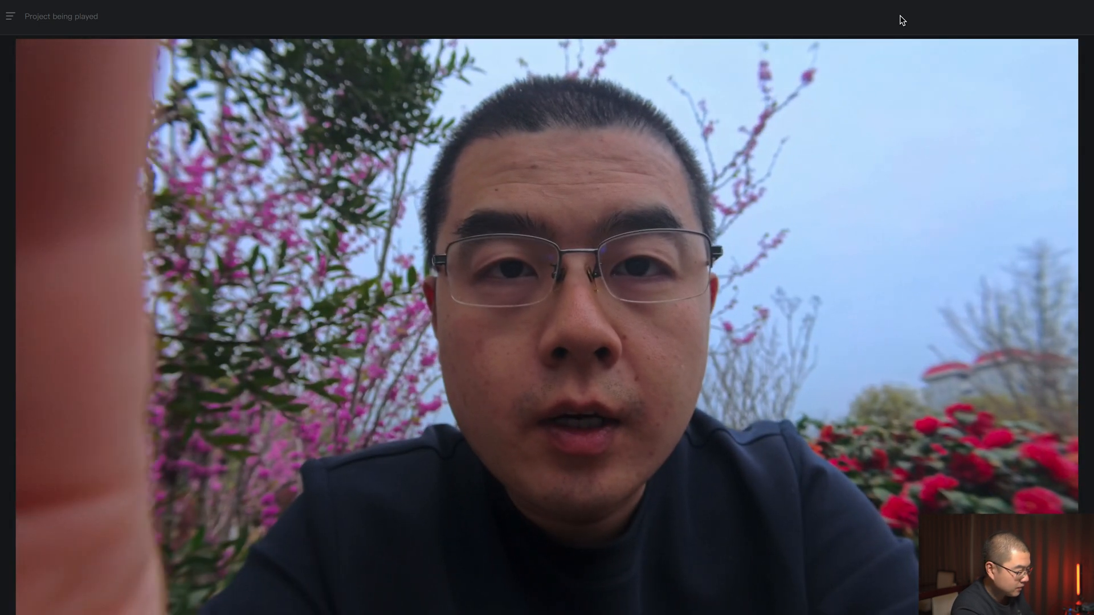
{"action": "key", "text": "Escape"}
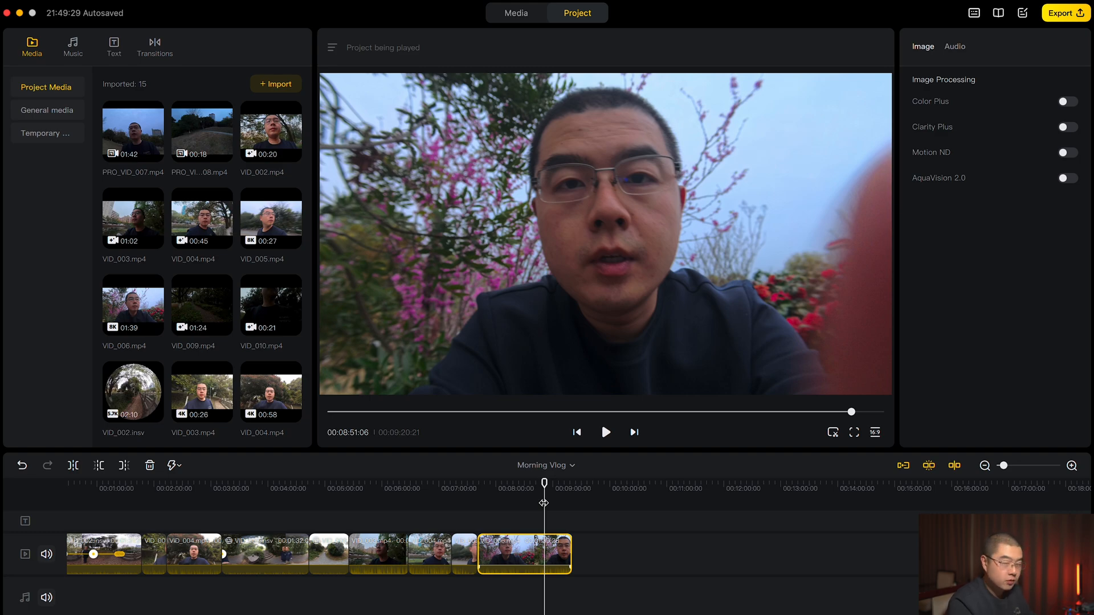
{"action": "left_click_drag", "start_coordinate": [543, 503], "coordinate": [525, 485]}
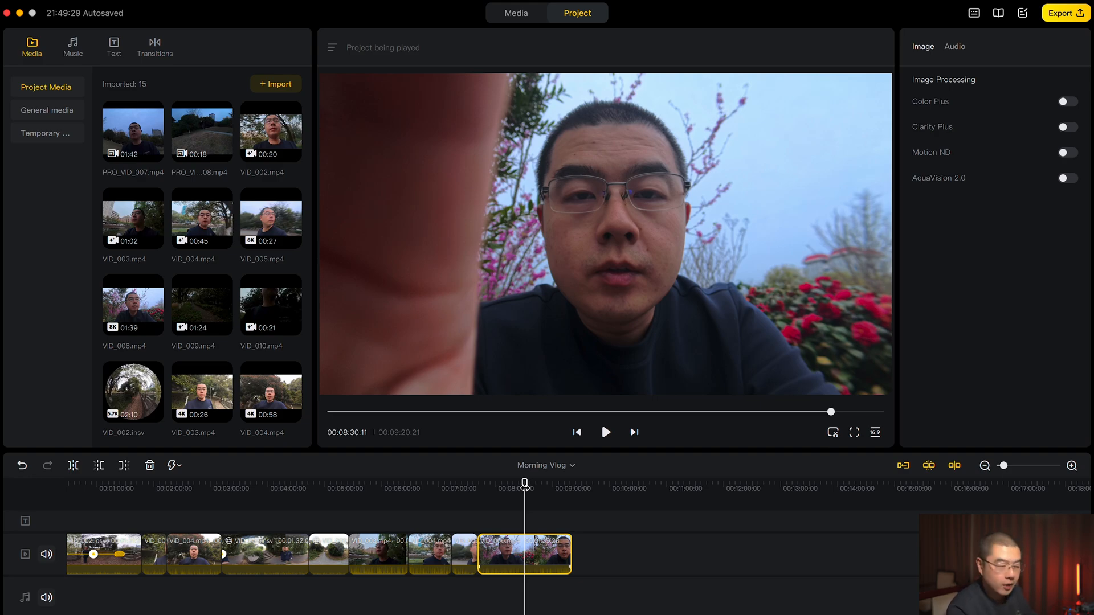
{"action": "left_click", "coordinate": [545, 504]}
{"action": "key", "text": "space"}
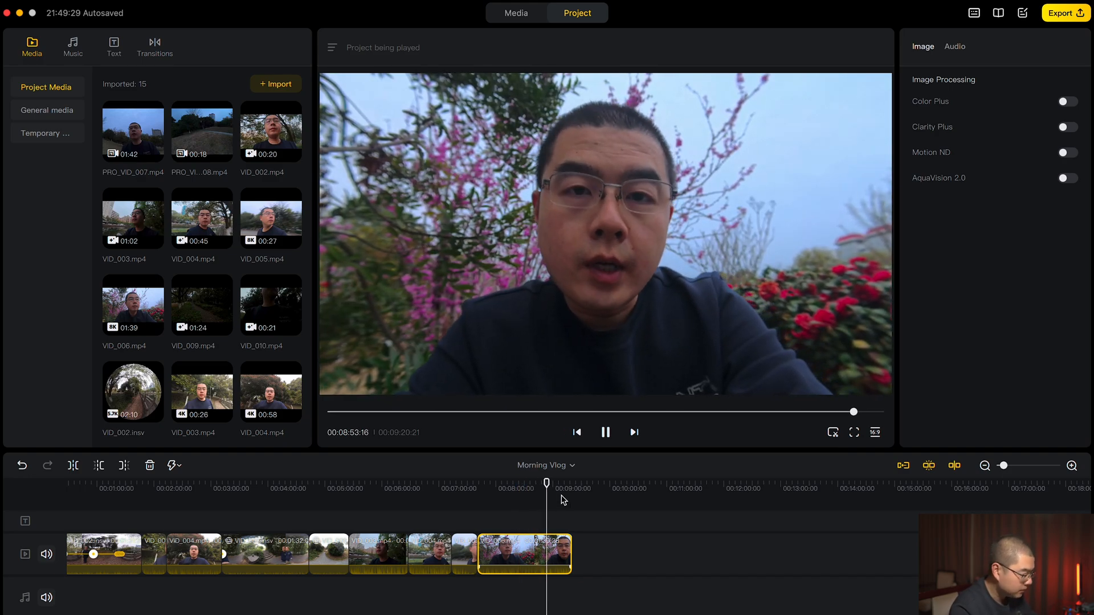
{"action": "left_click", "coordinate": [562, 491]}
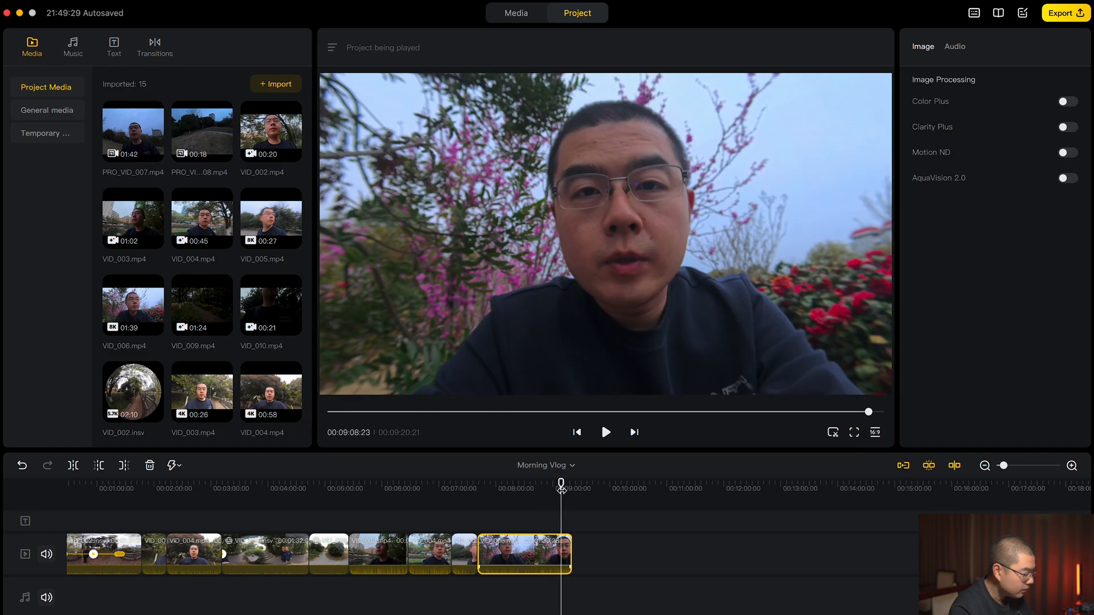
{"action": "key", "text": "space"}
{"action": "left_click", "coordinate": [526, 488]}
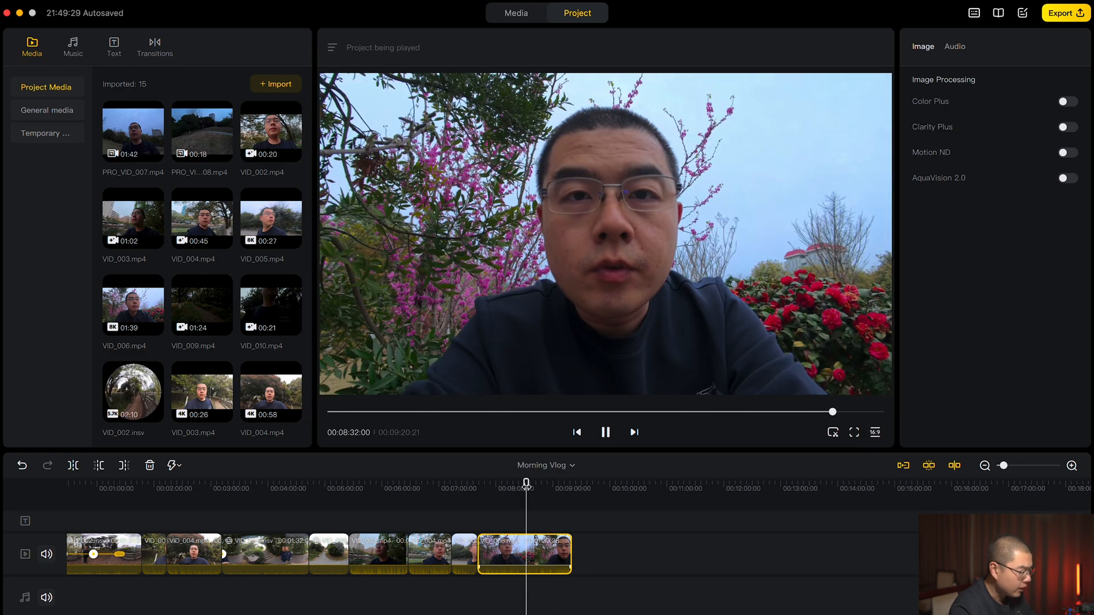
{"action": "left_click_drag", "start_coordinate": [526, 485], "coordinate": [504, 485]}
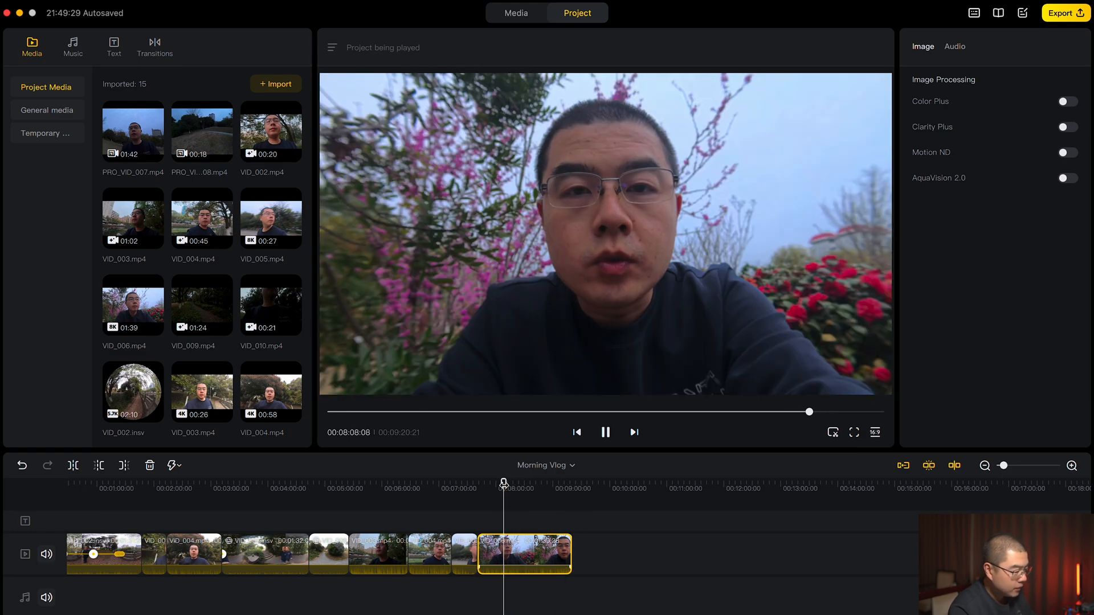
{"action": "key", "text": "space"}
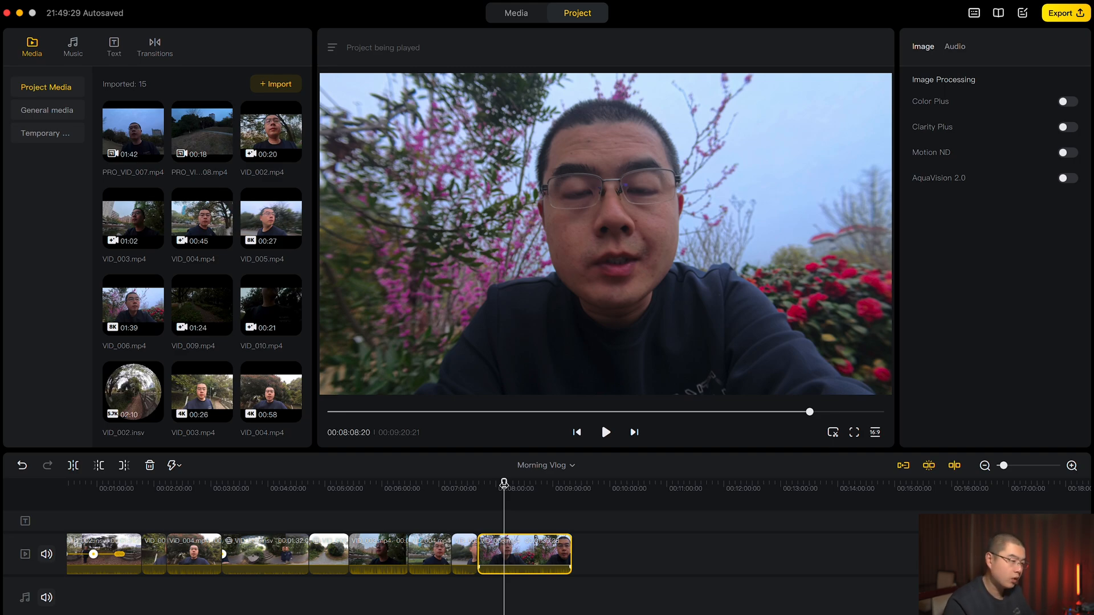
Open the export settings, enable Remove Grain, and set the resolution to 2160P – 3840 x 2160 with a 200 Mbps bitrate.
{"action": "left_click", "coordinate": [1064, 13]}
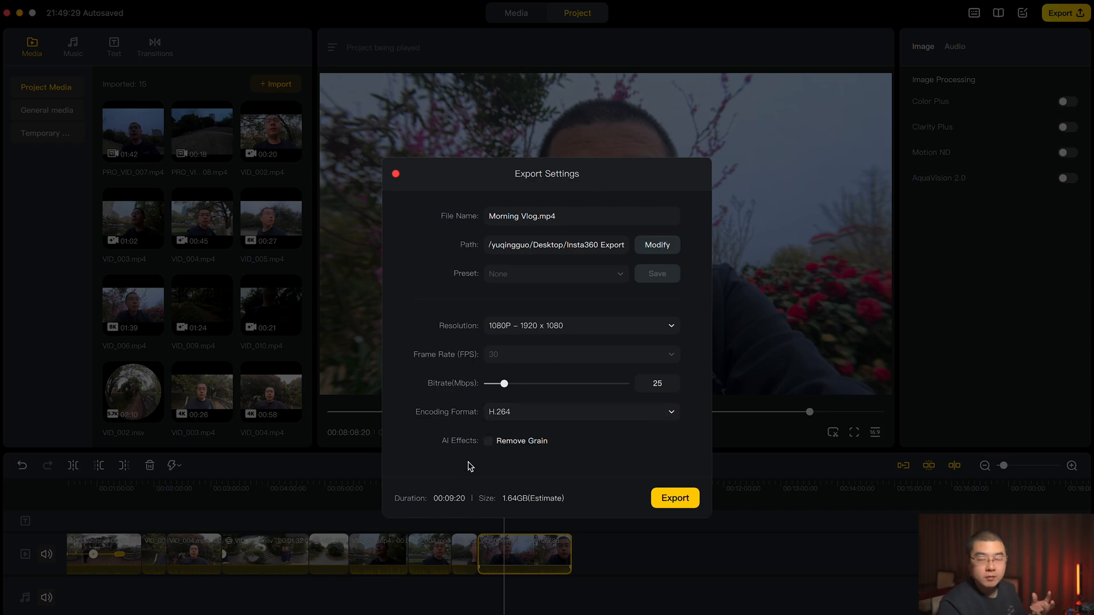
{"action": "left_click", "coordinate": [489, 441]}
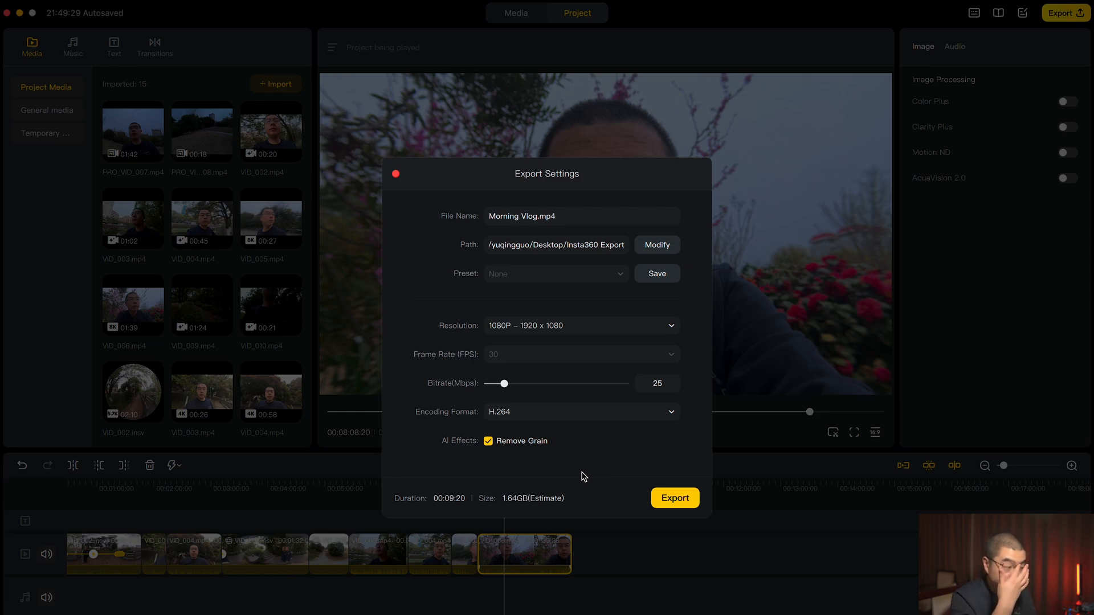
{"action": "left_click", "coordinate": [550, 330]}
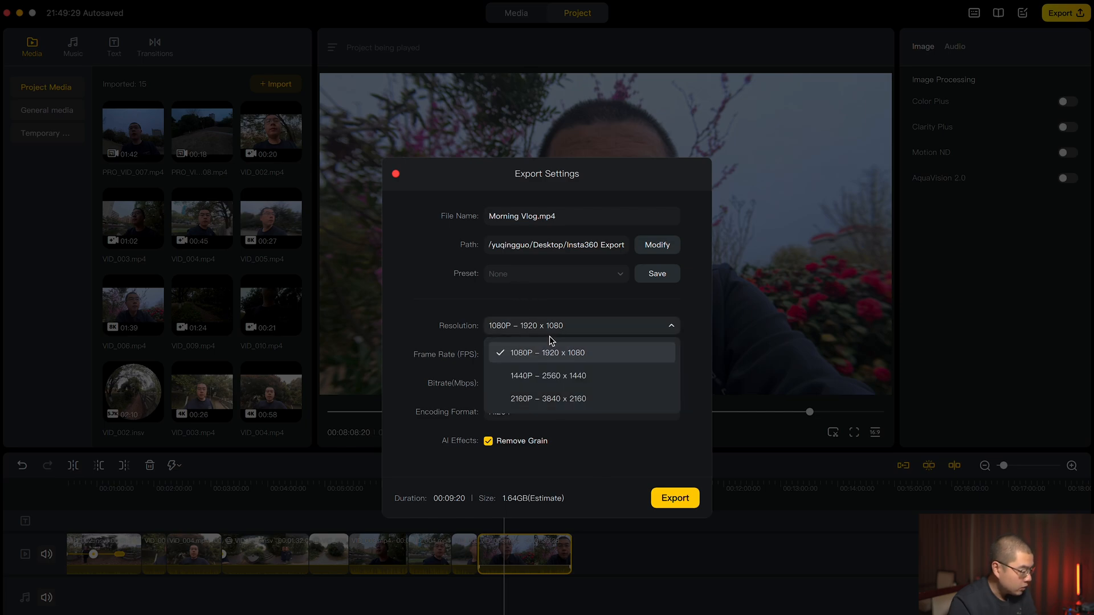
{"action": "left_click", "coordinate": [576, 398]}
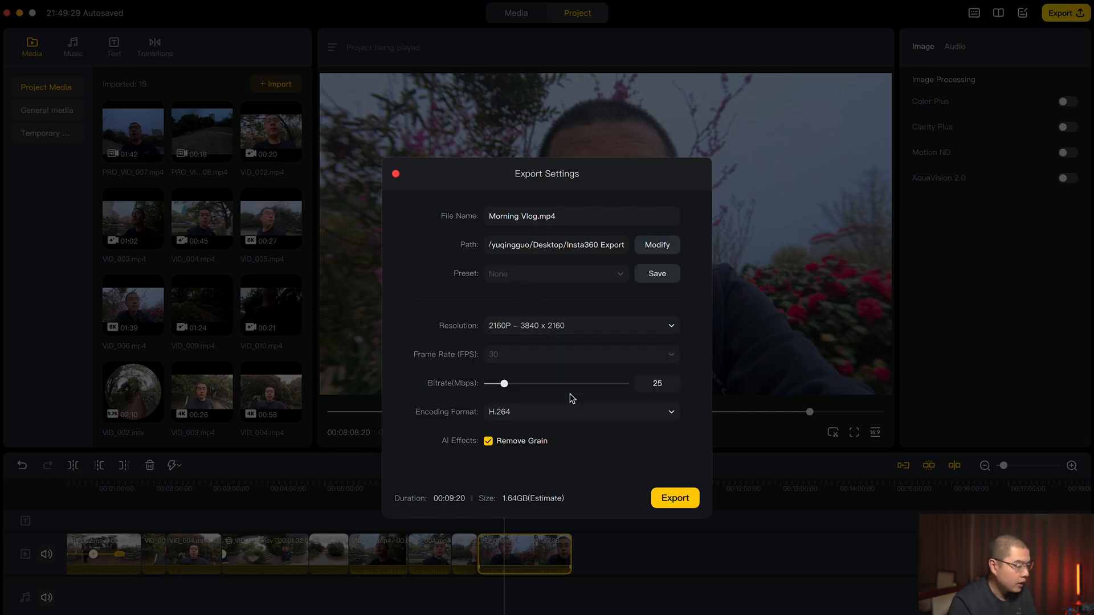
{"action": "left_click_drag", "start_coordinate": [504, 384], "coordinate": [720, 384]}
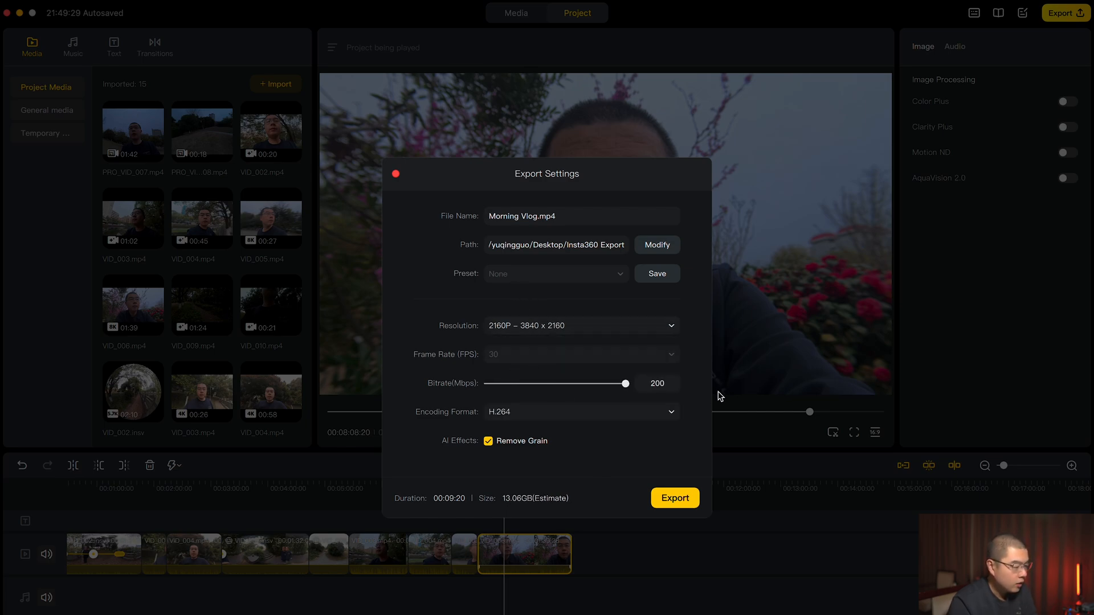
Try ProRes 422 and H.265 as the export encoding format, and settle on ProRes 422.
{"action": "left_click", "coordinate": [633, 416]}
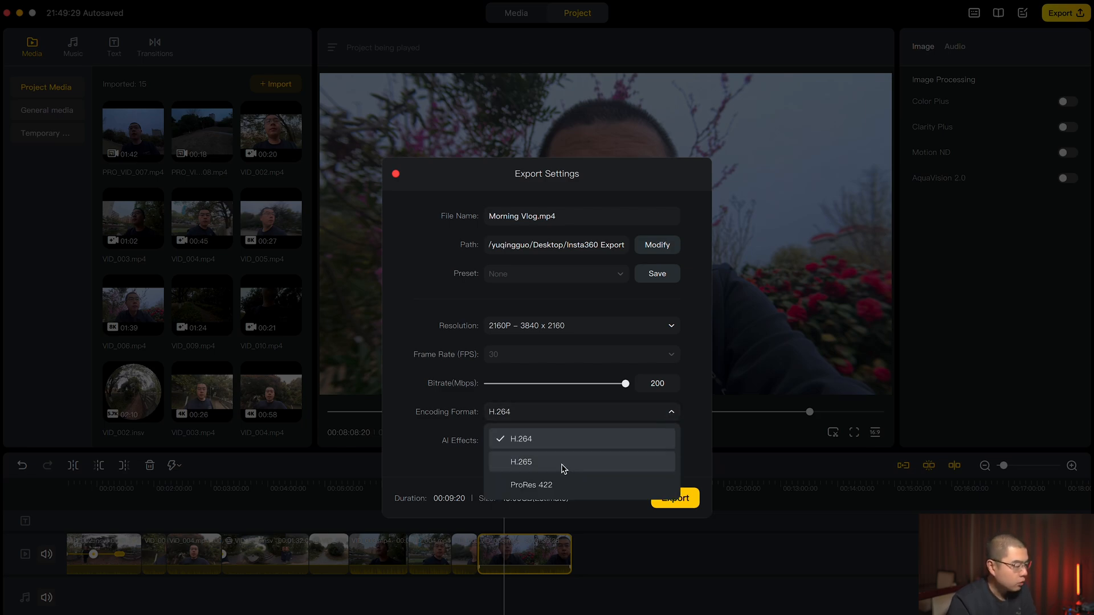
{"action": "left_click", "coordinate": [556, 484]}
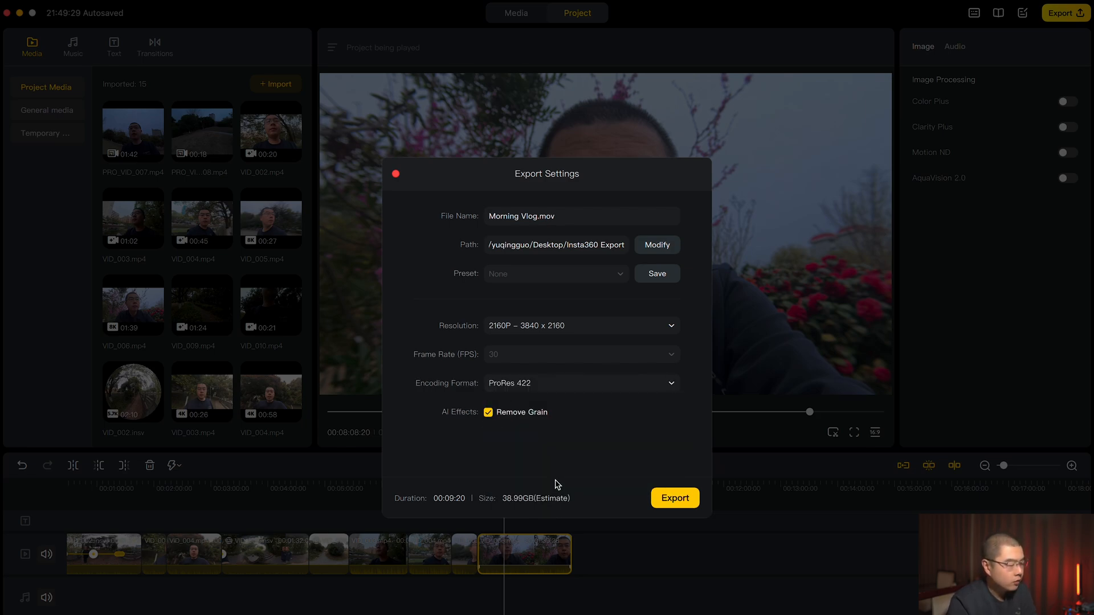
{"action": "left_click", "coordinate": [569, 386]}
{"action": "left_click", "coordinate": [562, 432]}
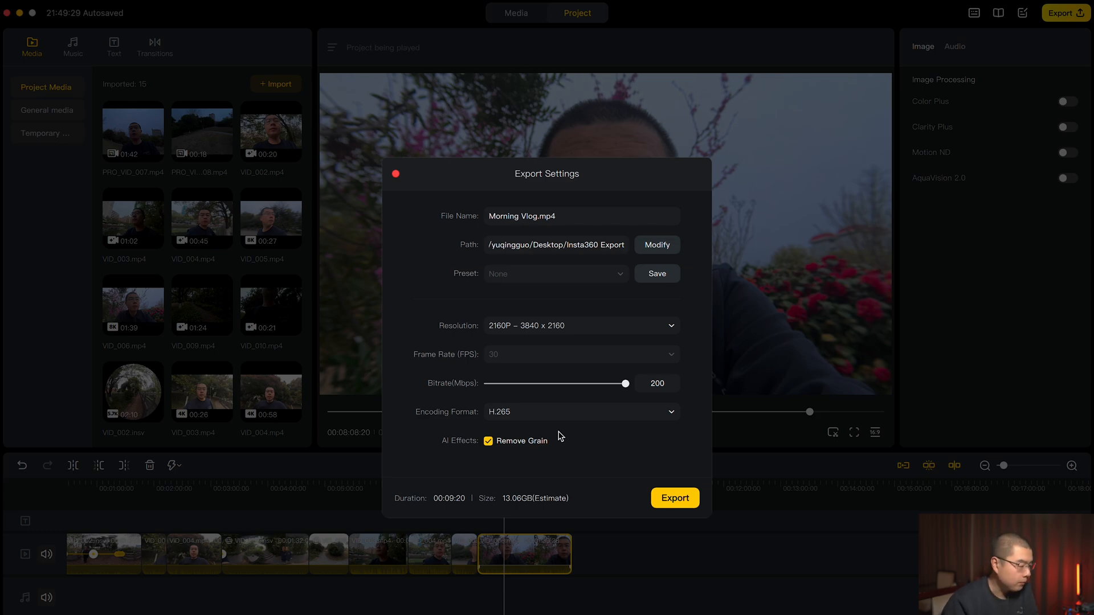
{"action": "left_click", "coordinate": [600, 406]}
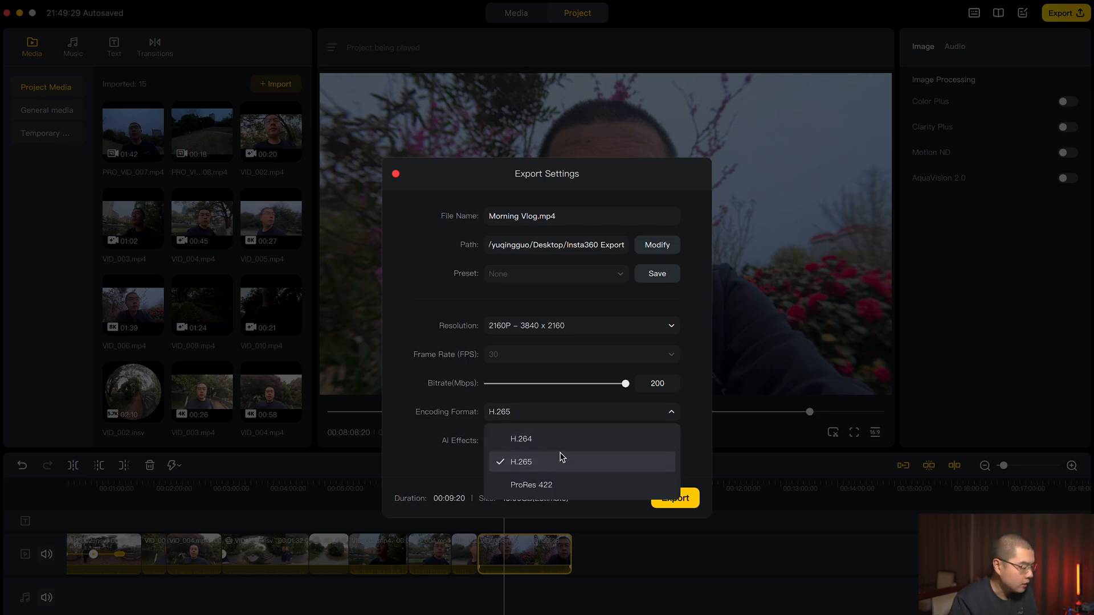
{"action": "left_click", "coordinate": [545, 485]}
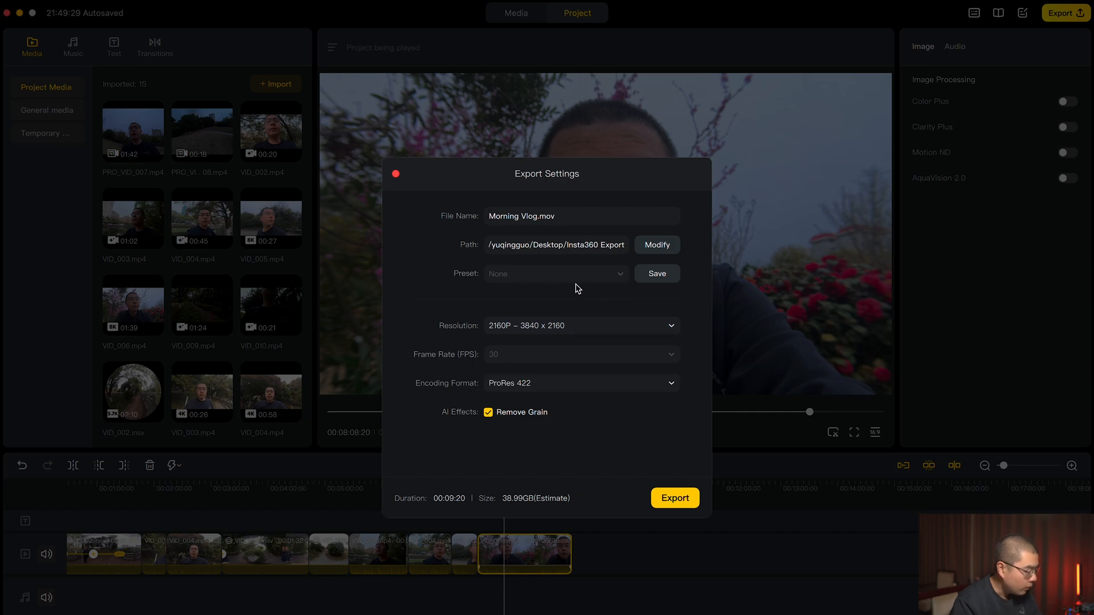
Save the current export settings as a preset named 4K ProRes.
{"action": "left_click", "coordinate": [657, 279]}
{"action": "left_click_drag", "start_coordinate": [555, 336], "coordinate": [323, 342]}
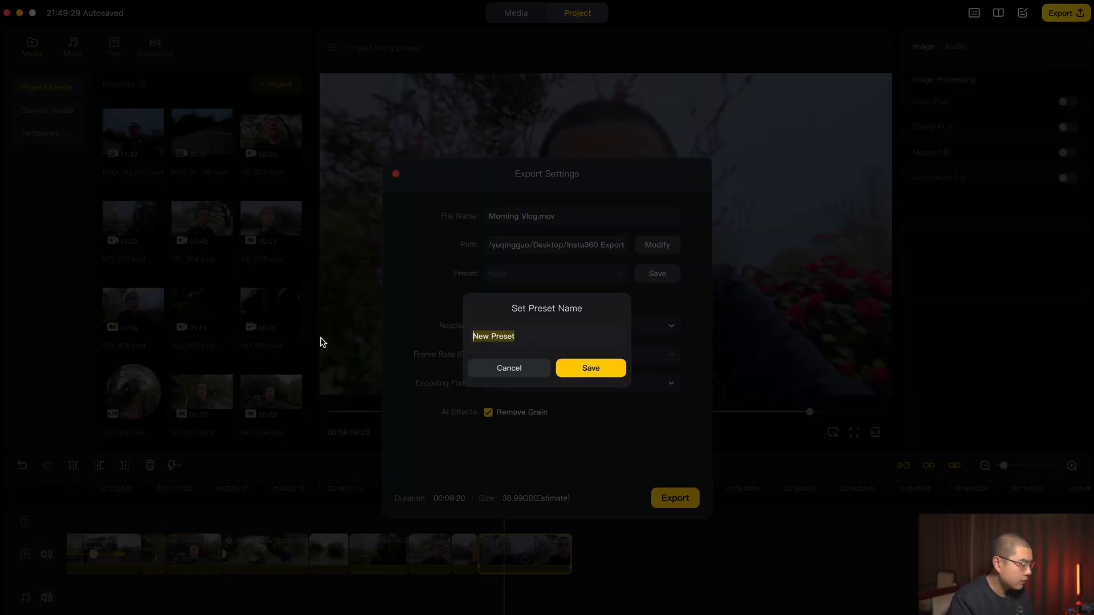
{"action": "type", "text": "4K Pro"}
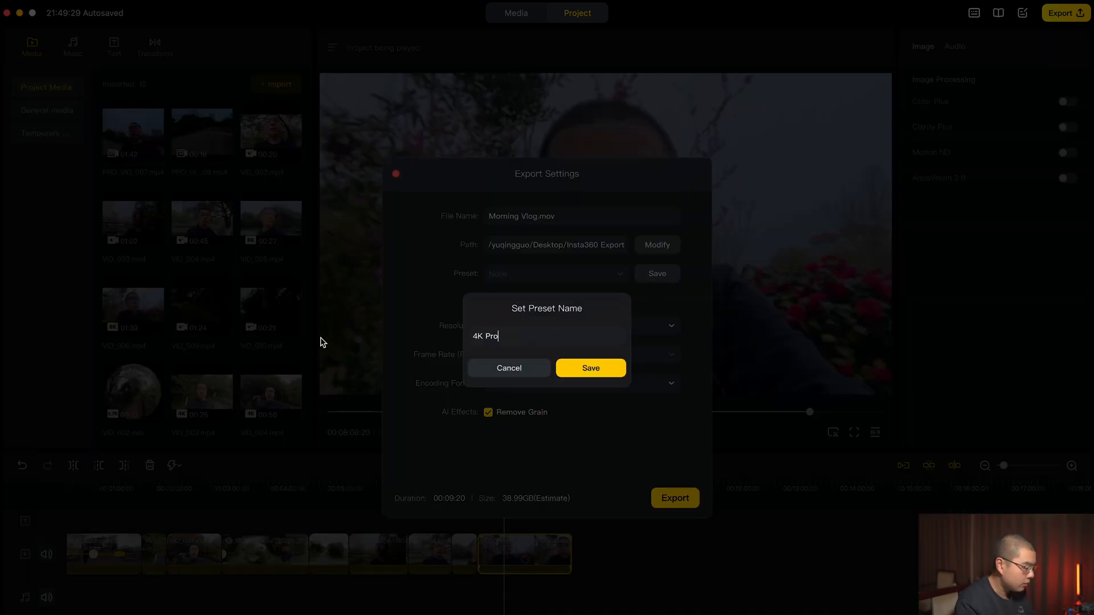
{"action": "type", "text": "Res"}
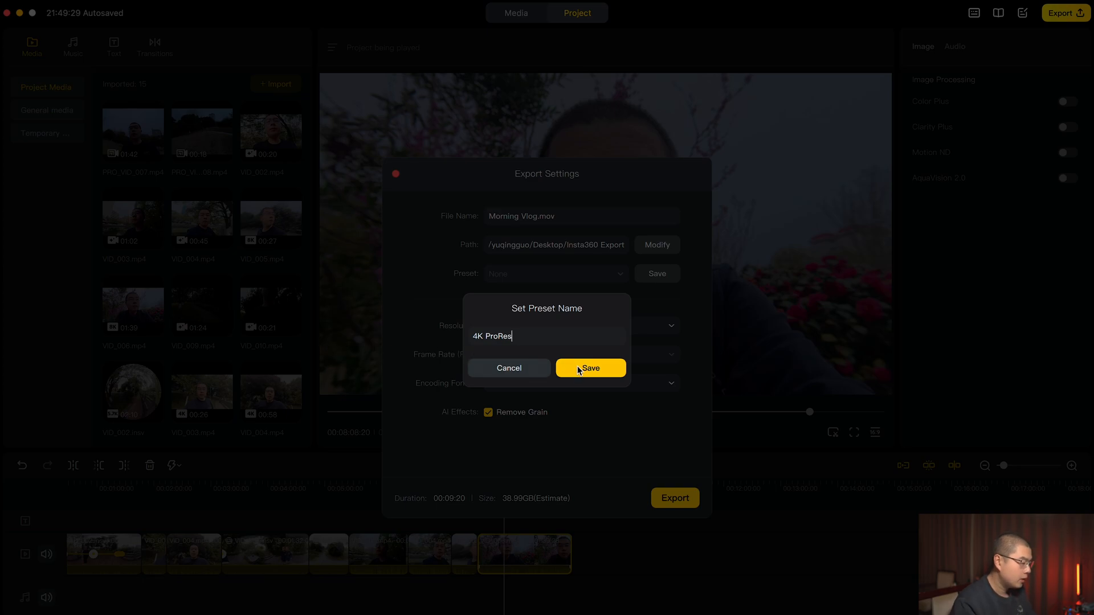
{"action": "left_click", "coordinate": [591, 368]}
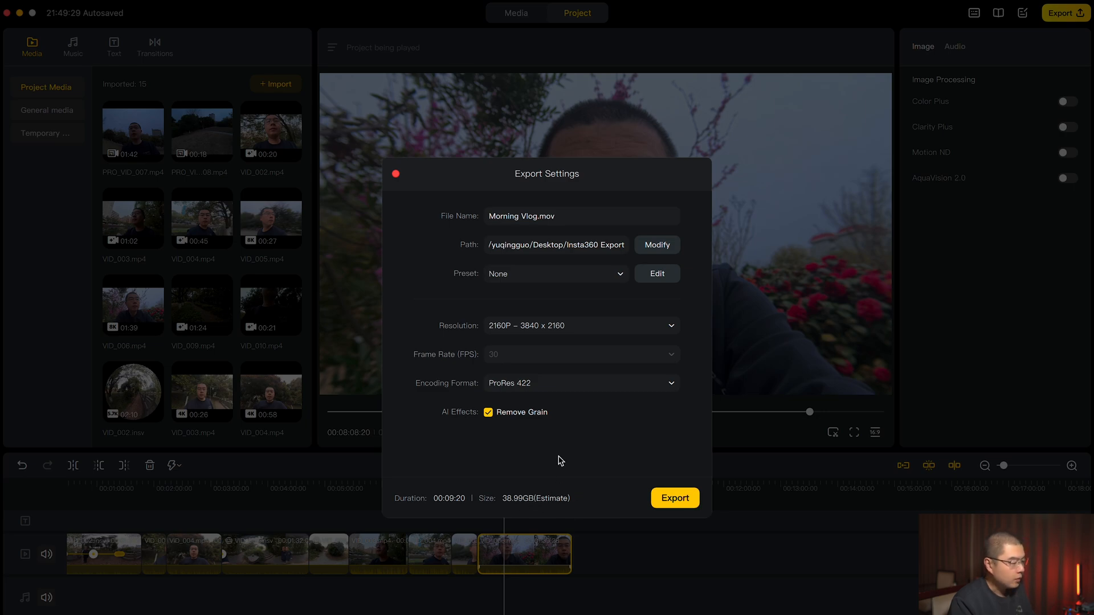
Set the export encoding format to H.265 and lower the bitrate to 40 Mbps.
{"action": "left_click", "coordinate": [587, 387]}
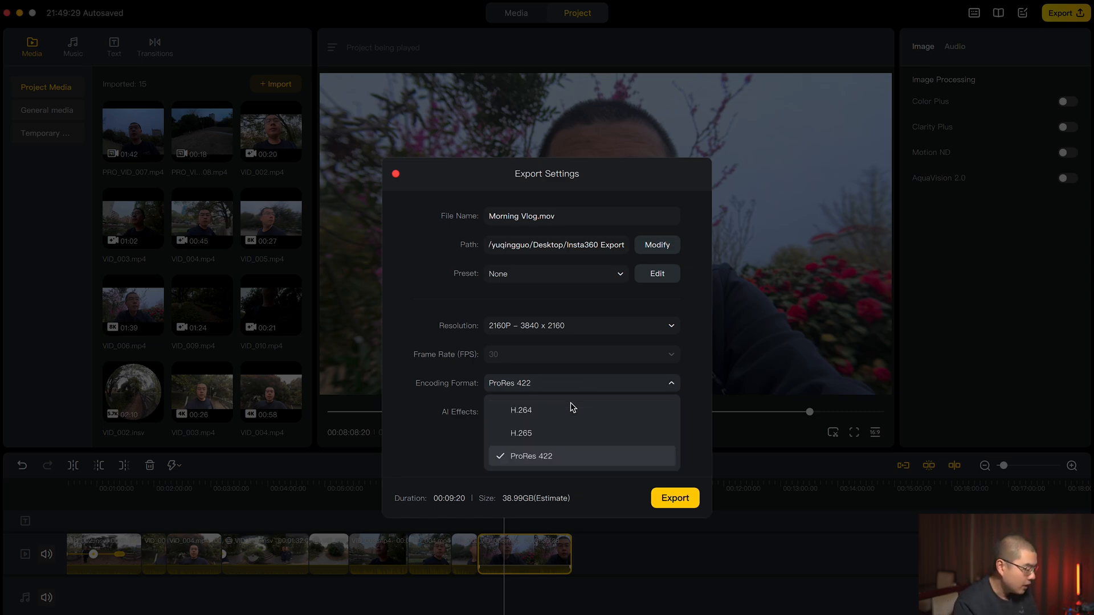
{"action": "left_click", "coordinate": [552, 432]}
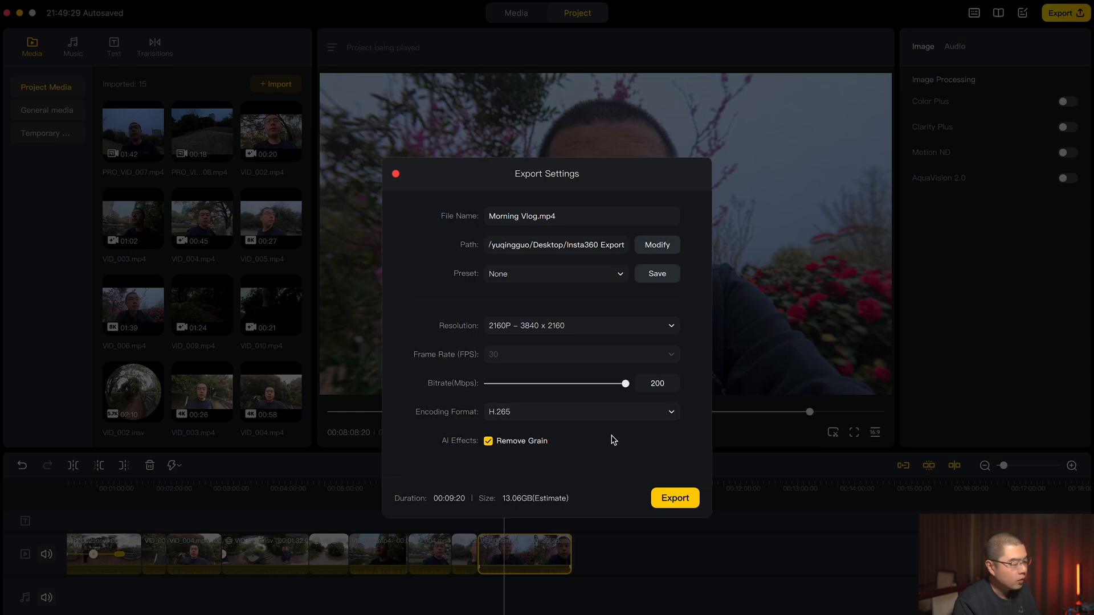
{"action": "left_click_drag", "start_coordinate": [626, 389], "coordinate": [516, 388]}
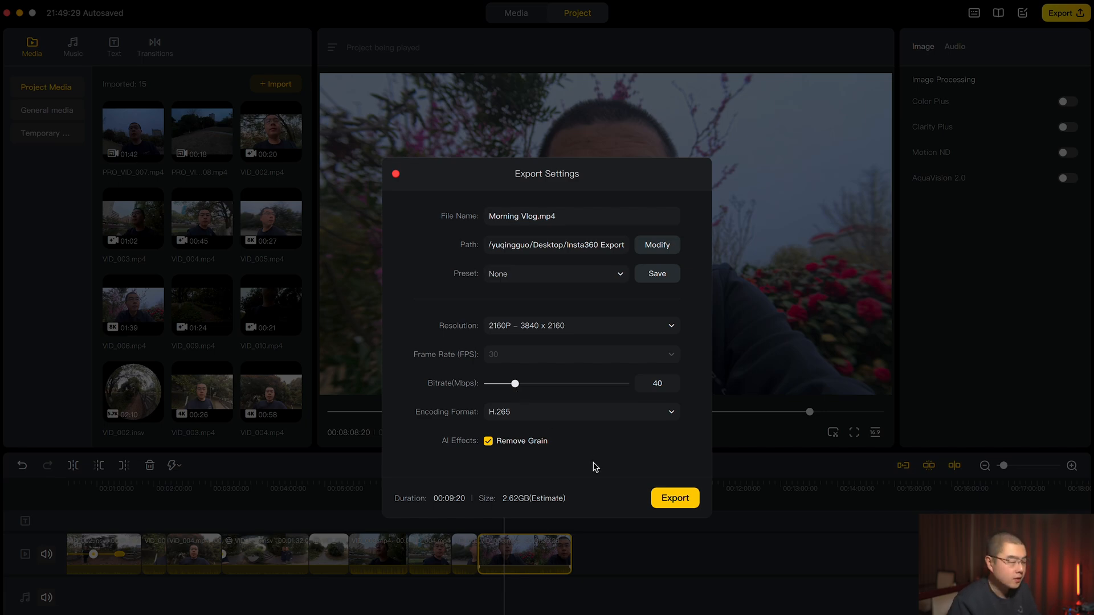
Switch the export encoding format to ProRes 422 for comparison and return it to H.265.
{"action": "left_click", "coordinate": [581, 413]}
{"action": "left_click", "coordinate": [551, 485]}
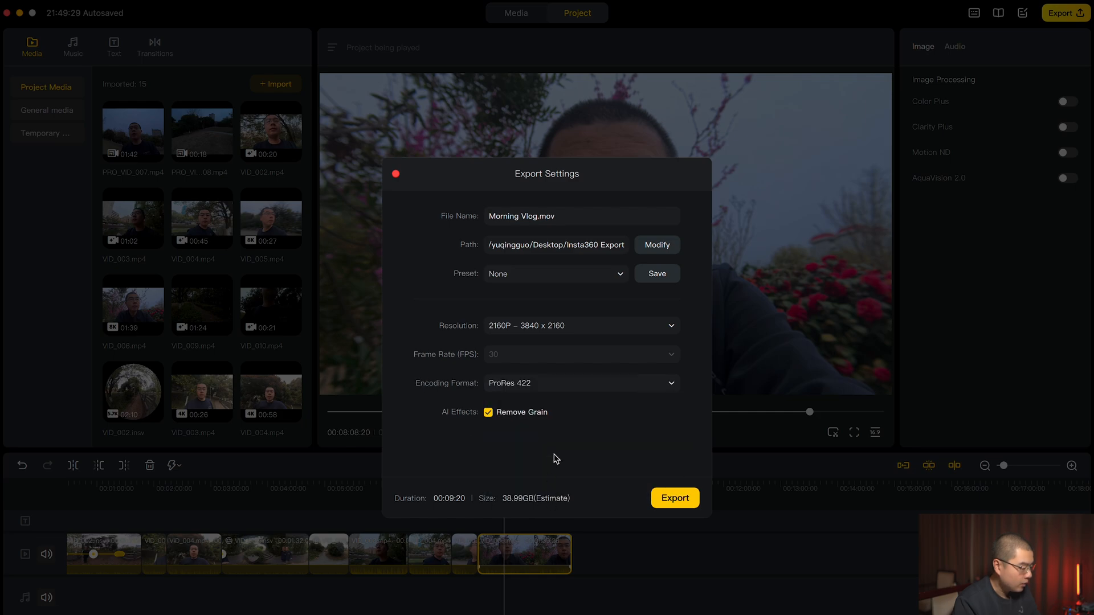
{"action": "left_click", "coordinate": [549, 388]}
{"action": "left_click", "coordinate": [542, 428]}
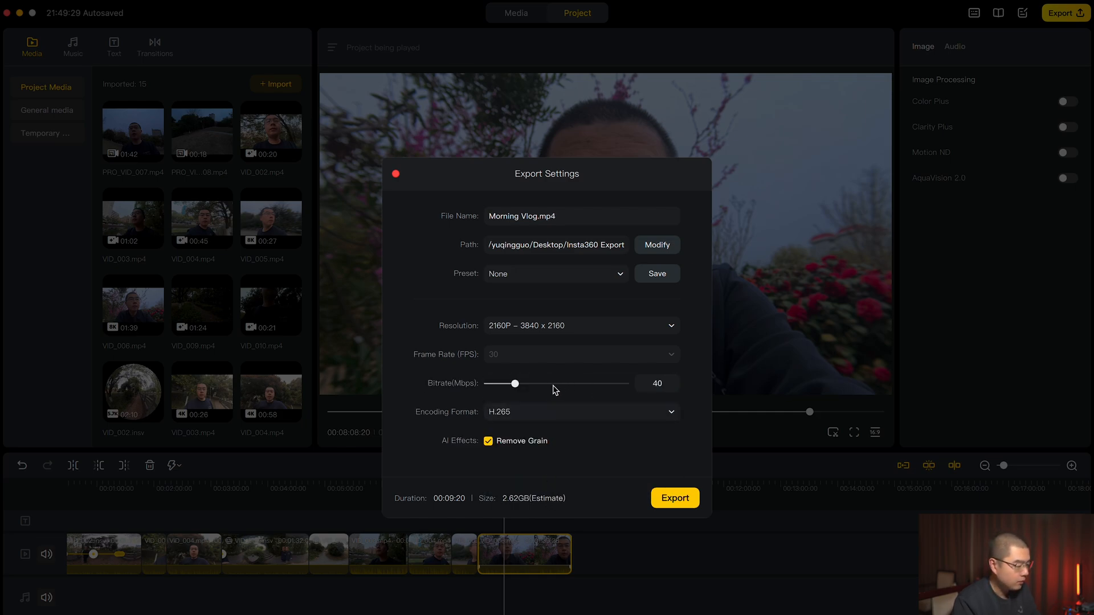
Reselect 2160P resolution and H.265 encoding, then close the export settings without exporting.
{"action": "left_click", "coordinate": [558, 336]}
{"action": "left_click", "coordinate": [545, 395]}
{"action": "left_click", "coordinate": [540, 411]}
{"action": "left_click", "coordinate": [531, 439]}
{"action": "left_click", "coordinate": [539, 413]}
{"action": "left_click", "coordinate": [529, 459]}
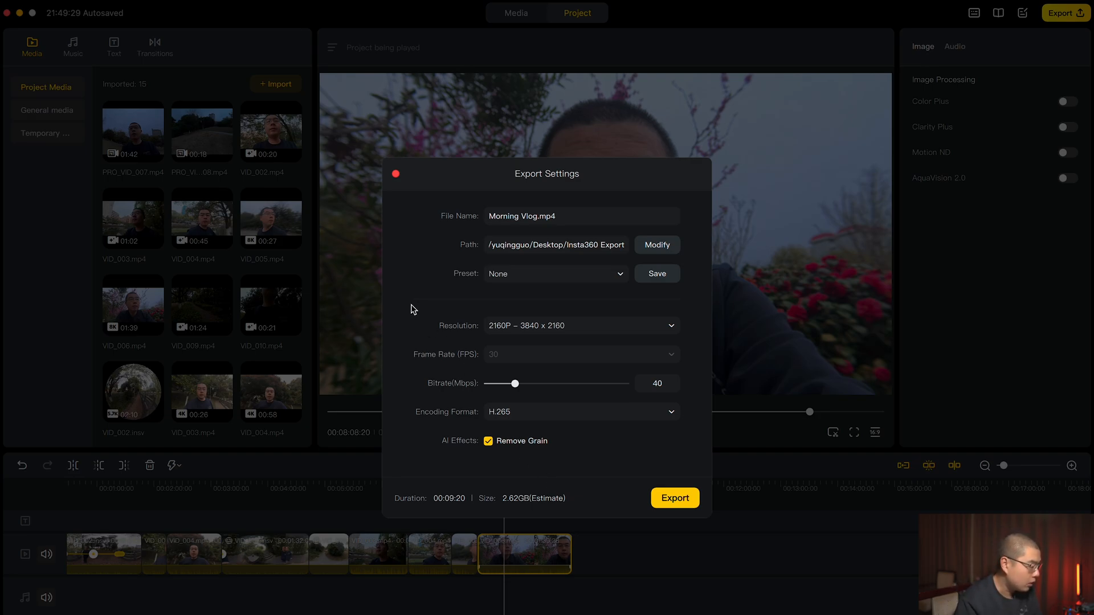
{"action": "left_click", "coordinate": [396, 174]}
Add the VLOG text template at 00:02:57:16 and shift it slightly to X position −4.
{"action": "left_click", "coordinate": [209, 503]}
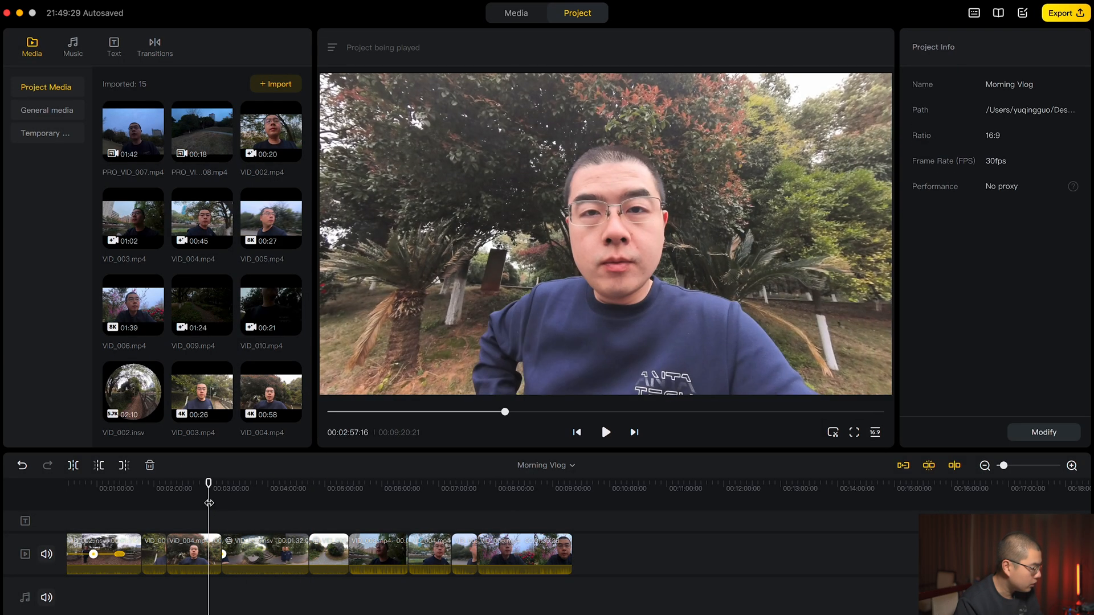
{"action": "left_click", "coordinate": [114, 47]}
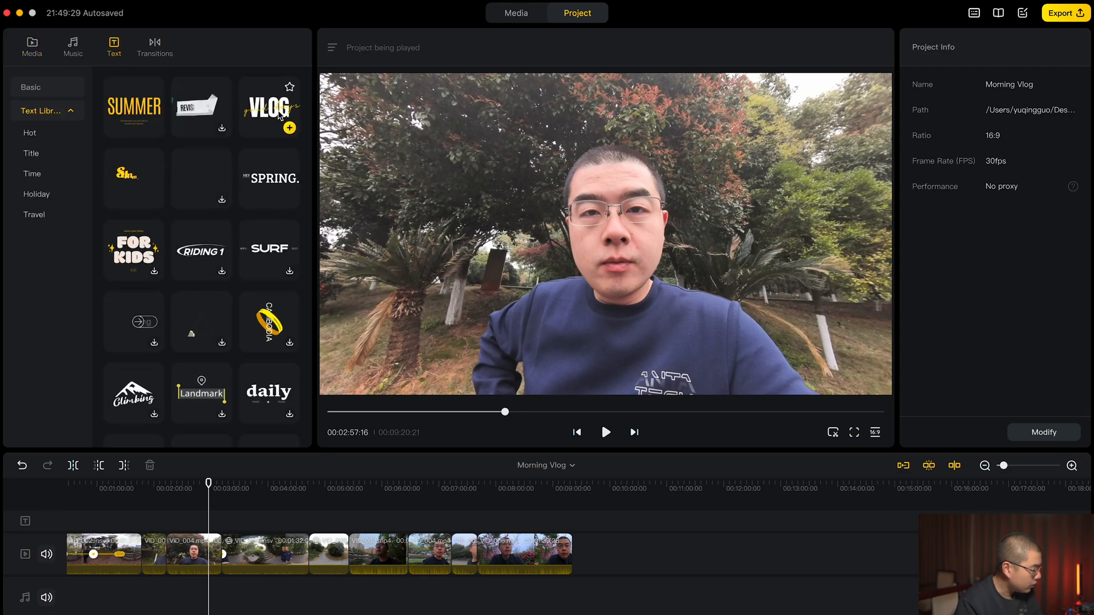
{"action": "left_click", "coordinate": [289, 128]}
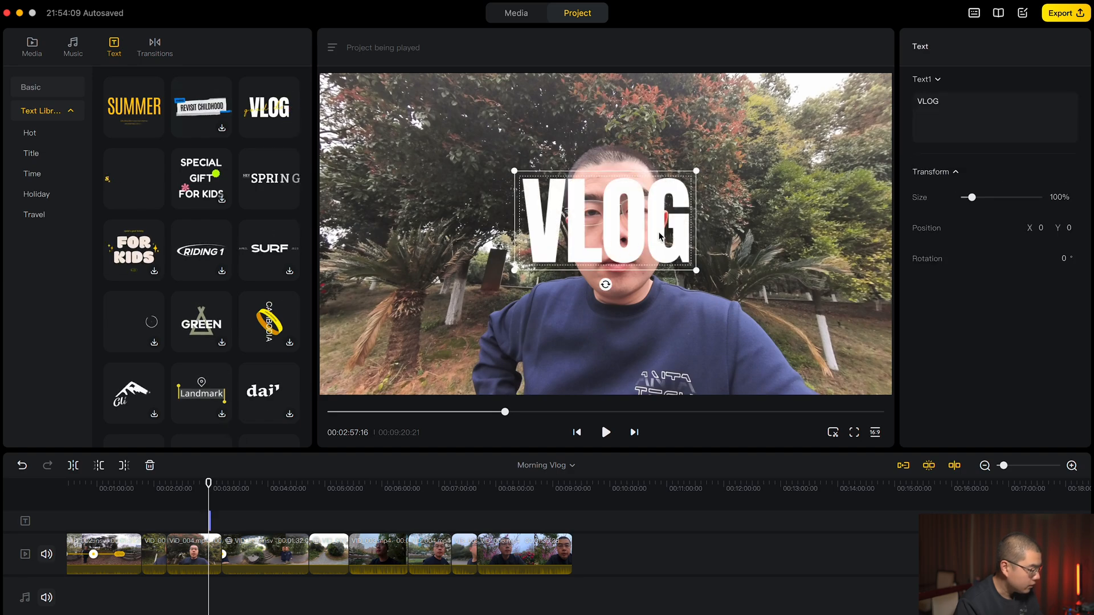
{"action": "left_click_drag", "start_coordinate": [615, 227], "coordinate": [614, 227]}
Replace the title's wording with Insta360 Studio and reduce its size to 87%.
{"action": "double_click", "coordinate": [968, 102]}
{"action": "type", "text": "Insta"}
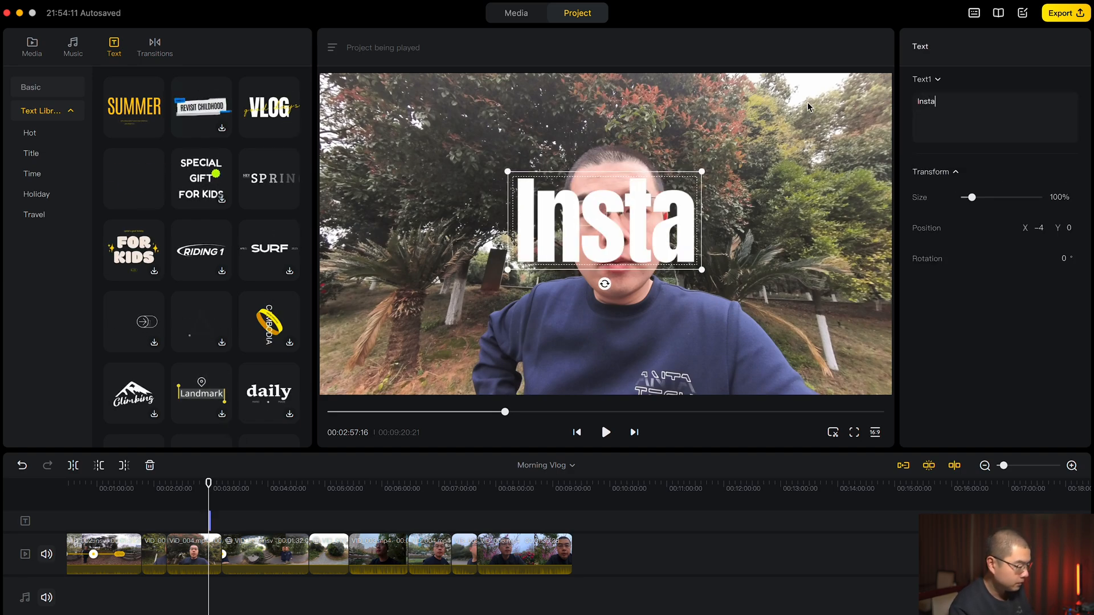
{"action": "type", "text": "360 Studio"}
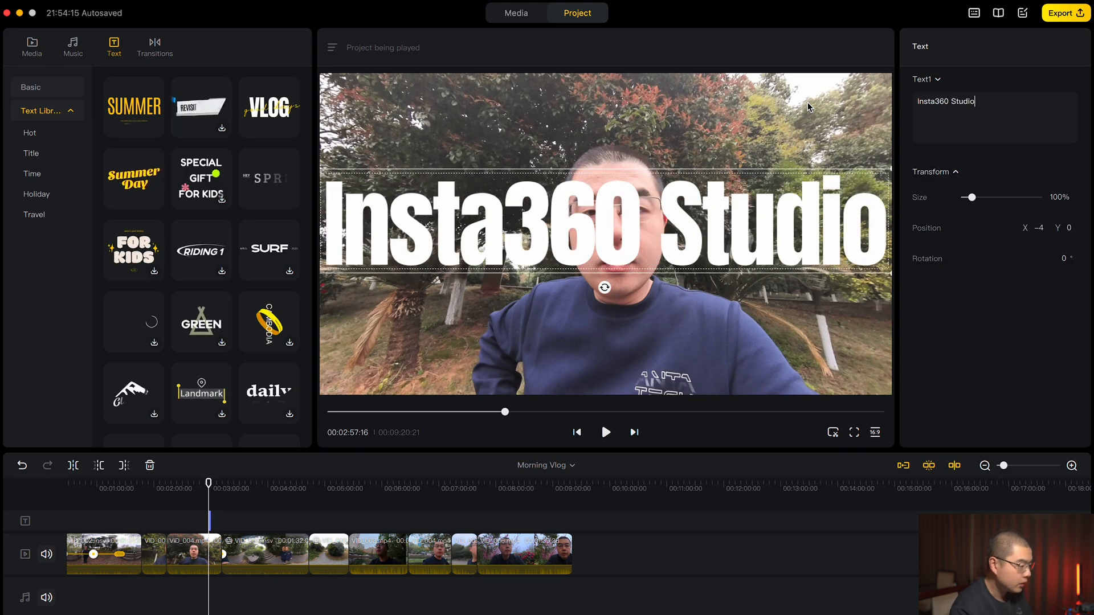
{"action": "left_click_drag", "start_coordinate": [972, 198], "coordinate": [971, 197]}
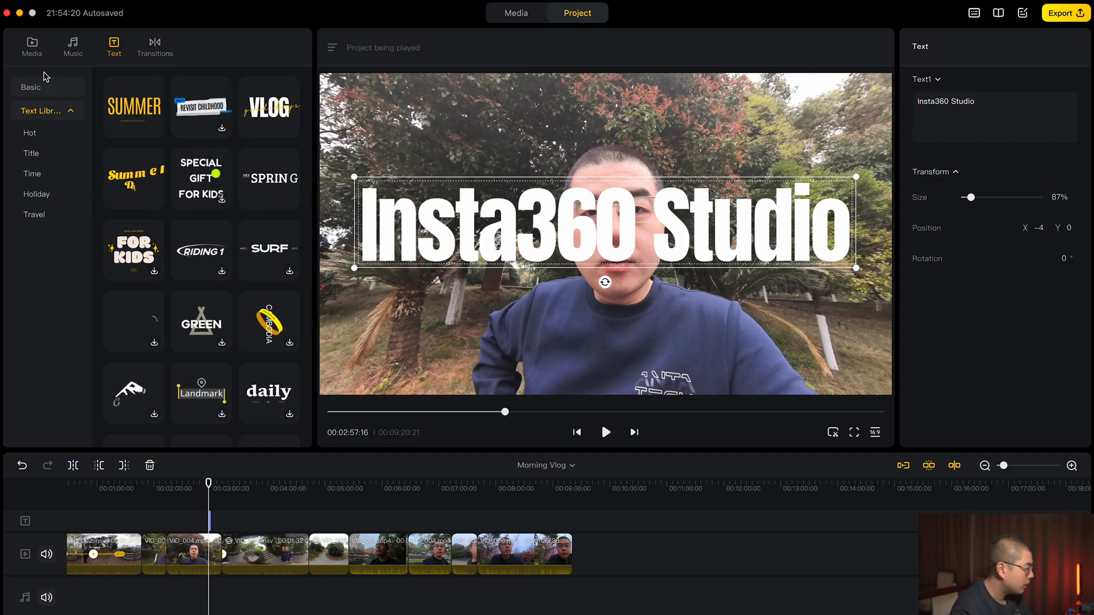
Browse the Title text templates, then apply the Spin Right transition at the cut before the VID_004.mp4 clip.
{"action": "left_click", "coordinate": [32, 153]}
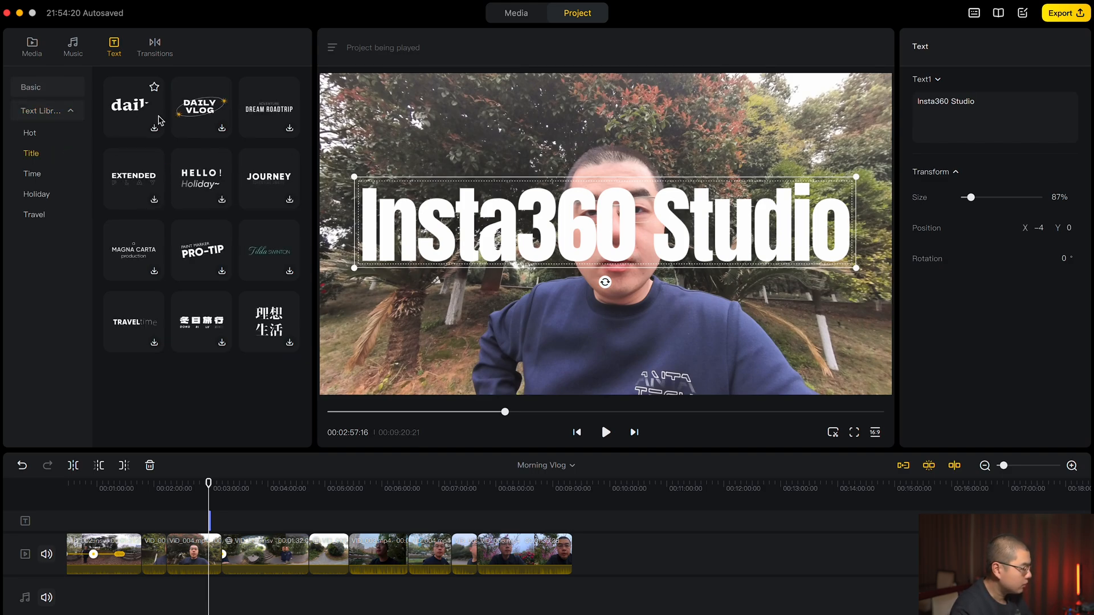
{"action": "left_click", "coordinate": [160, 54]}
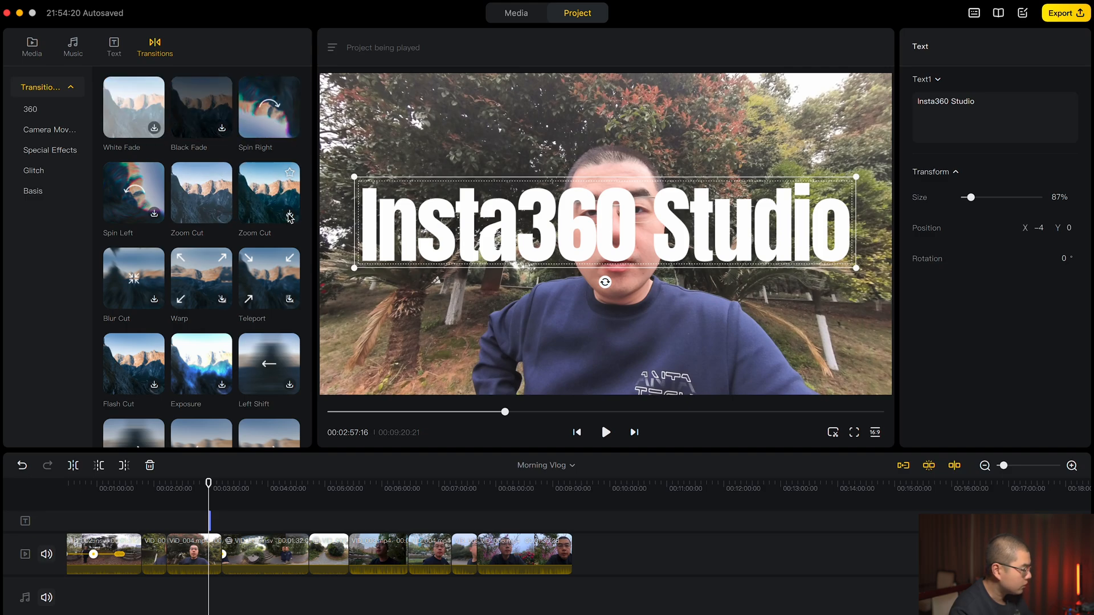
{"action": "left_click_drag", "start_coordinate": [268, 119], "coordinate": [182, 559]}
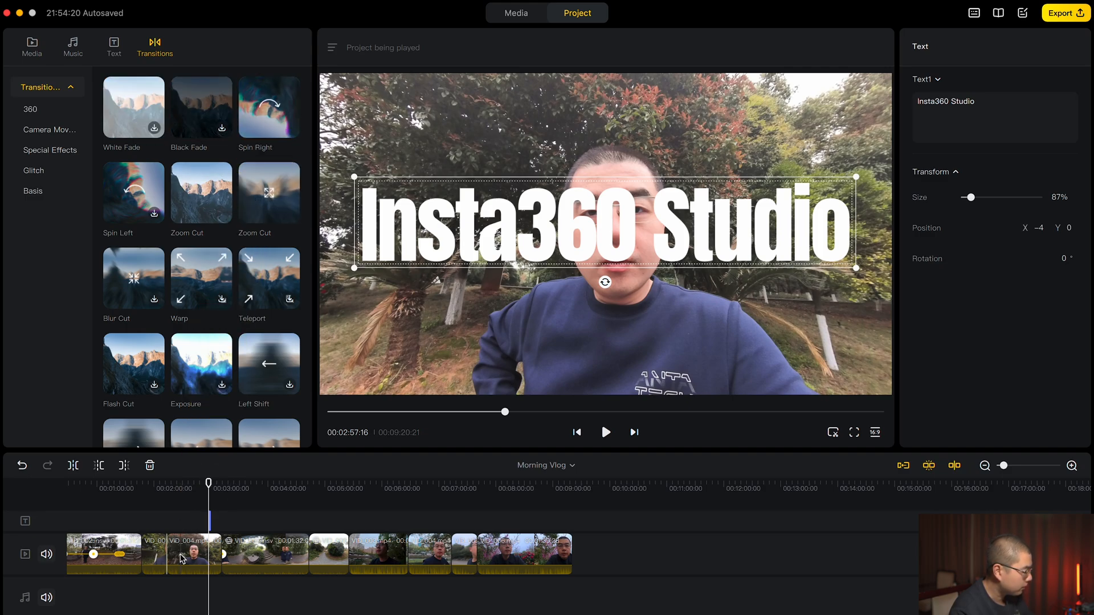
Play through the Spin Right transition around 00:02:13 several times, and view the 360 transitions category.
{"action": "left_click", "coordinate": [164, 495]}
{"action": "key", "text": "space"}
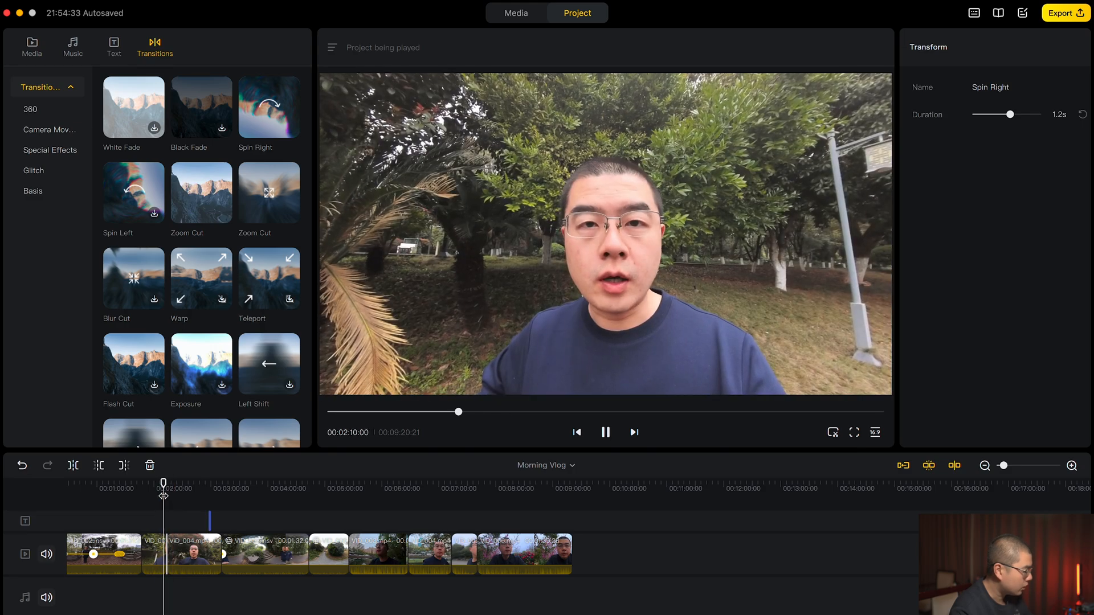
{"action": "left_click_drag", "start_coordinate": [164, 496], "coordinate": [165, 496]}
{"action": "key", "text": "space"}
{"action": "key", "text": "space"}
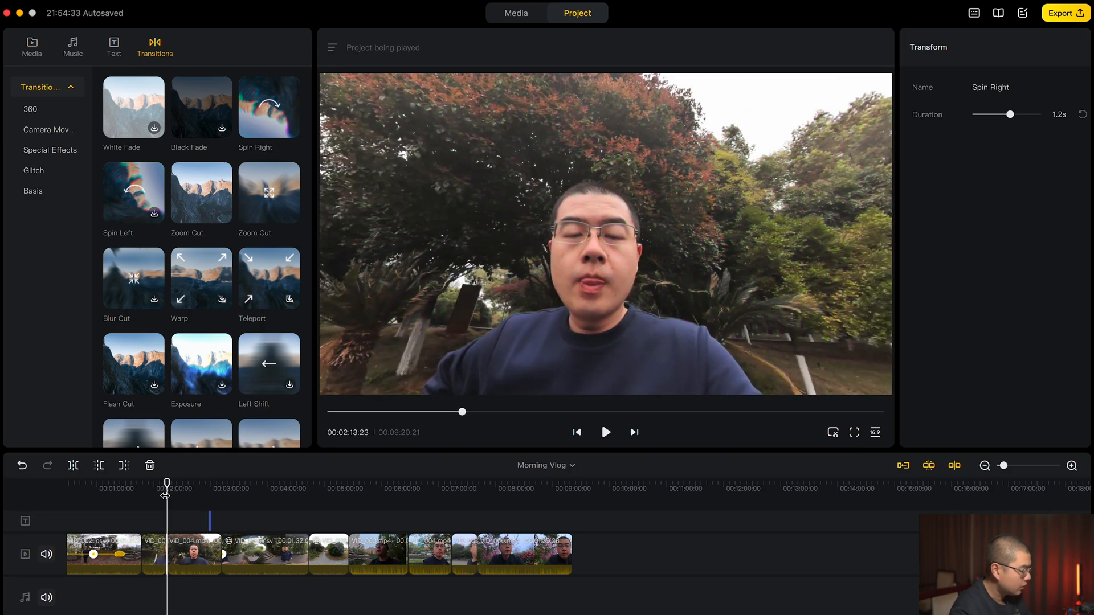
{"action": "key", "text": "space"}
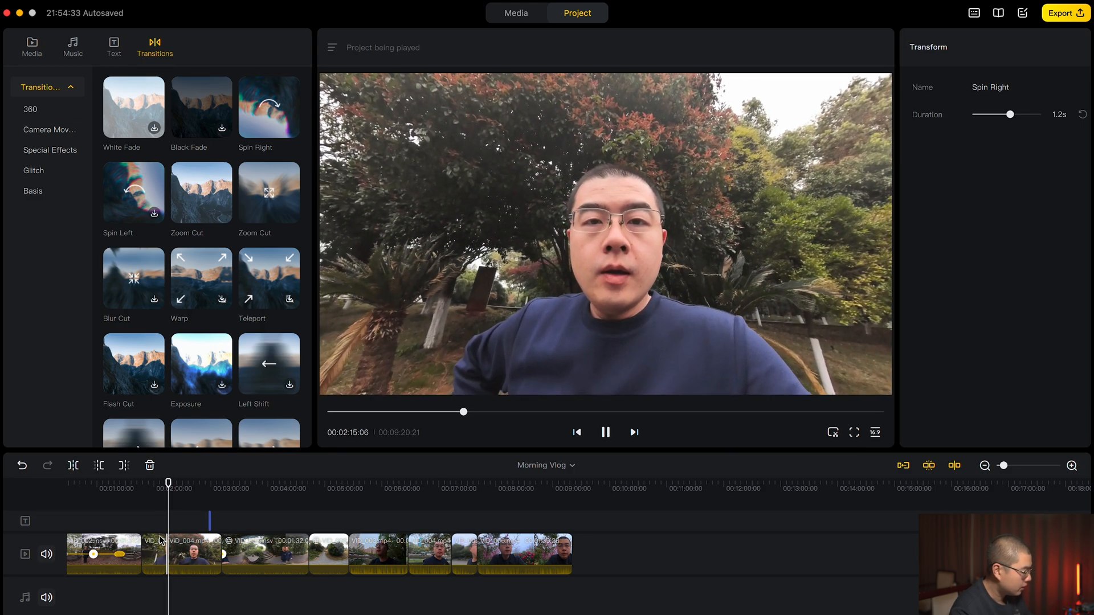
{"action": "scroll", "coordinate": [165, 507], "scroll_direction": "up", "scroll_amount": 5}
{"action": "key", "text": "space"}
{"action": "left_click", "coordinate": [154, 487]}
{"action": "key", "text": "space"}
{"action": "key", "text": "space"}
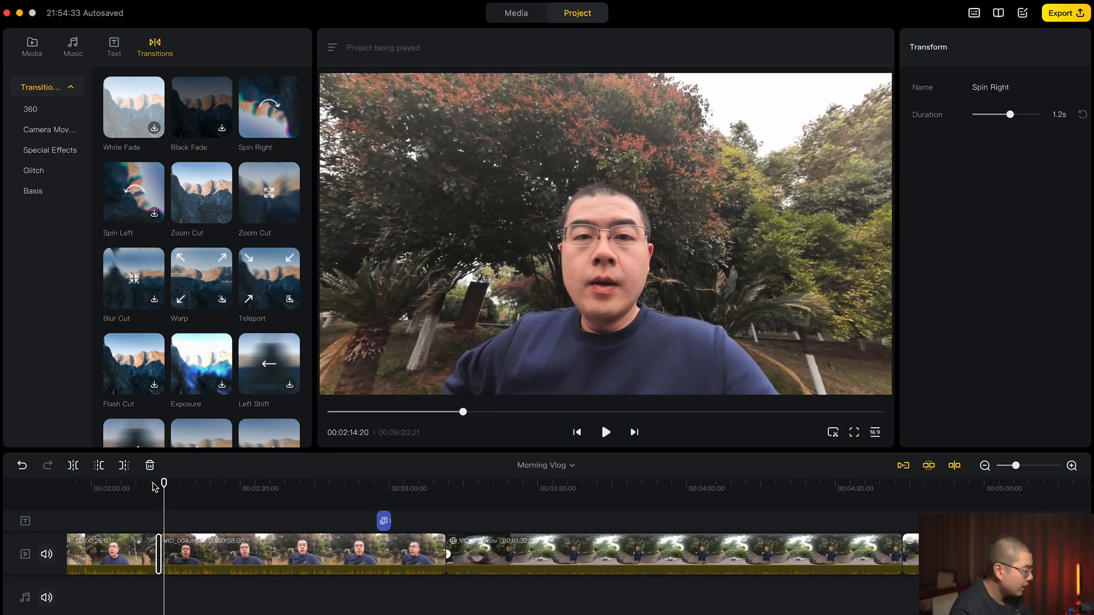
{"action": "left_click", "coordinate": [36, 109]}
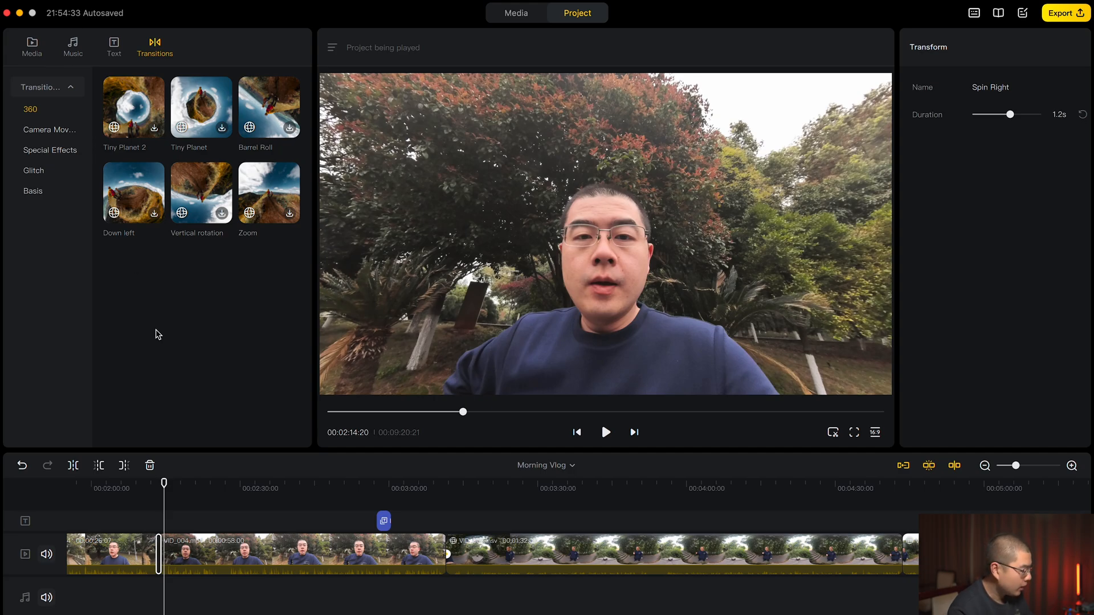
Add the Fast Picking song from the music library to the music track, near the start of the VID_004.mp4 clip.
{"action": "left_click", "coordinate": [221, 493]}
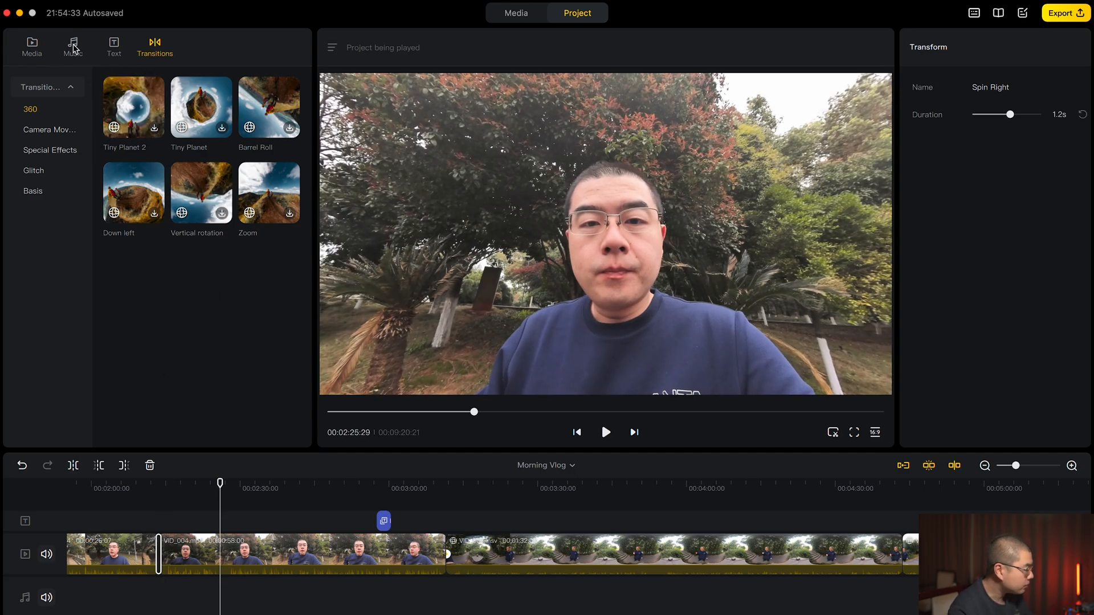
{"action": "left_click", "coordinate": [76, 49]}
{"action": "left_click", "coordinate": [293, 118]}
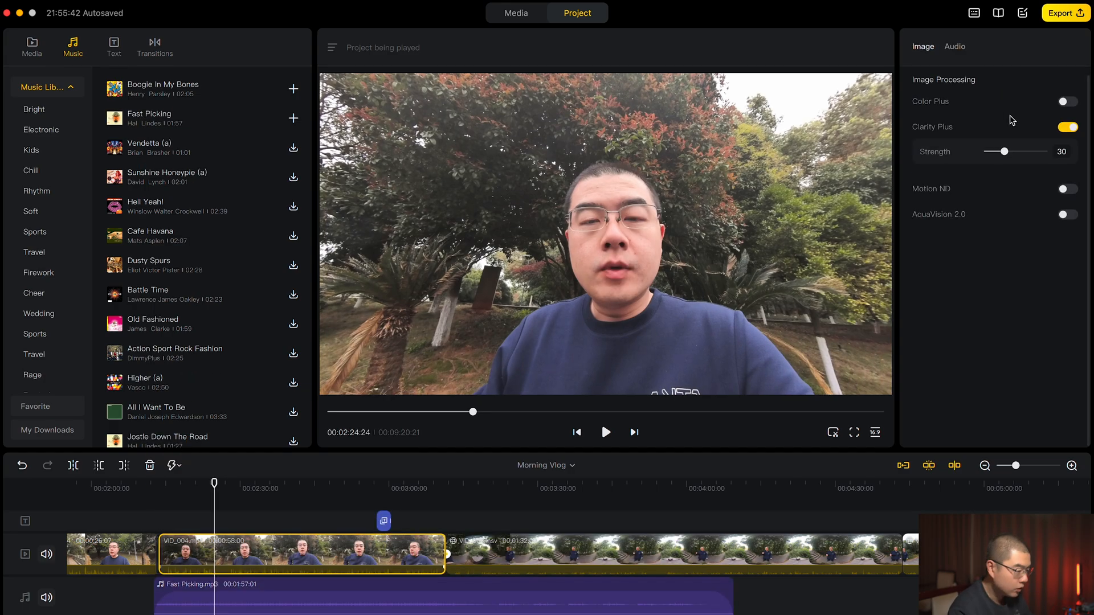
Check the VID_004.mp4 clip's audio settings and look along the rest of the timeline.
{"action": "left_click", "coordinate": [960, 50]}
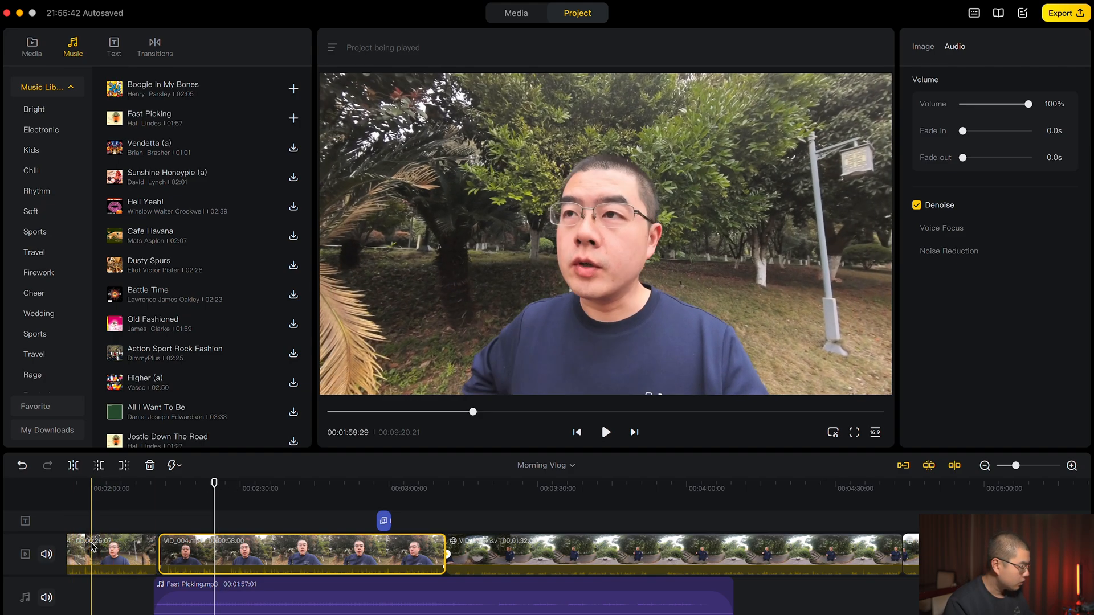
{"action": "scroll", "coordinate": [94, 547], "scroll_direction": "left", "scroll_amount": 8}
{"action": "scroll", "coordinate": [93, 548], "scroll_direction": "right", "scroll_amount": 15}
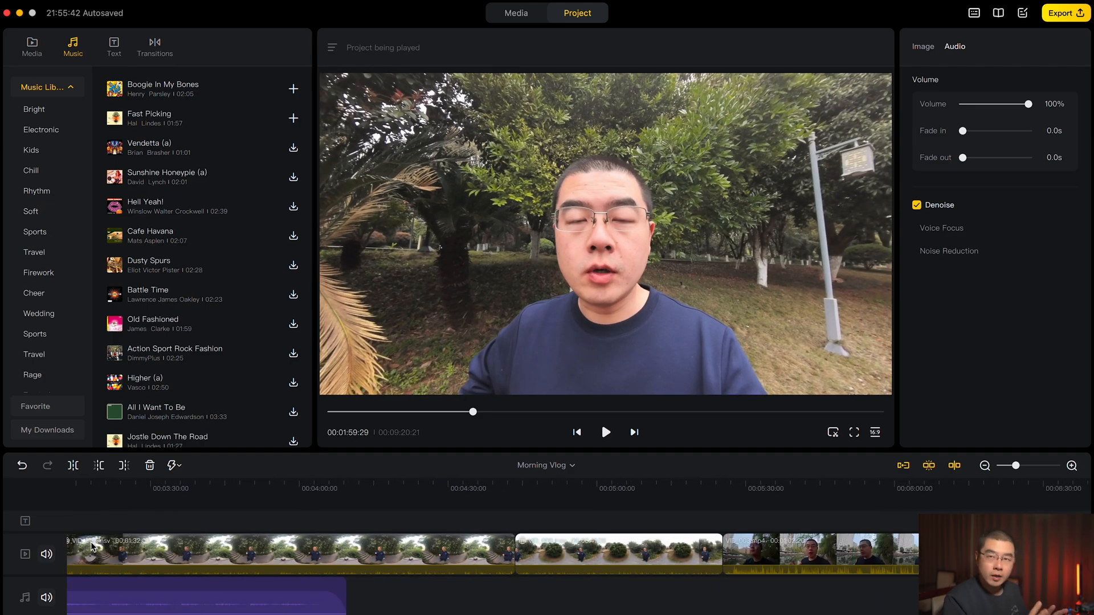